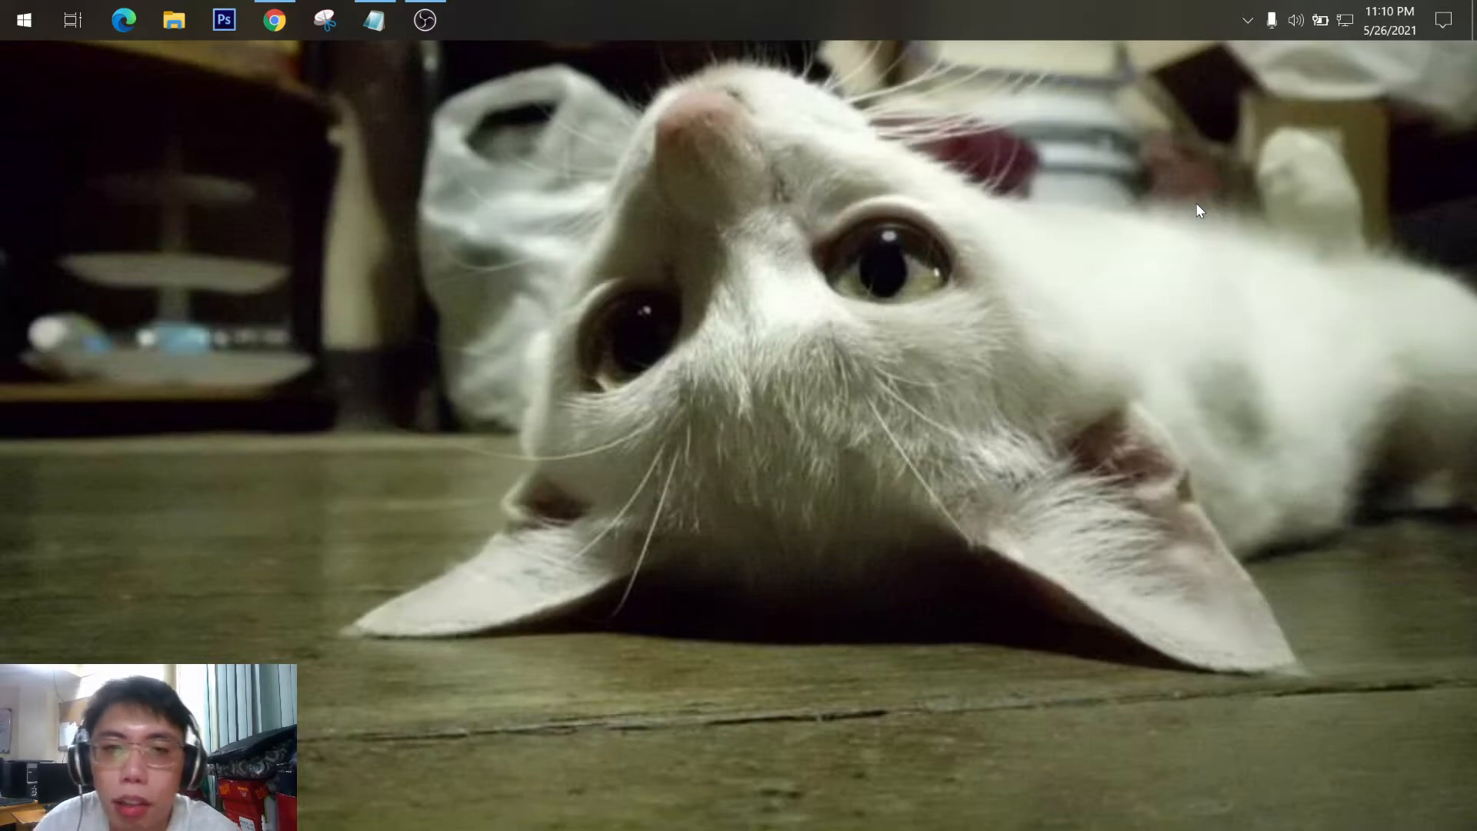
# Look over the folders listed under This PC in File Explorer, including 3D Objects, and put the window away.
pyautogui.click(168, 22)
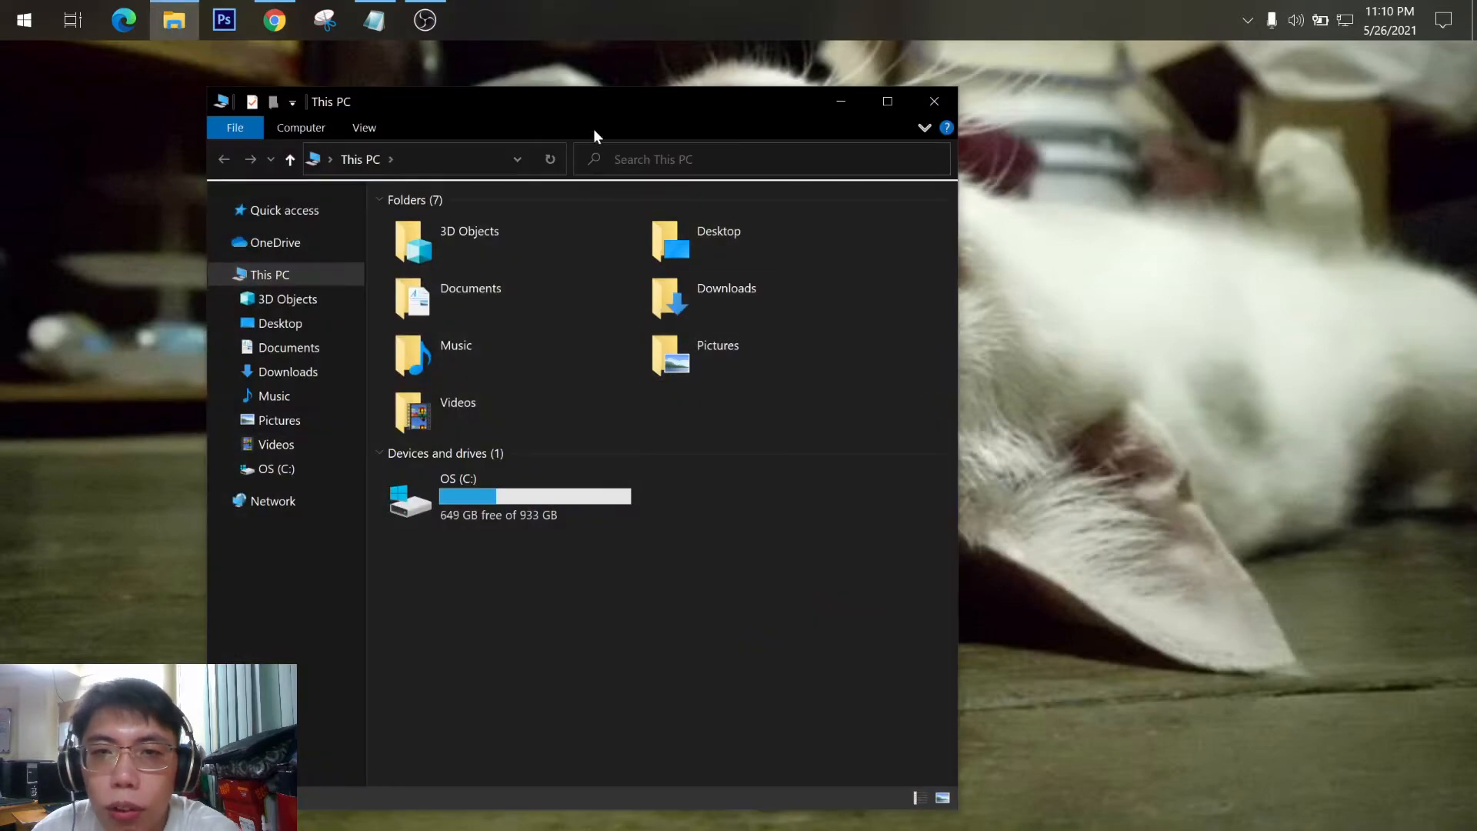
pyautogui.moveTo(679, 141); pyautogui.dragTo(857, 144)
pyautogui.click(811, 285)
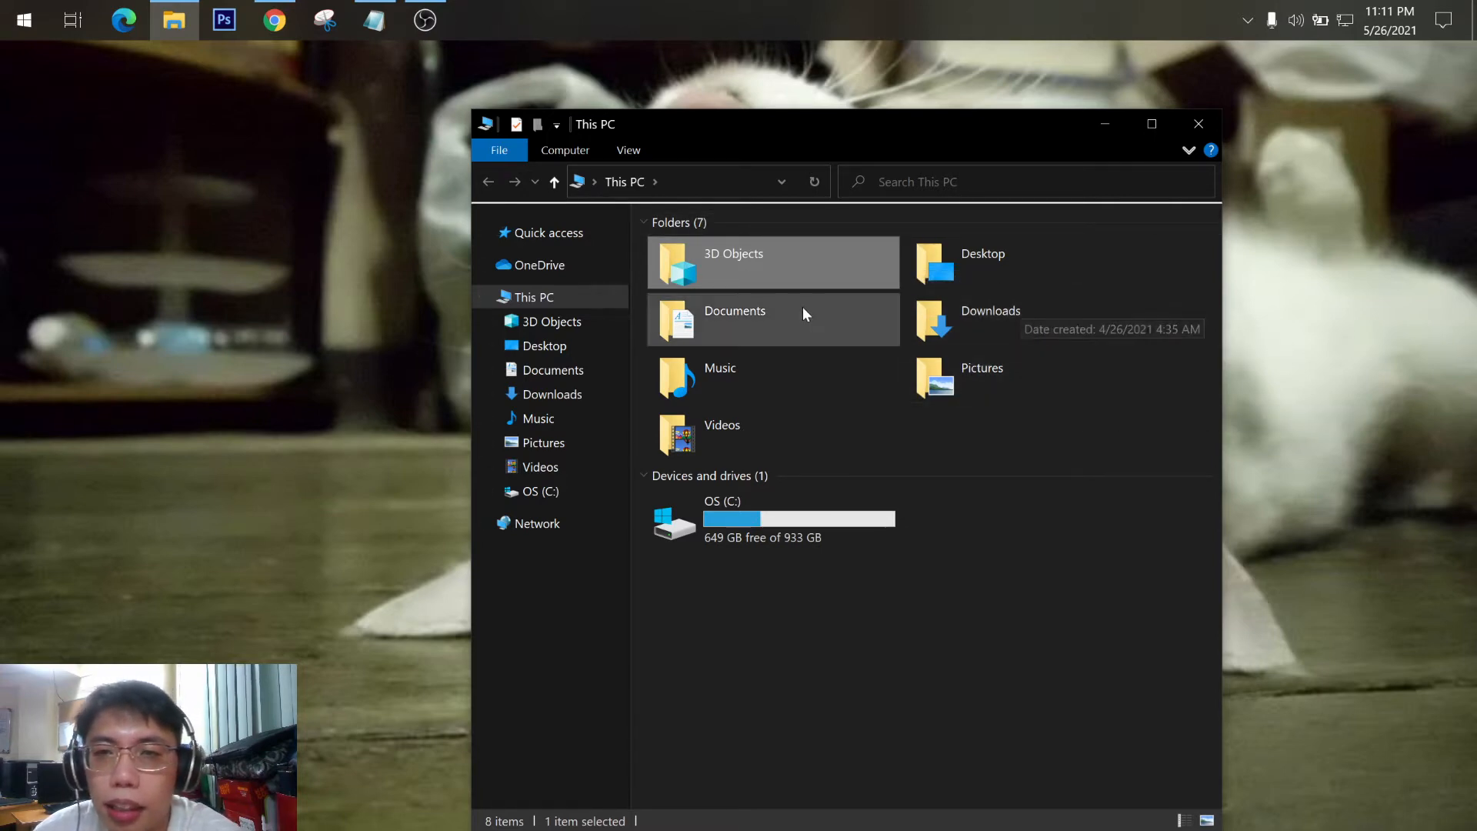
pyautogui.moveTo(807, 125); pyautogui.dragTo(864, 107)
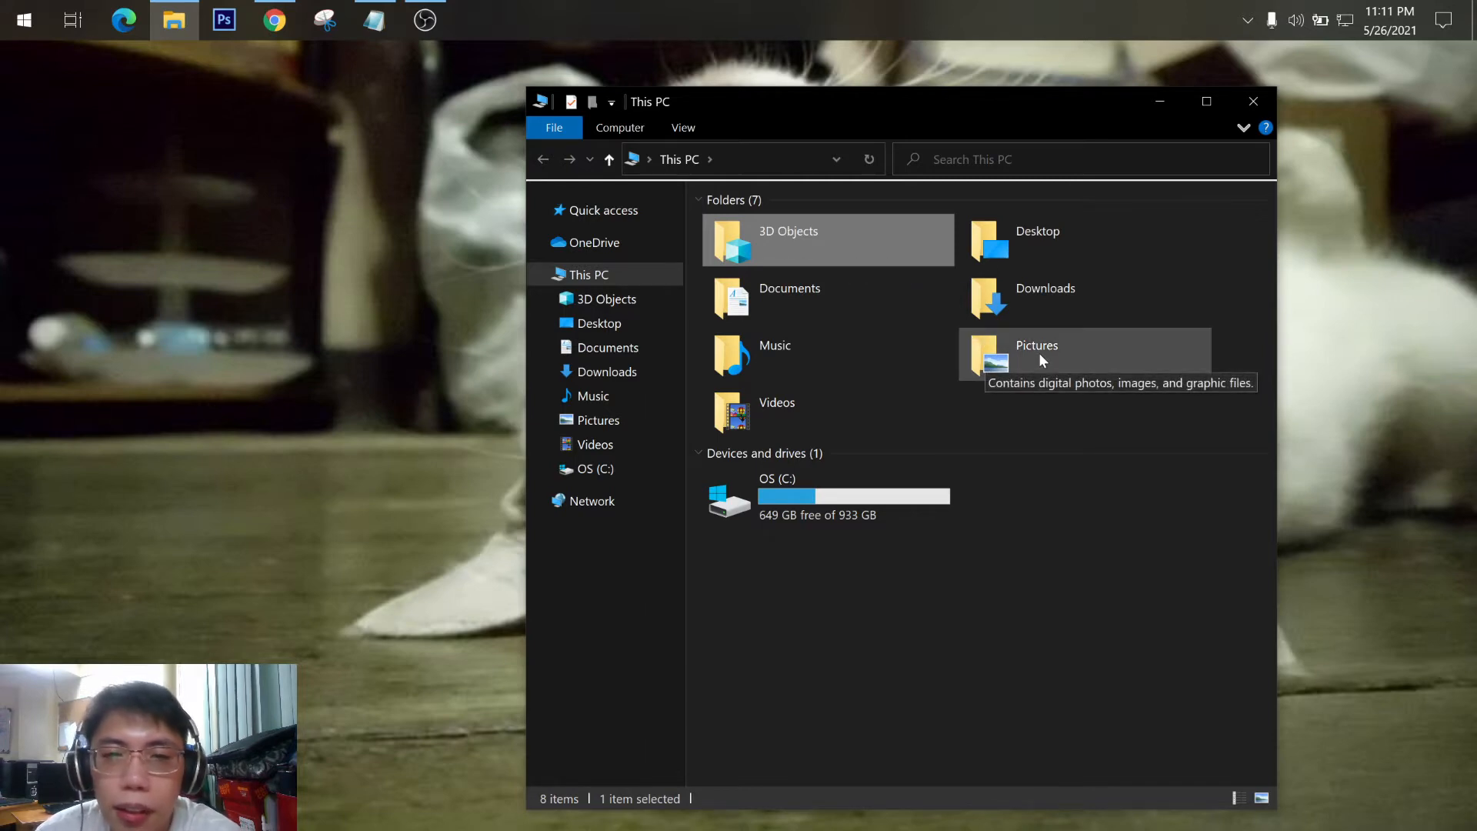
pyautogui.click(1160, 103)
pyautogui.click(14, 13)
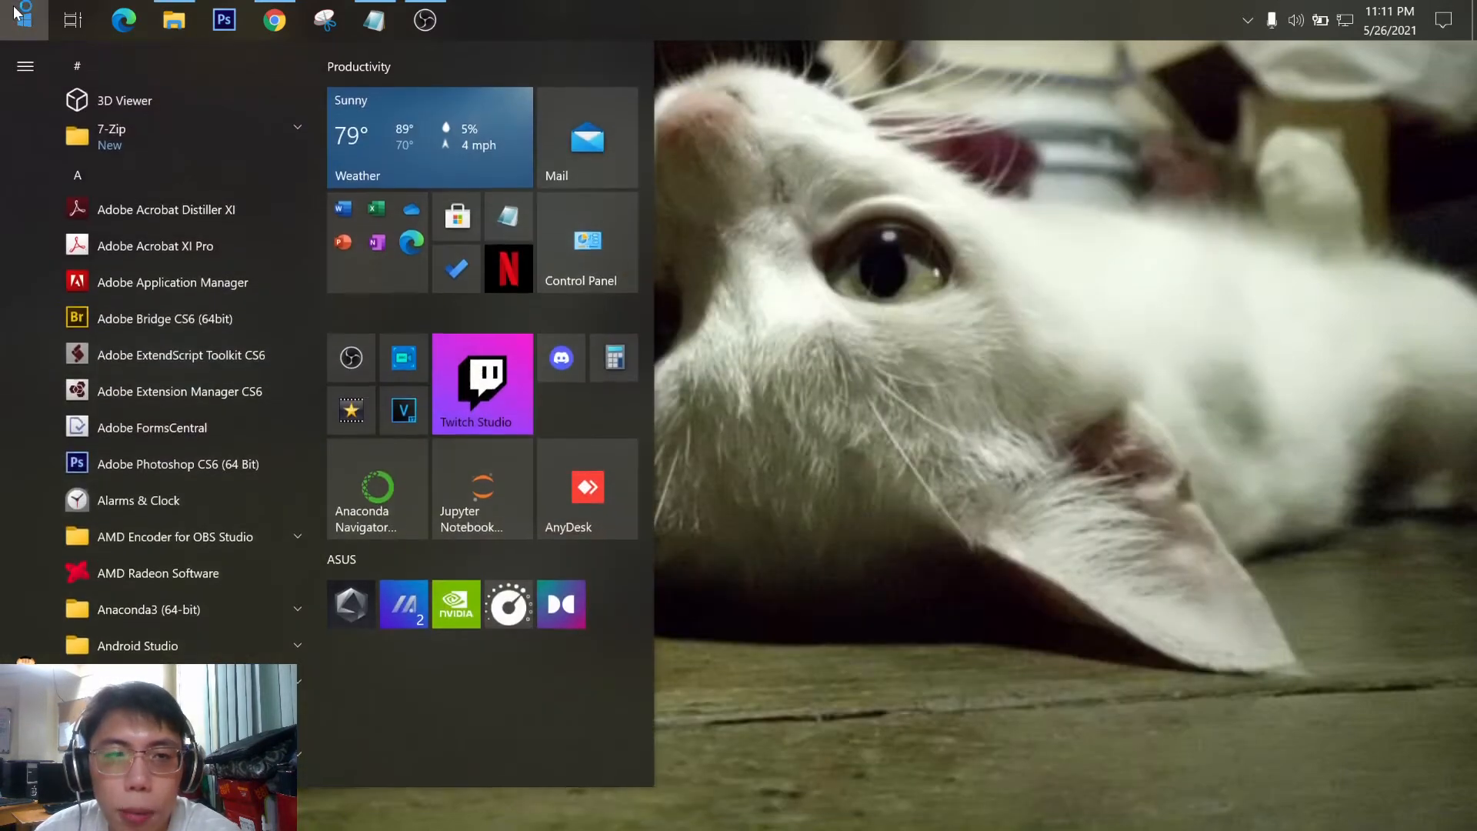
pyautogui.write('c')
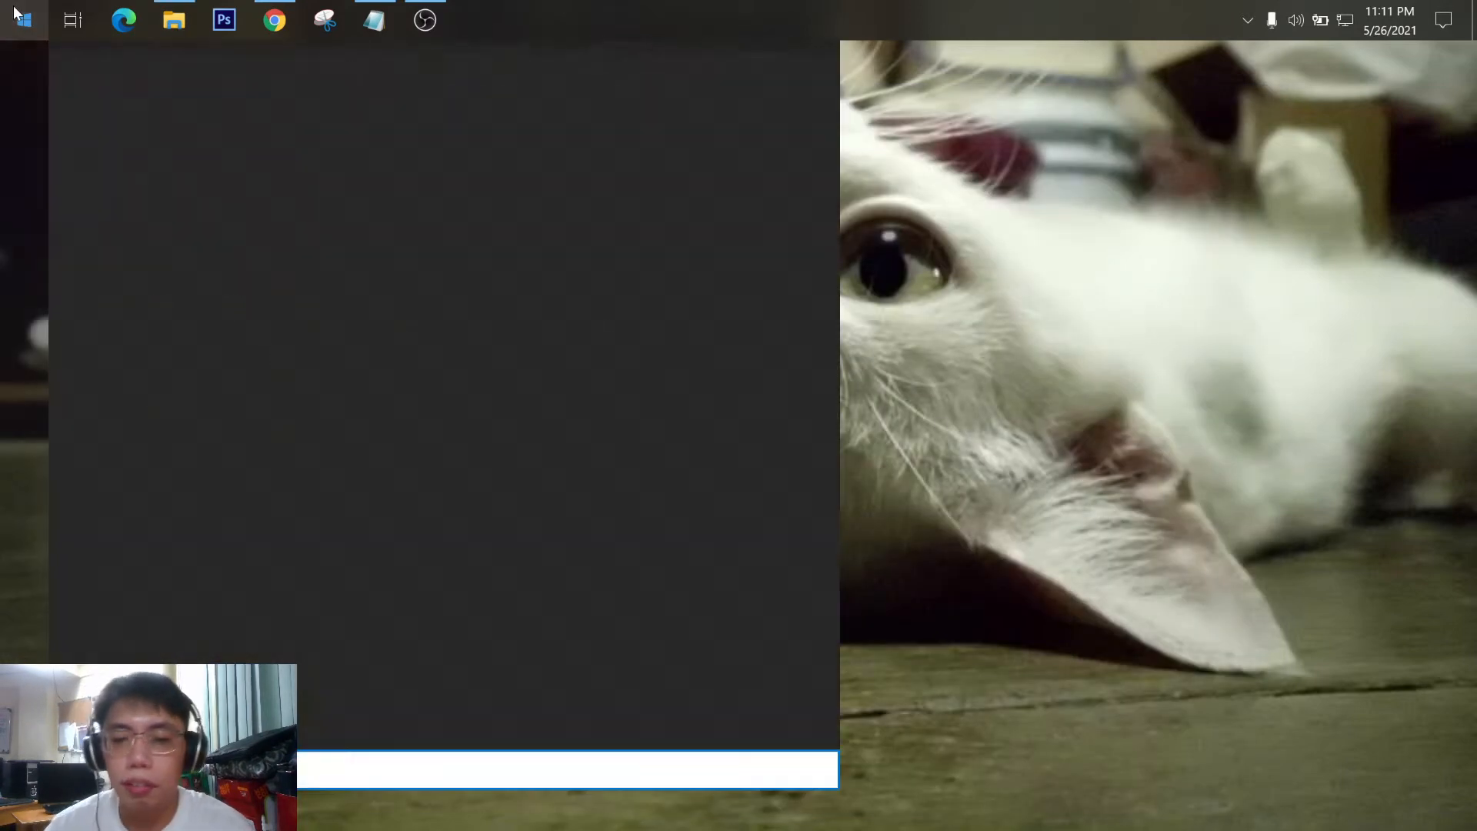
pyautogui.write('regist')
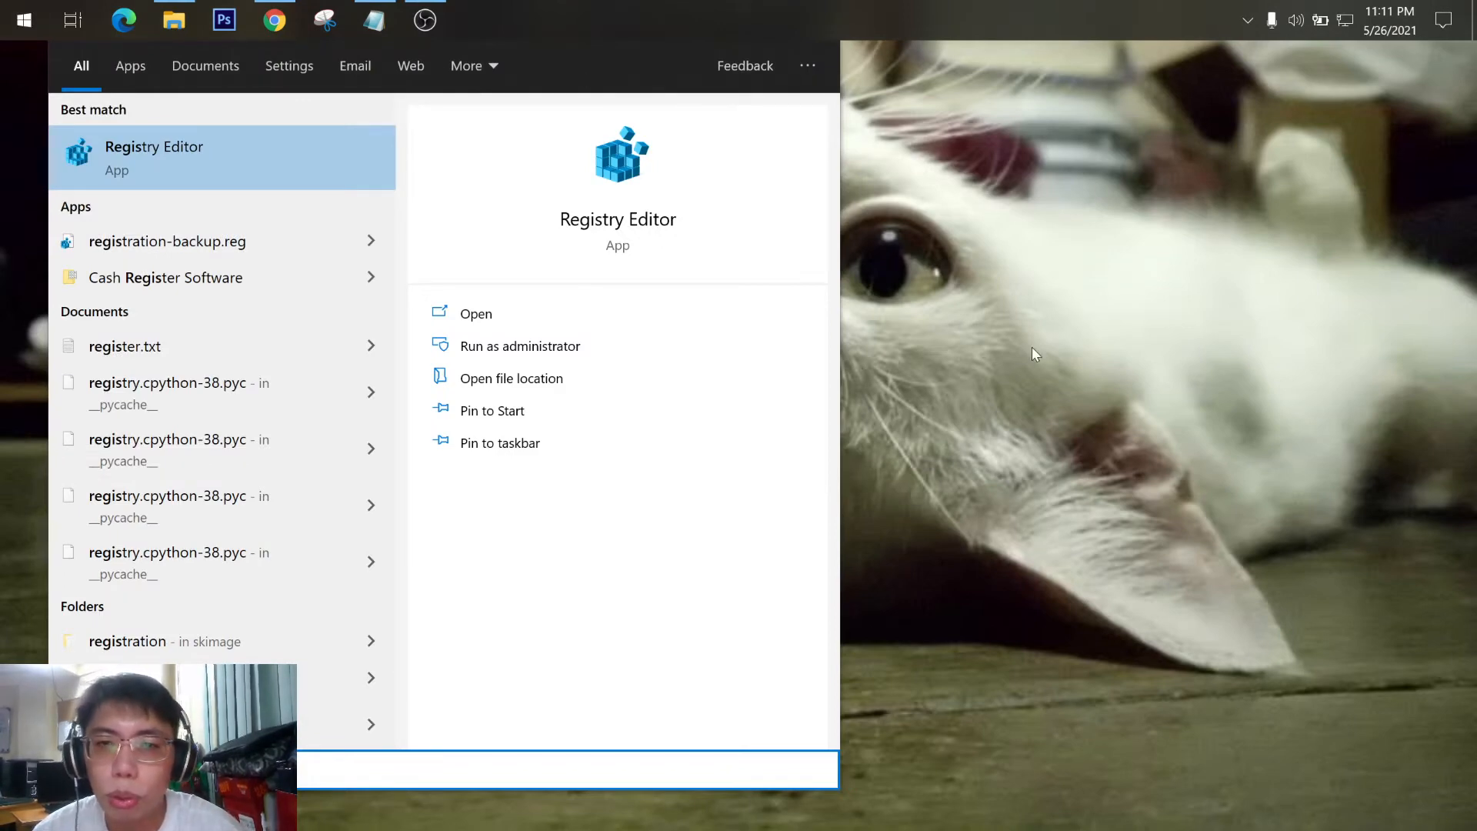
# Launch Registry Editor with the regedit run command and move its window clear for viewing.
pyautogui.press('super+r')
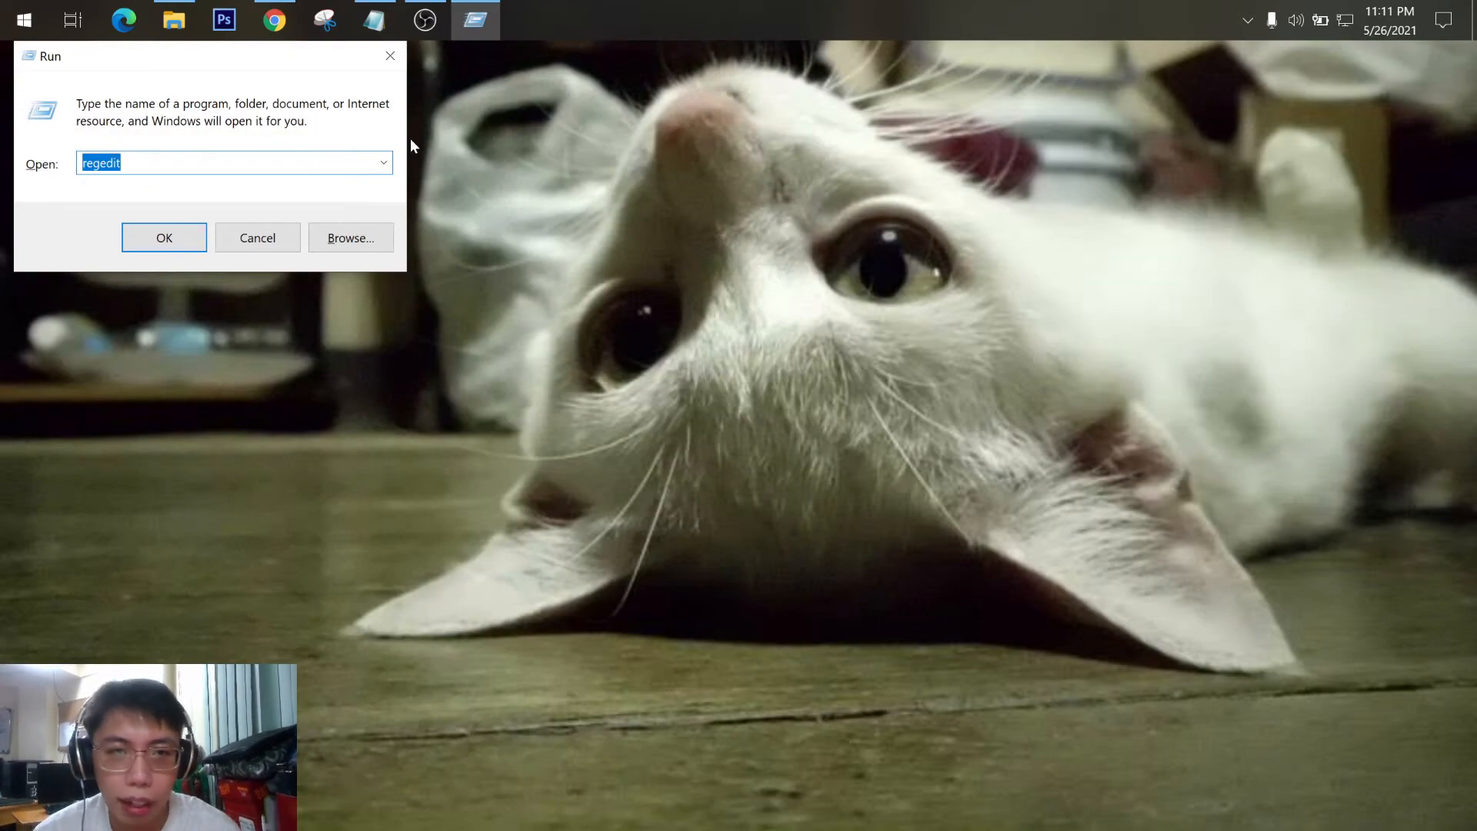
pyautogui.click(131, 244)
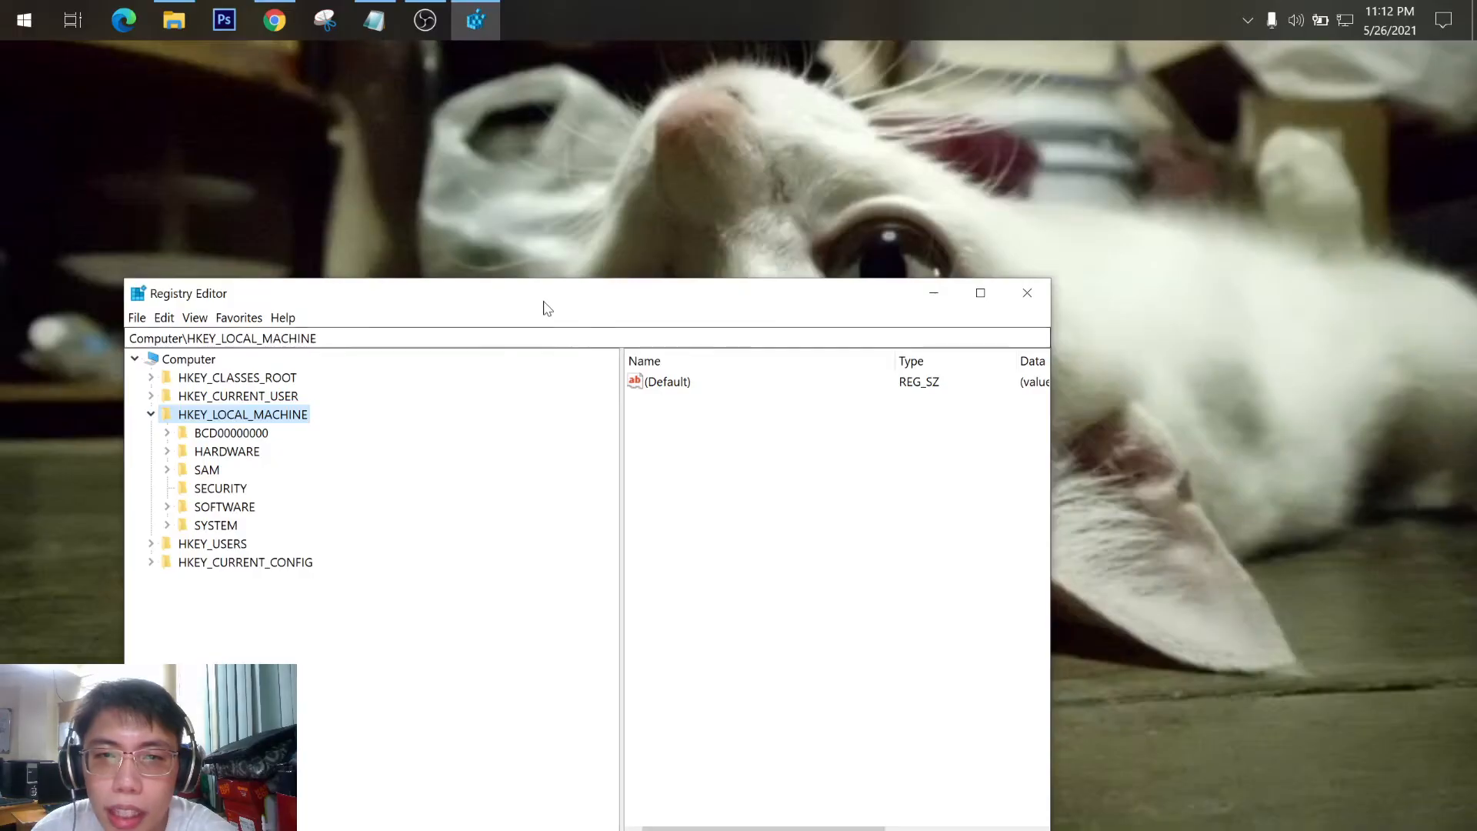
pyautogui.moveTo(544, 306); pyautogui.dragTo(875, 182)
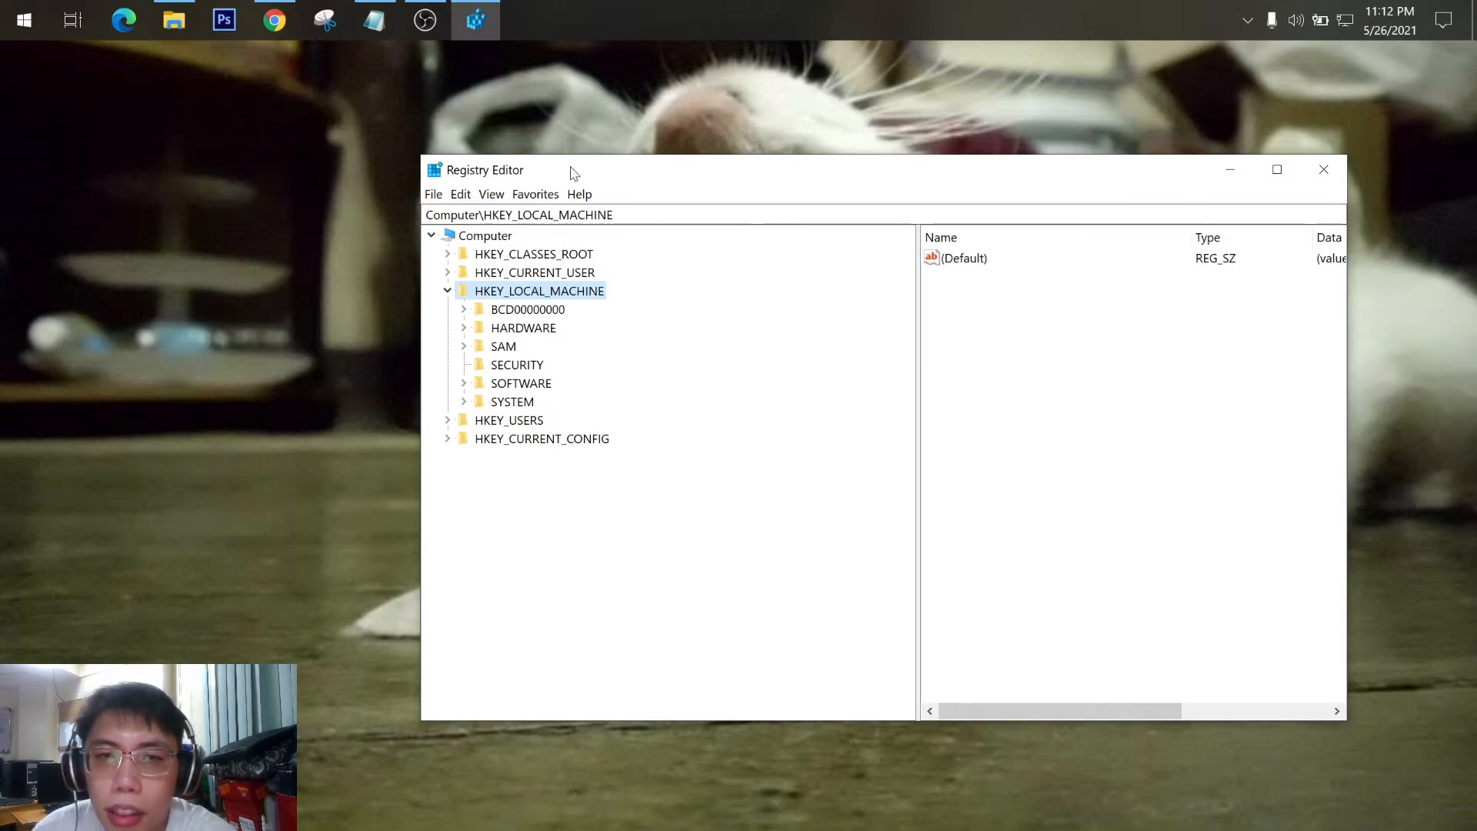
pyautogui.moveTo(664, 177); pyautogui.dragTo(753, 233)
# Switch to the Notepad notes to review the first registry path, ending in MyComputer\NameSpace, and reposition the window.
pyautogui.click(369, 26)
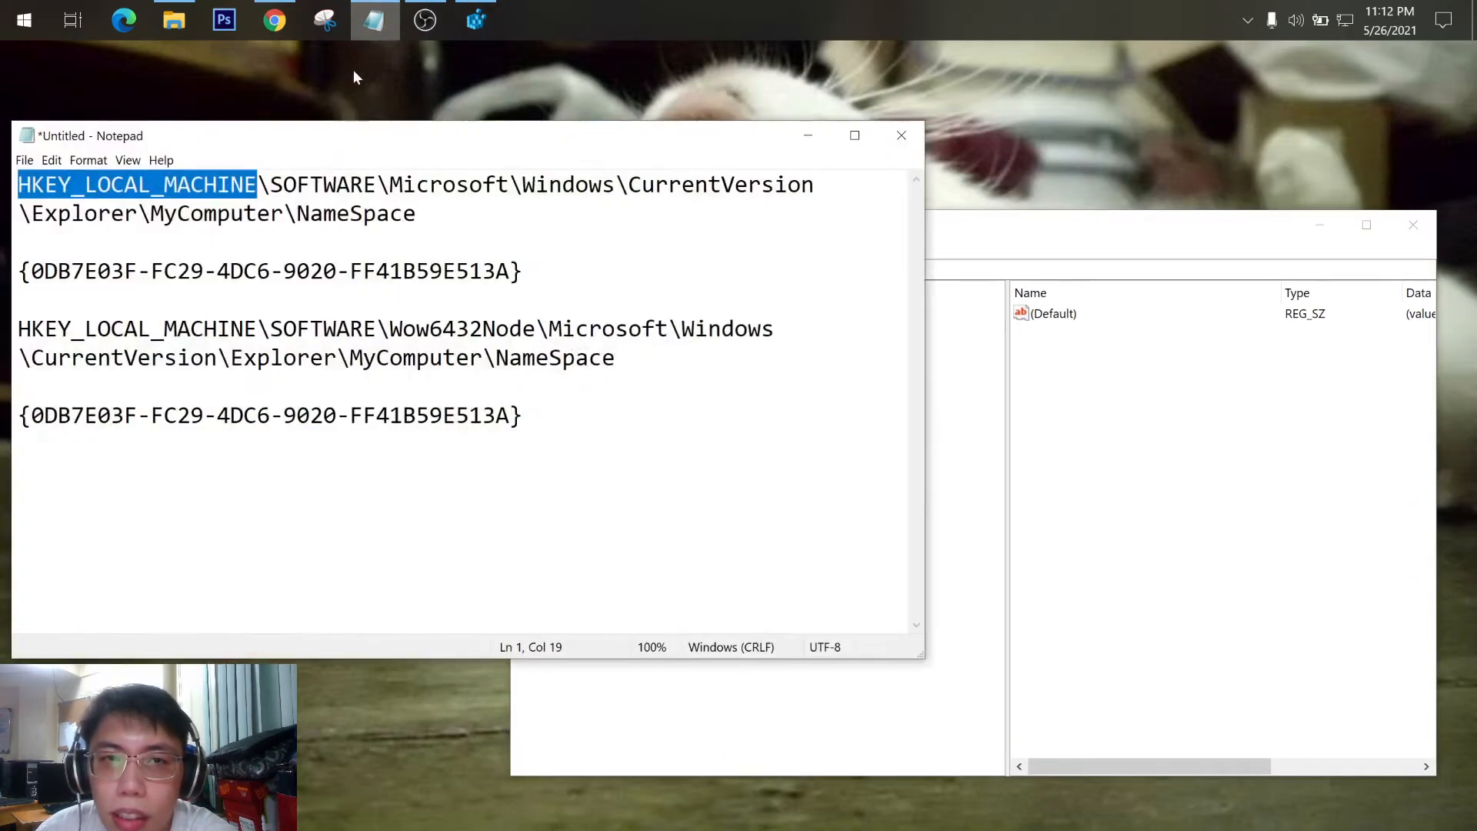
pyautogui.moveTo(416, 213); pyautogui.dragTo(32, 185)
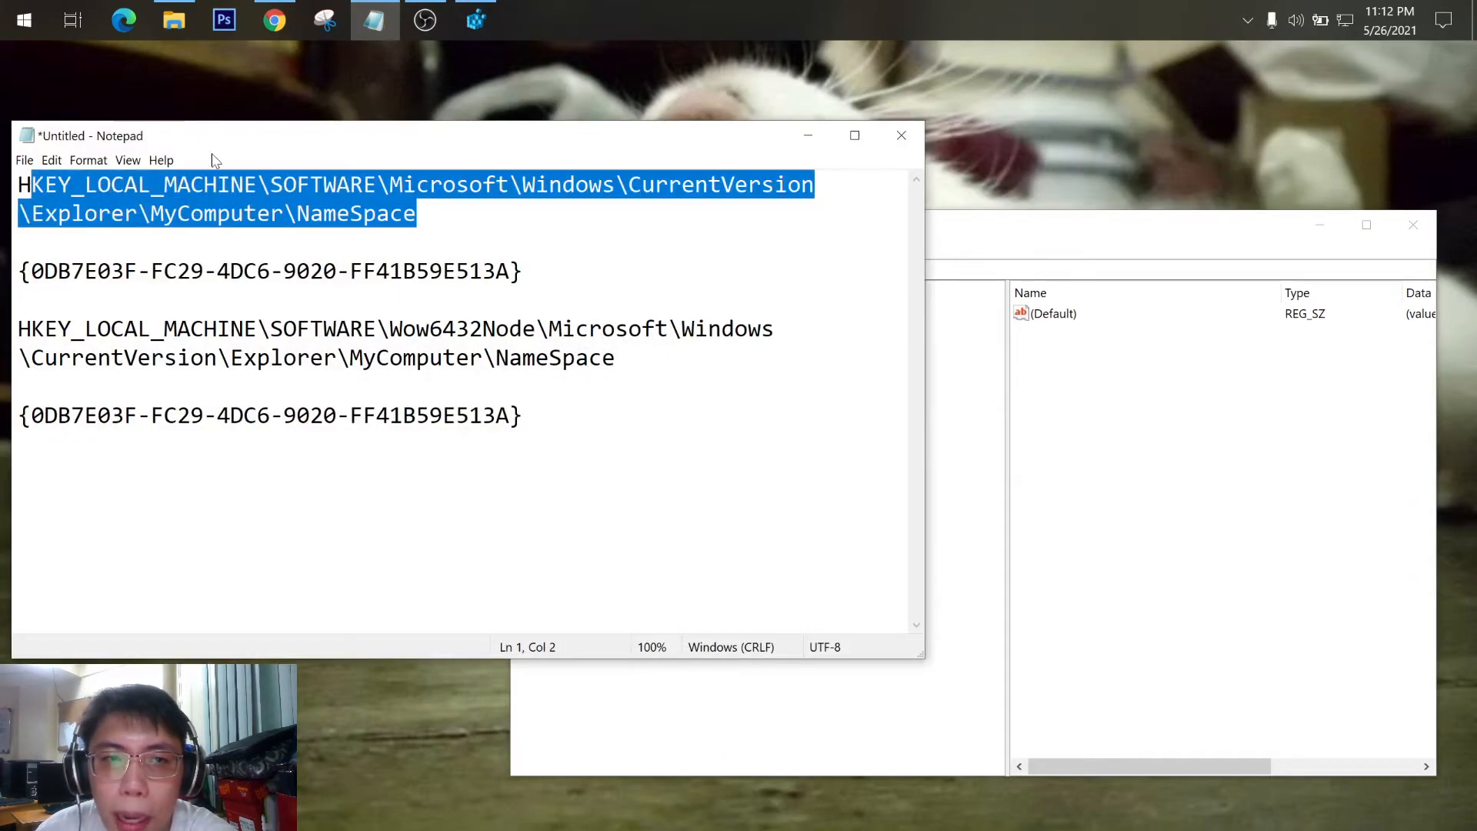
pyautogui.moveTo(299, 144); pyautogui.dragTo(373, 140)
pyautogui.click(470, 238)
pyautogui.moveTo(508, 152); pyautogui.dragTo(429, 163)
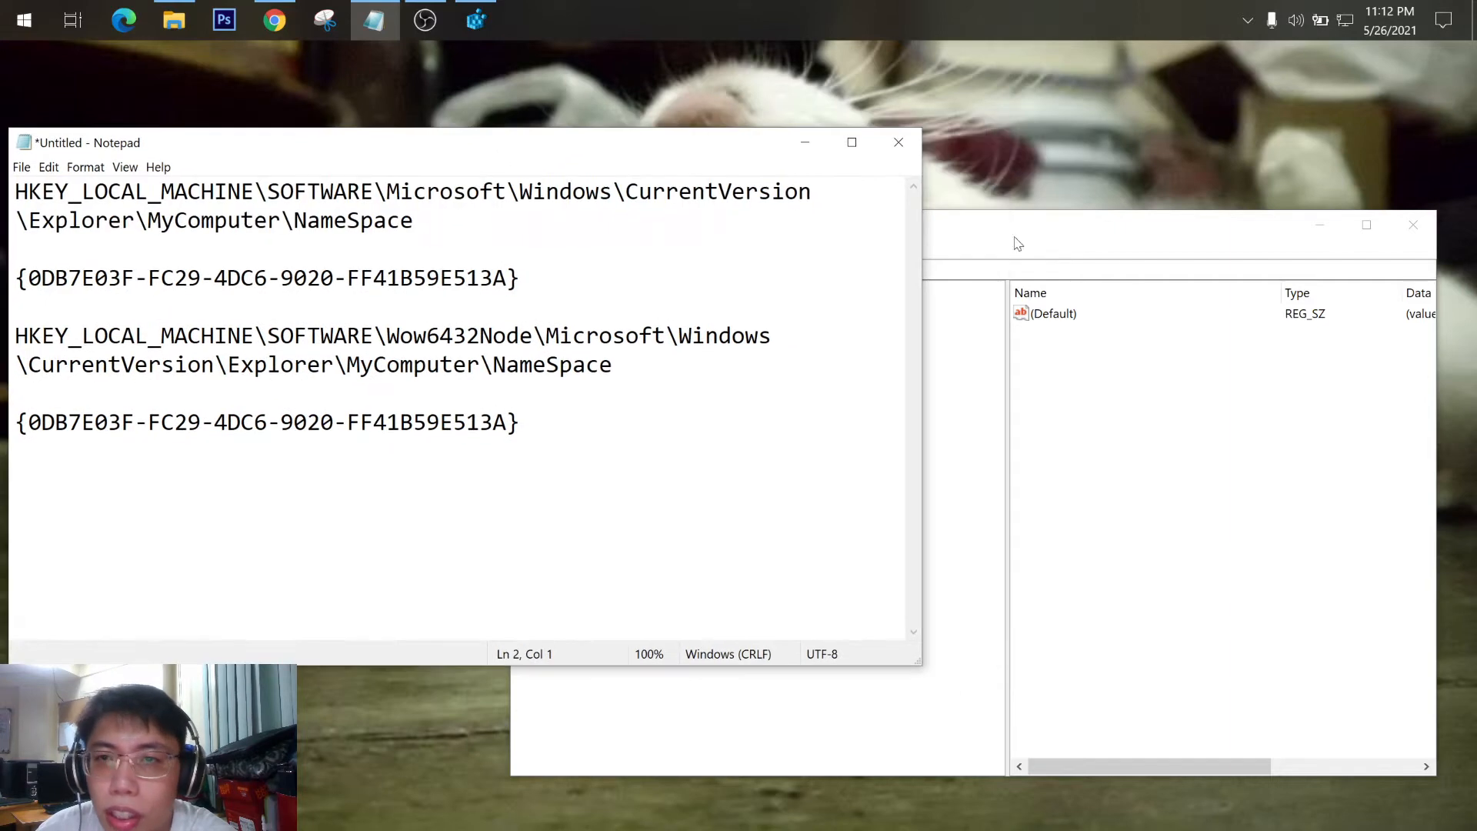
# Switch to Registry Editor and expand the SOFTWARE key under HKEY_LOCAL_MACHINE, including its Microsoft subkey.
pyautogui.click(1065, 234)
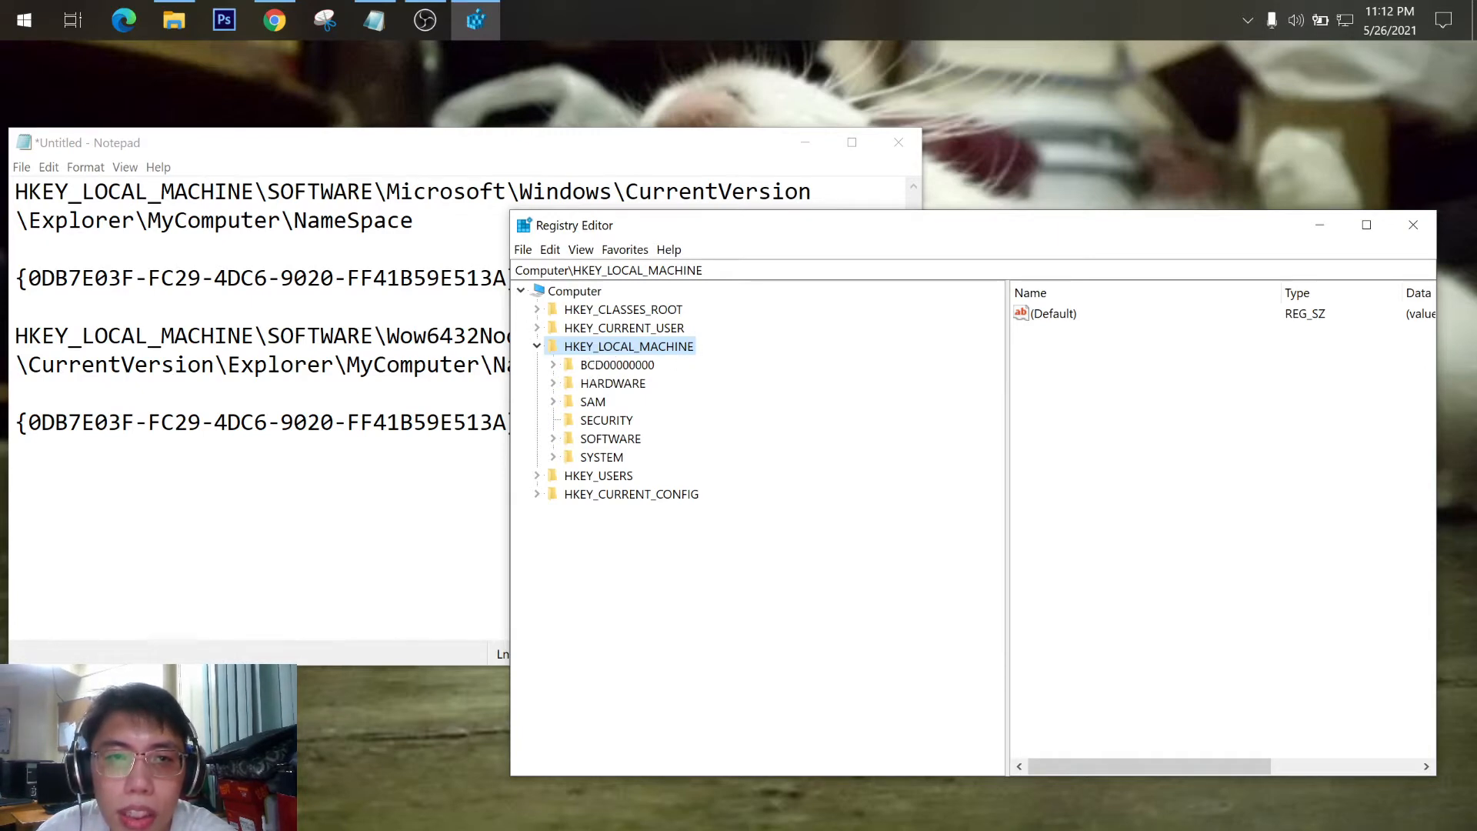
pyautogui.click(553, 441)
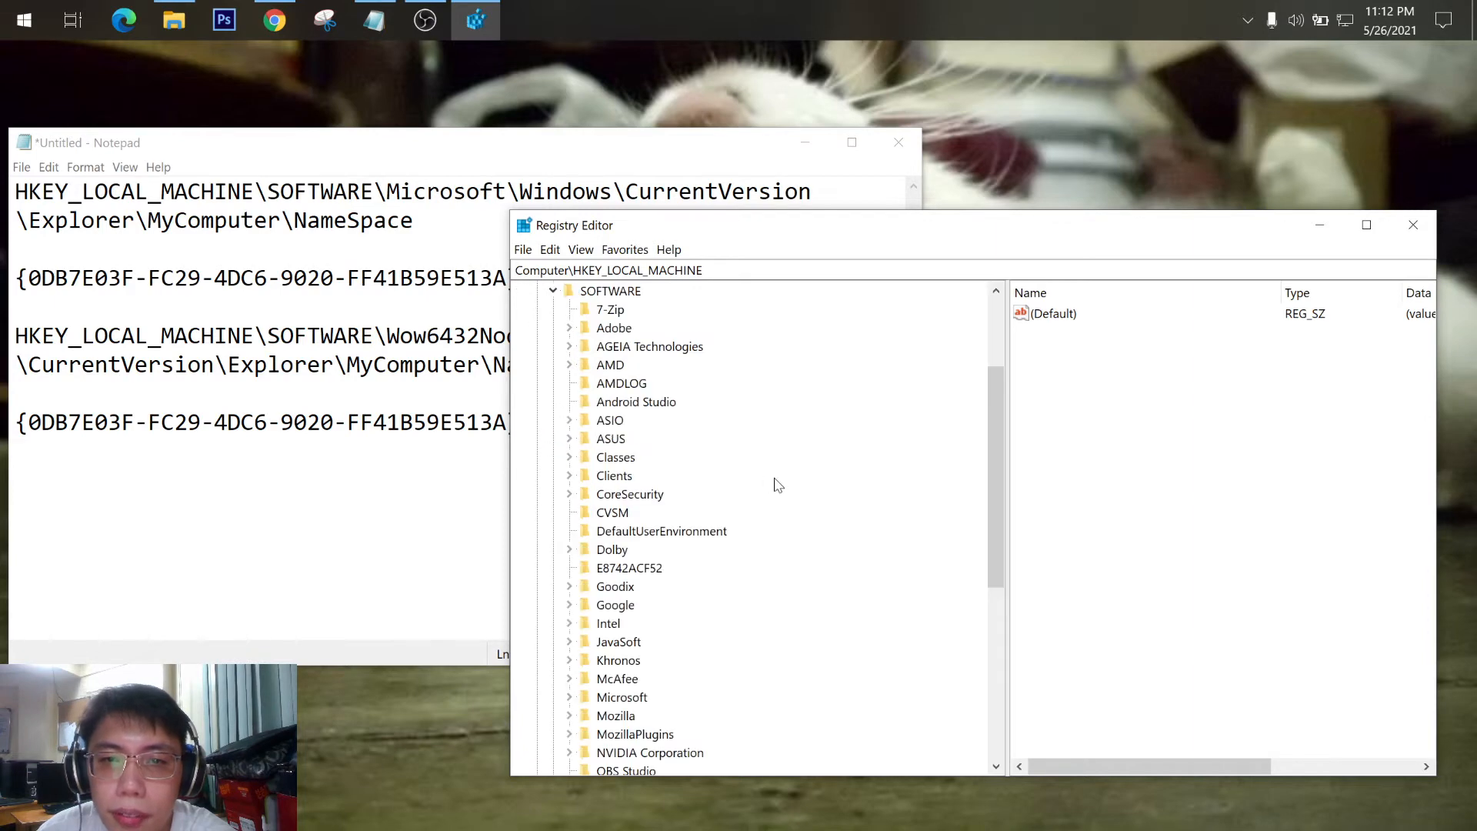
pyautogui.moveTo(750, 231); pyautogui.dragTo(929, 237)
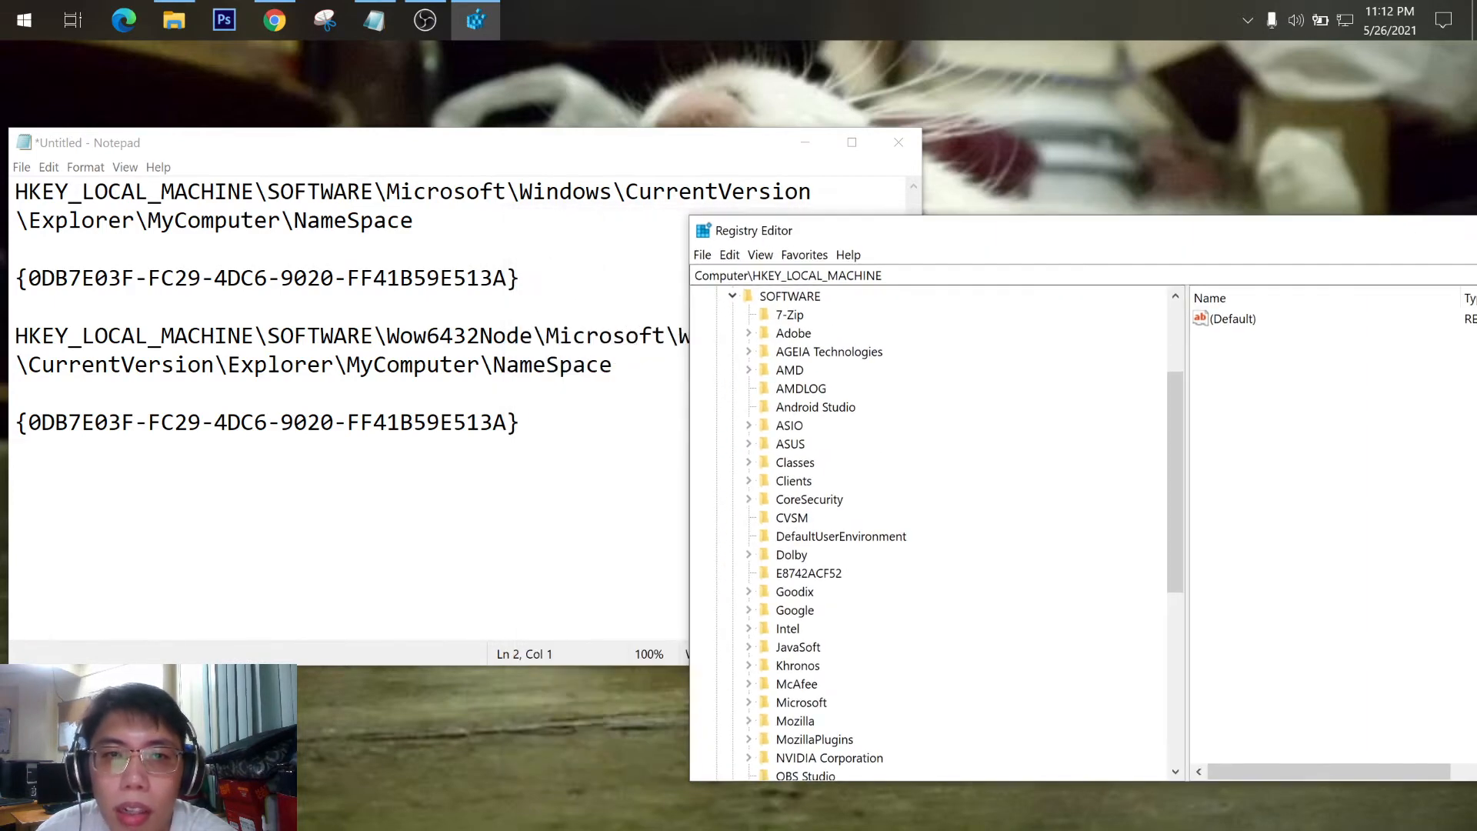
pyautogui.scroll(-4, 816, 550)
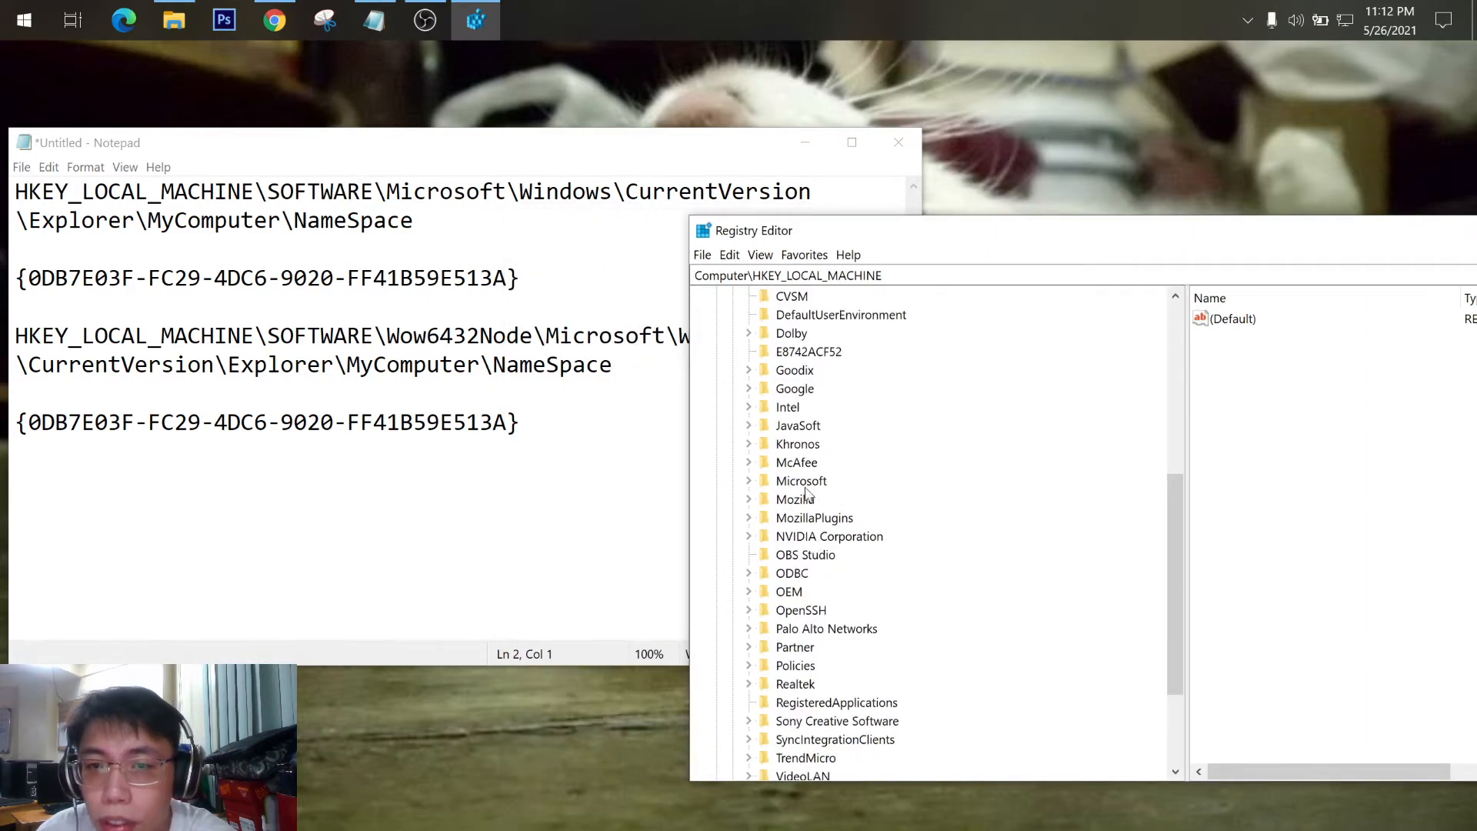
pyautogui.click(751, 482)
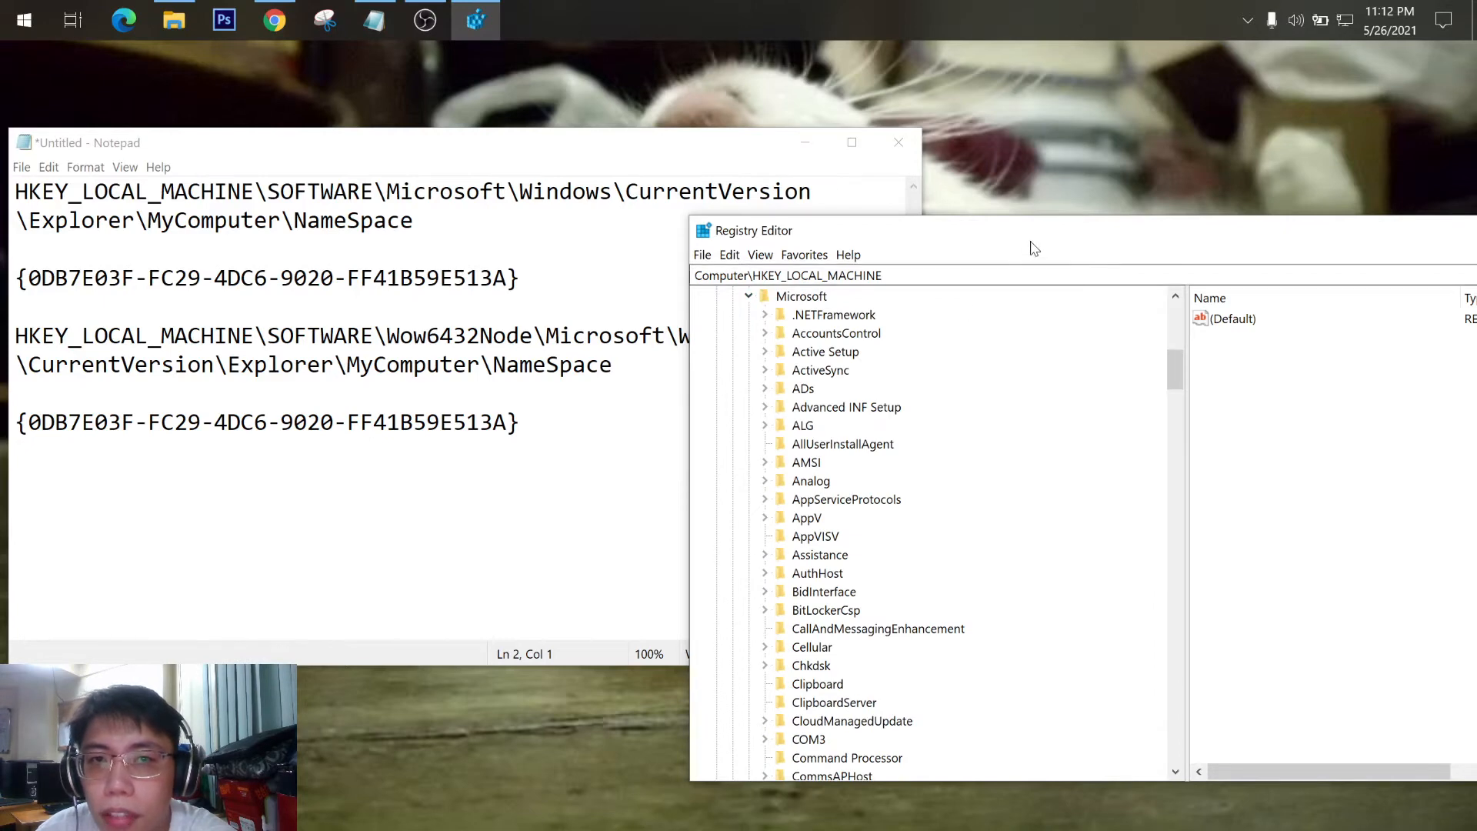
# Expand the Windows key under Microsoft and its CurrentVersion subkey.
pyautogui.moveTo(1034, 247); pyautogui.dragTo(854, 226)
pyautogui.scroll(-12, 700, 474)
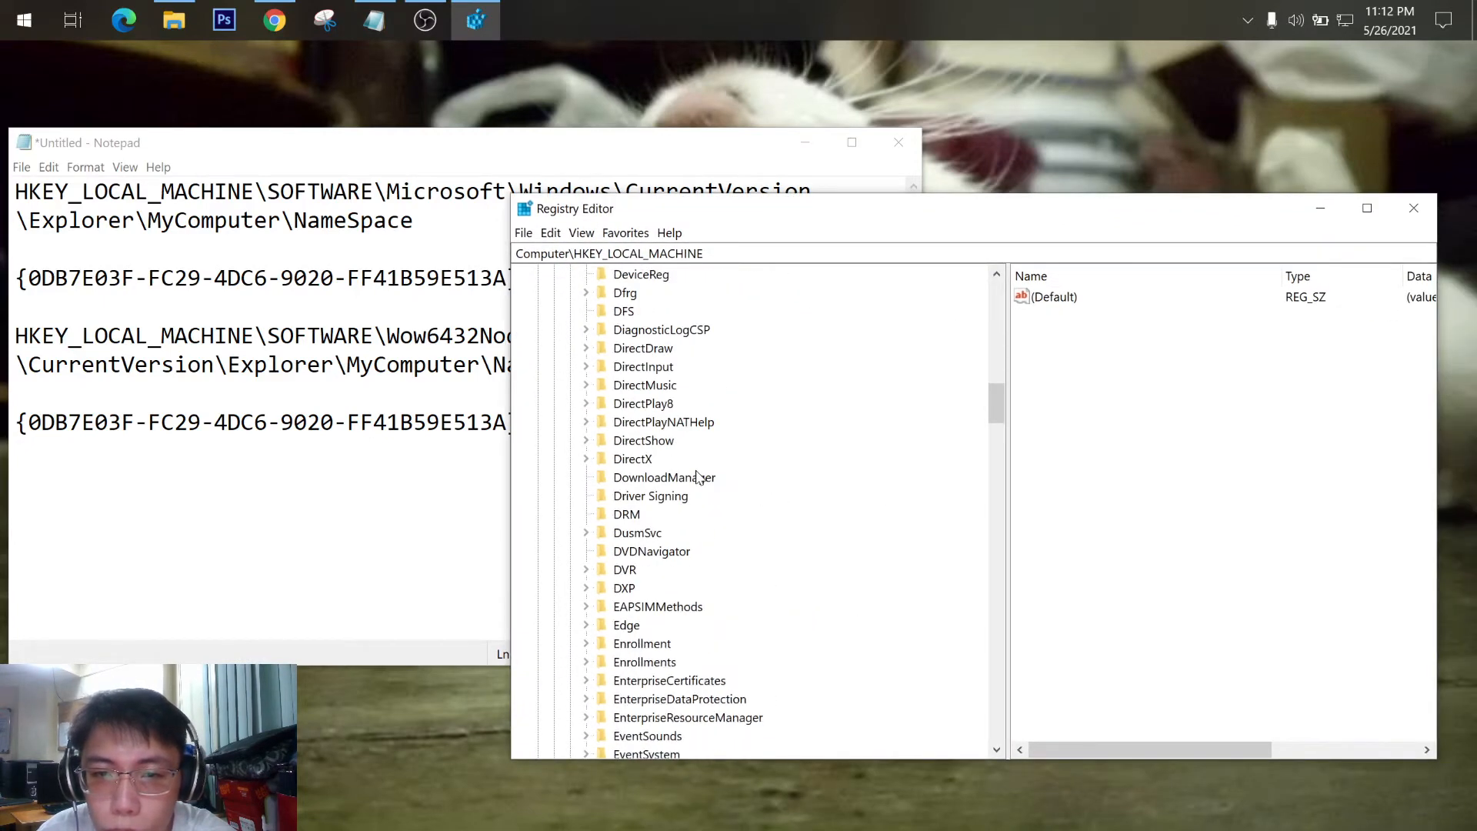
pyautogui.scroll(-17, 697, 477)
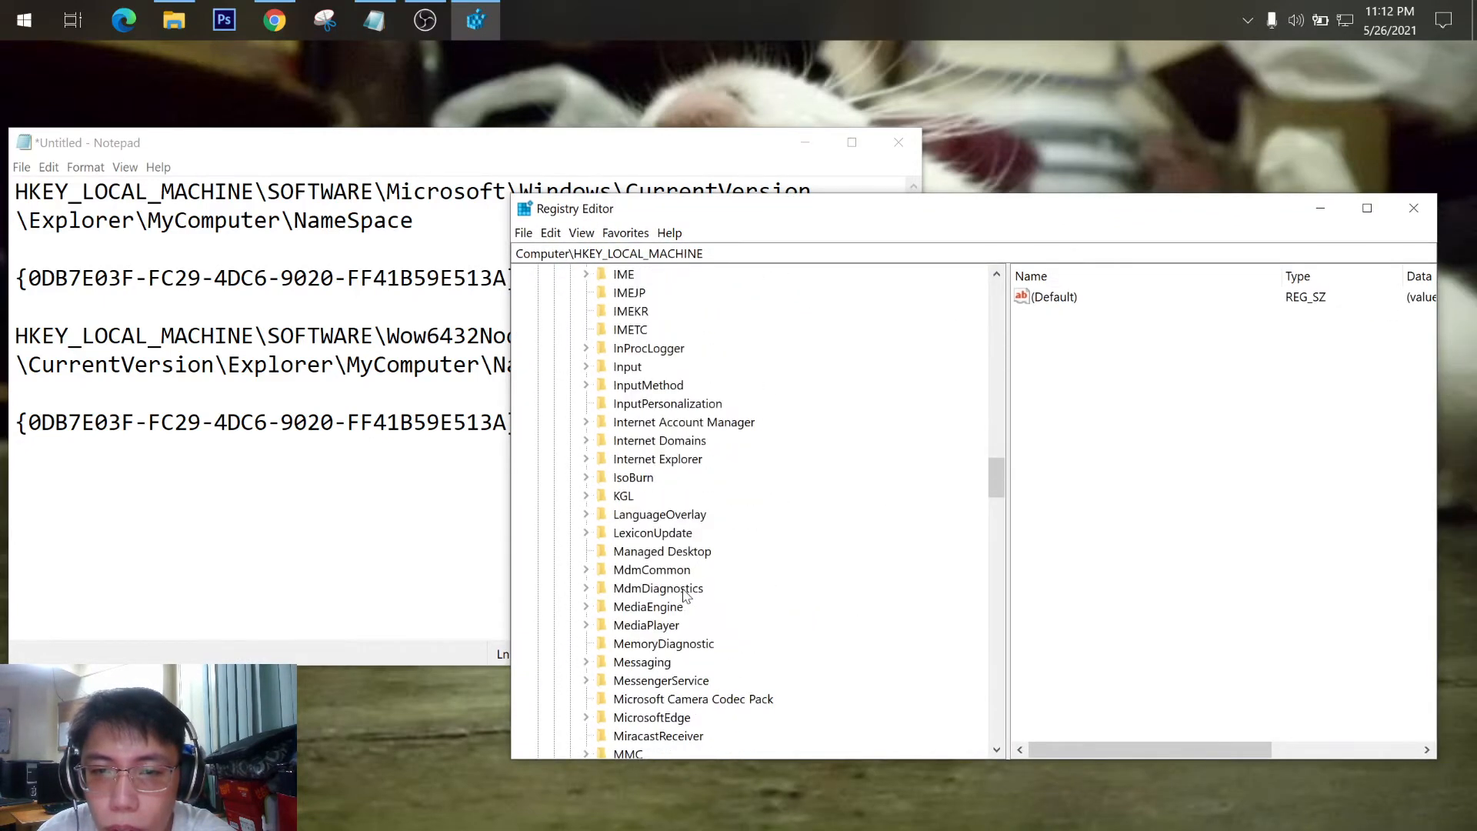
pyautogui.scroll(-20, 686, 596)
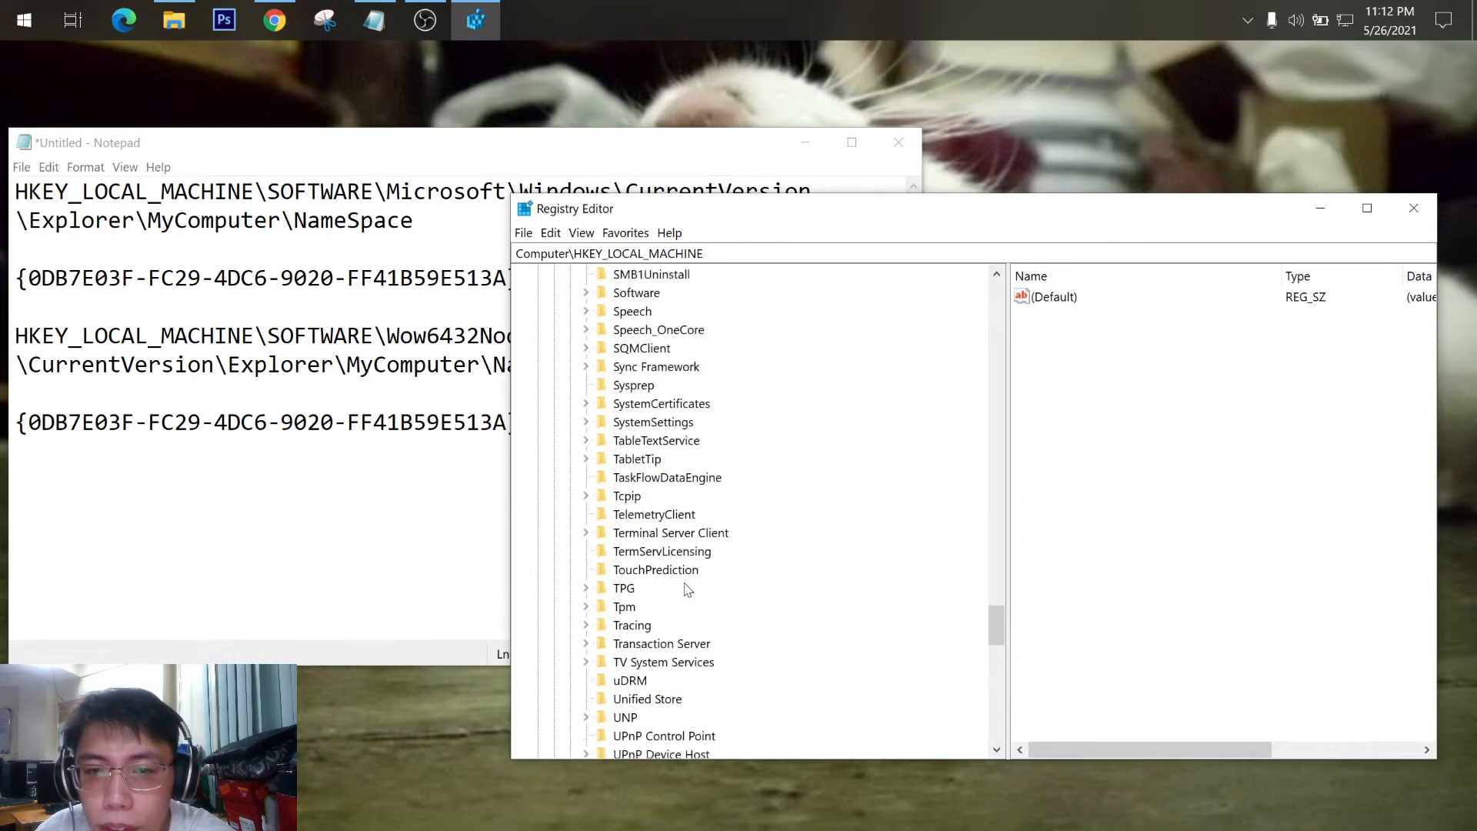
pyautogui.scroll(-10, 687, 589)
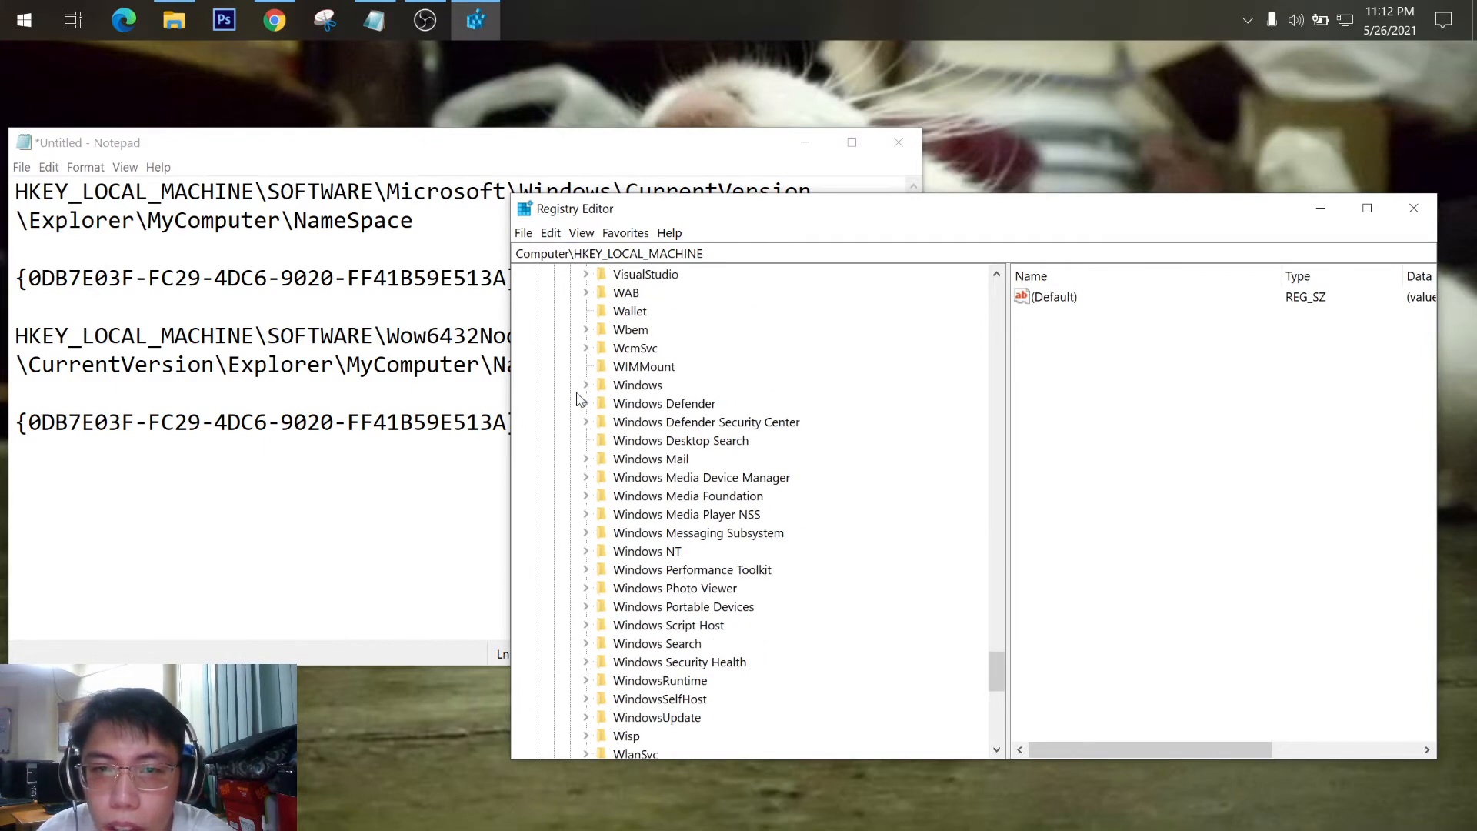
pyautogui.click(586, 385)
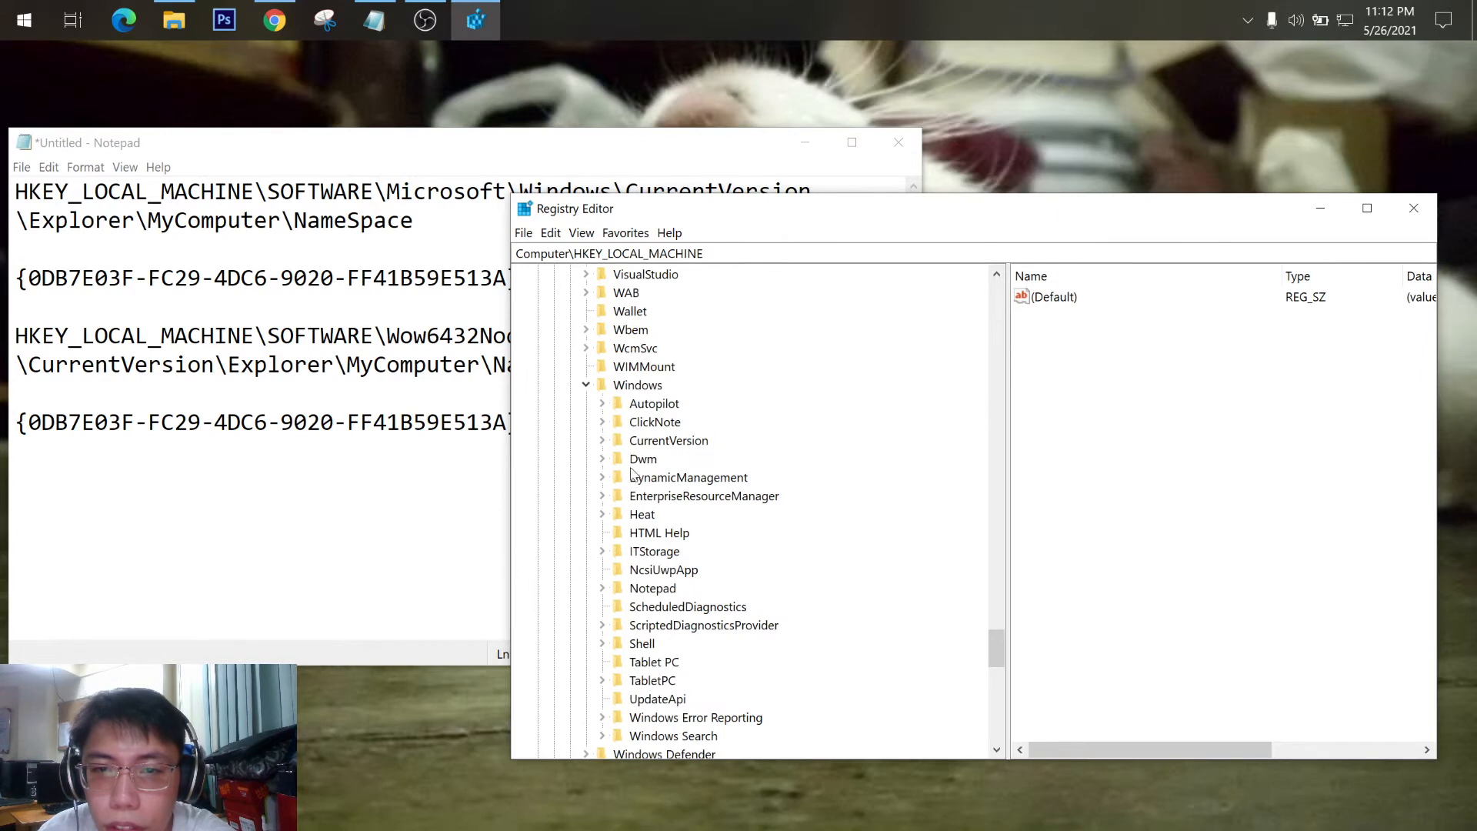
pyautogui.click(603, 441)
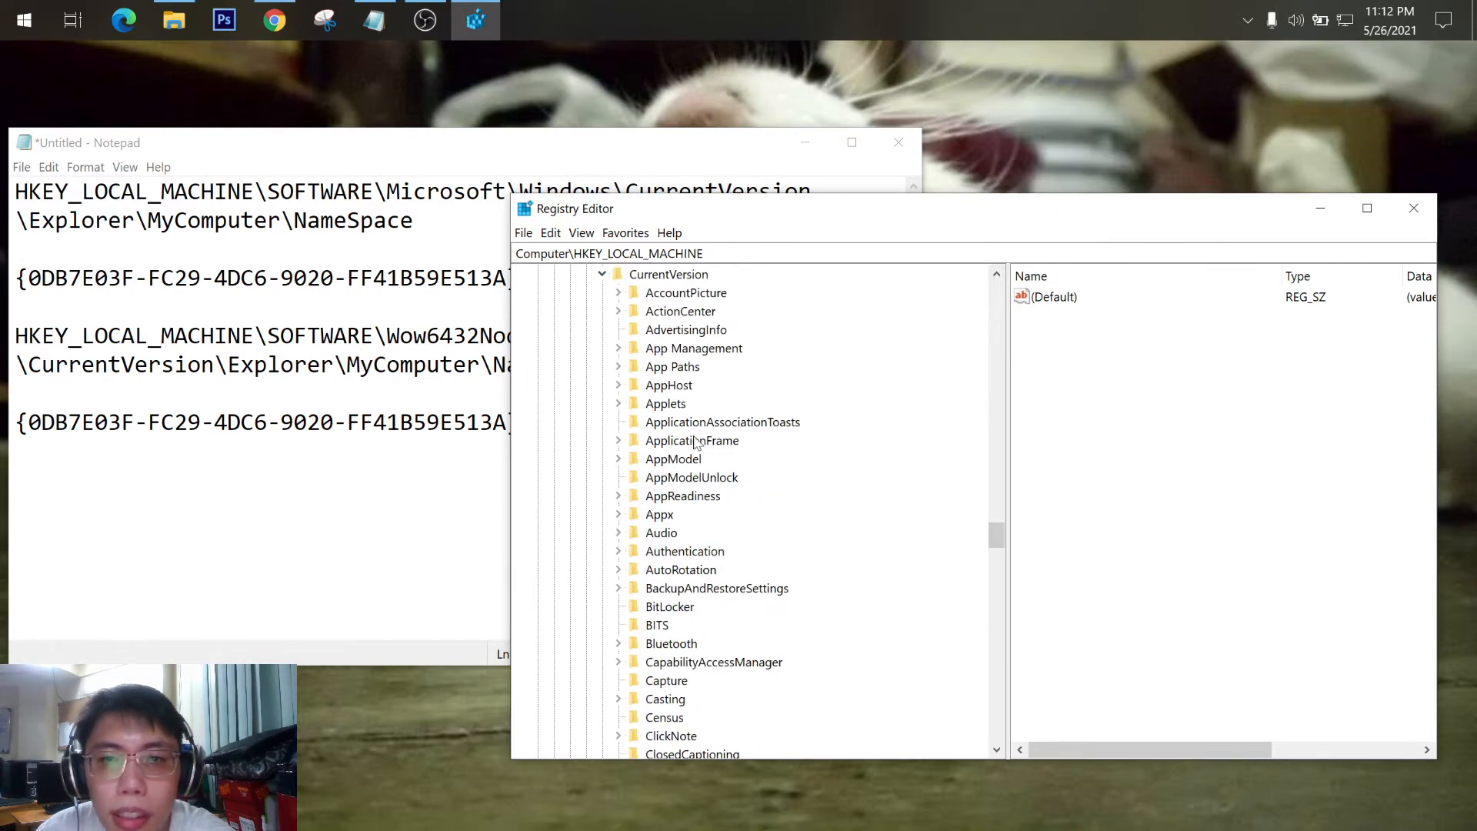
# Expand the Explorer key under CurrentVersion and reposition the Registry Editor window so the noted path is readable.
pyautogui.scroll(-2, 681, 577)
pyautogui.scroll(-4, 663, 577)
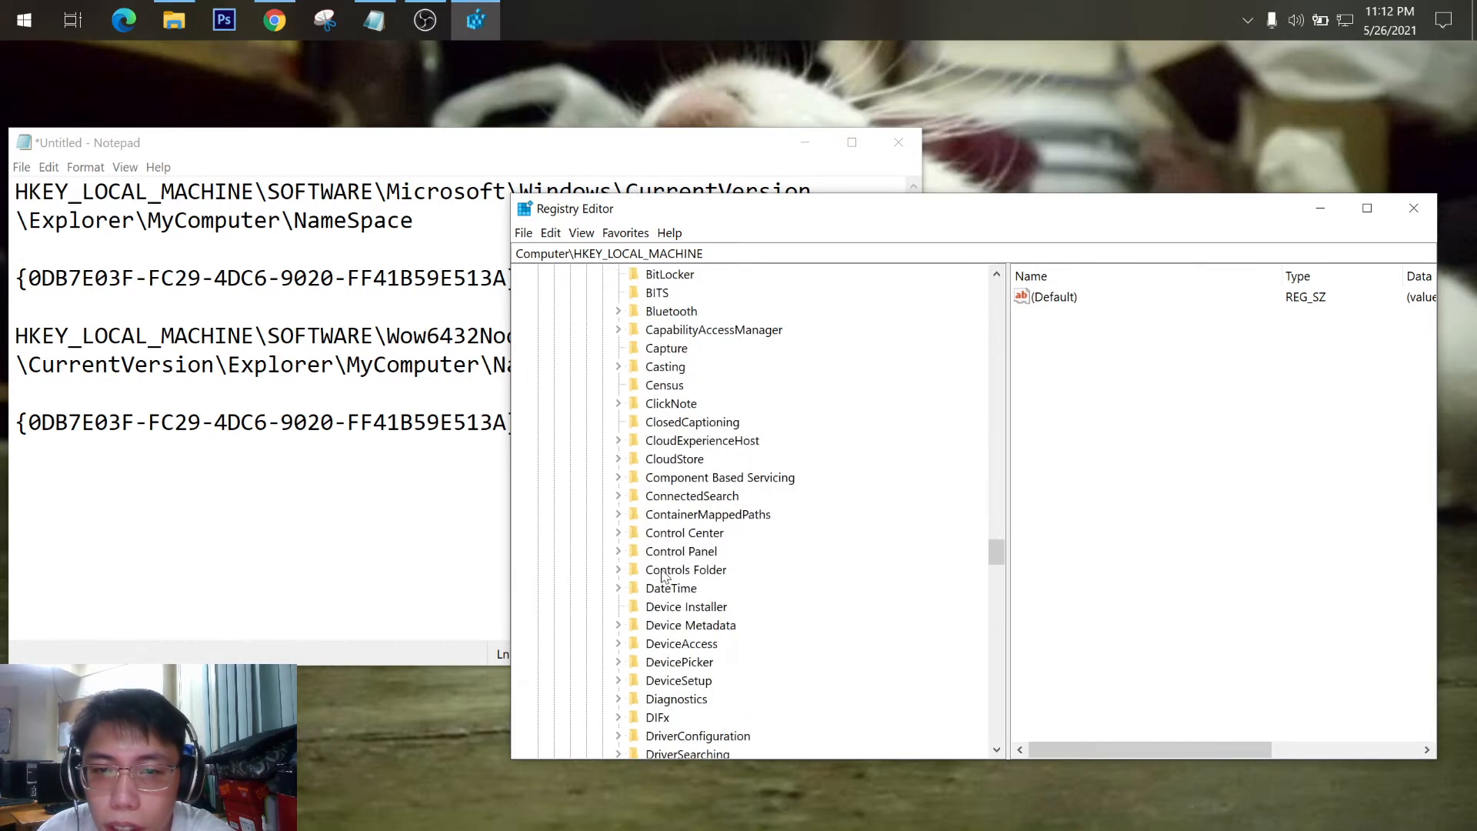
pyautogui.scroll(-2, 693, 560)
pyautogui.scroll(-2, 687, 677)
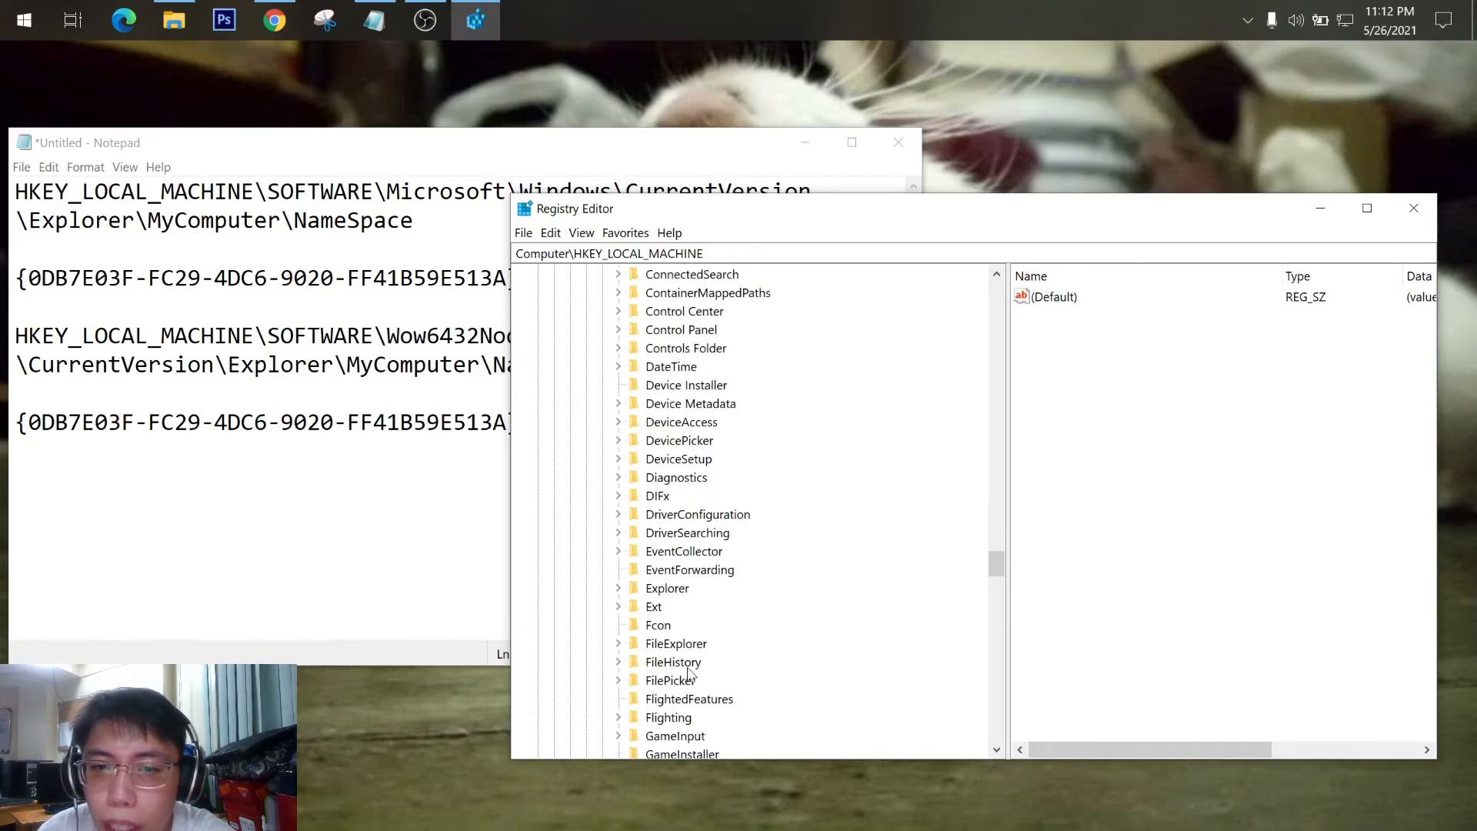
pyautogui.click(619, 588)
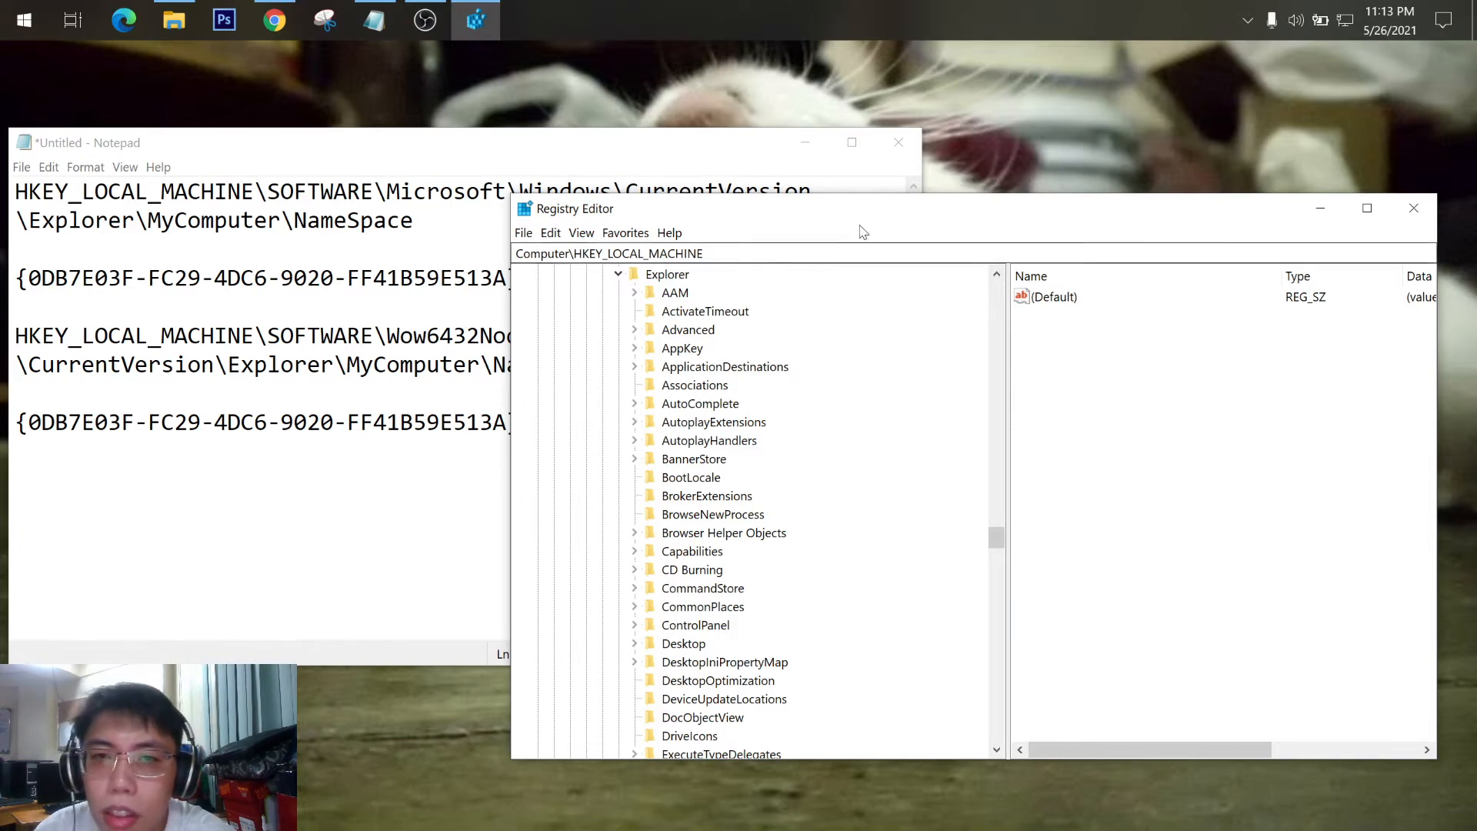
pyautogui.moveTo(793, 219); pyautogui.dragTo(814, 234)
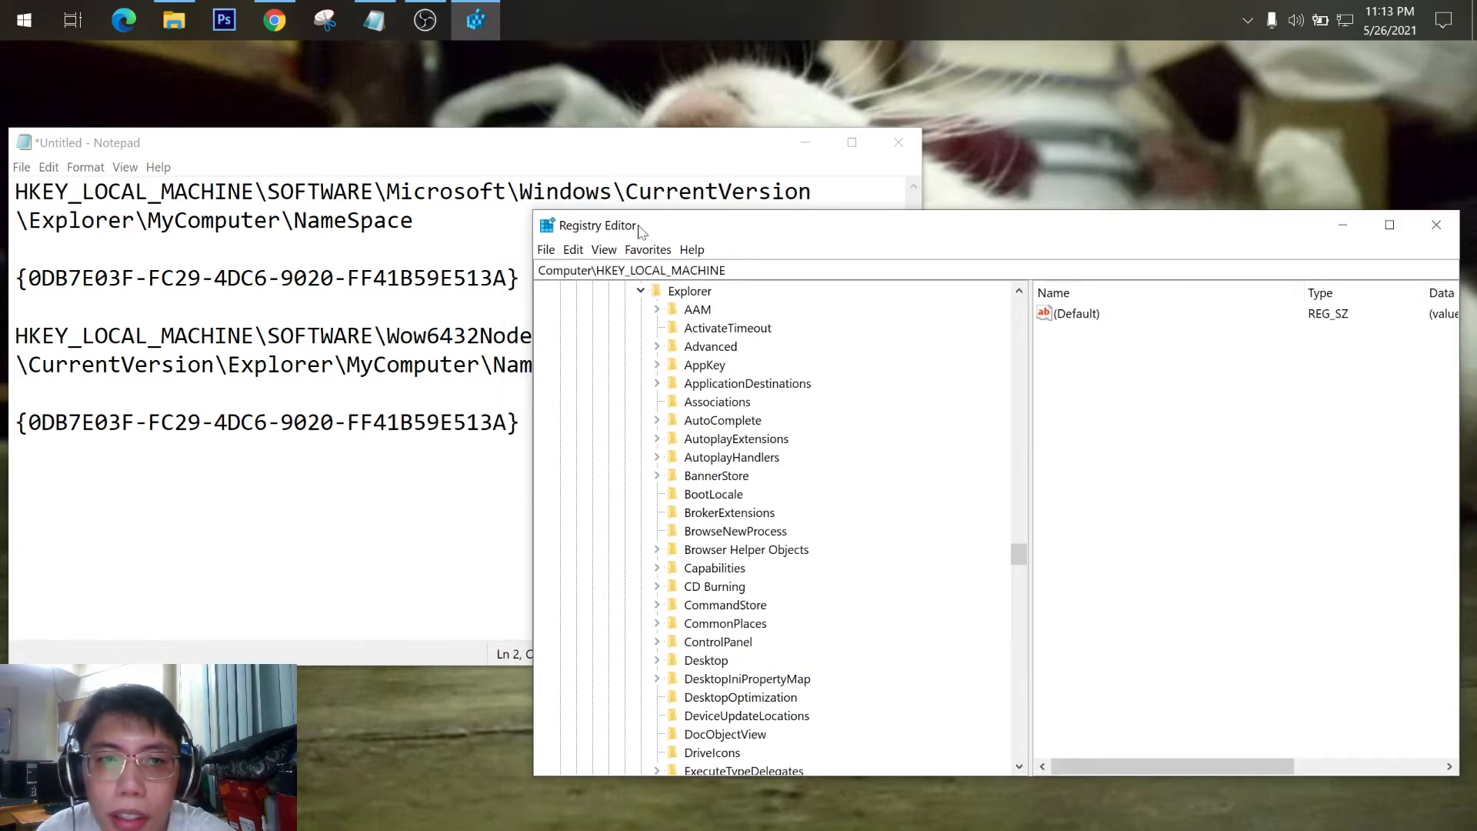
# Expand the MyComputer key under Explorer and its NameSpace subkey.
pyautogui.scroll(-2, 691, 472)
pyautogui.scroll(-4, 715, 500)
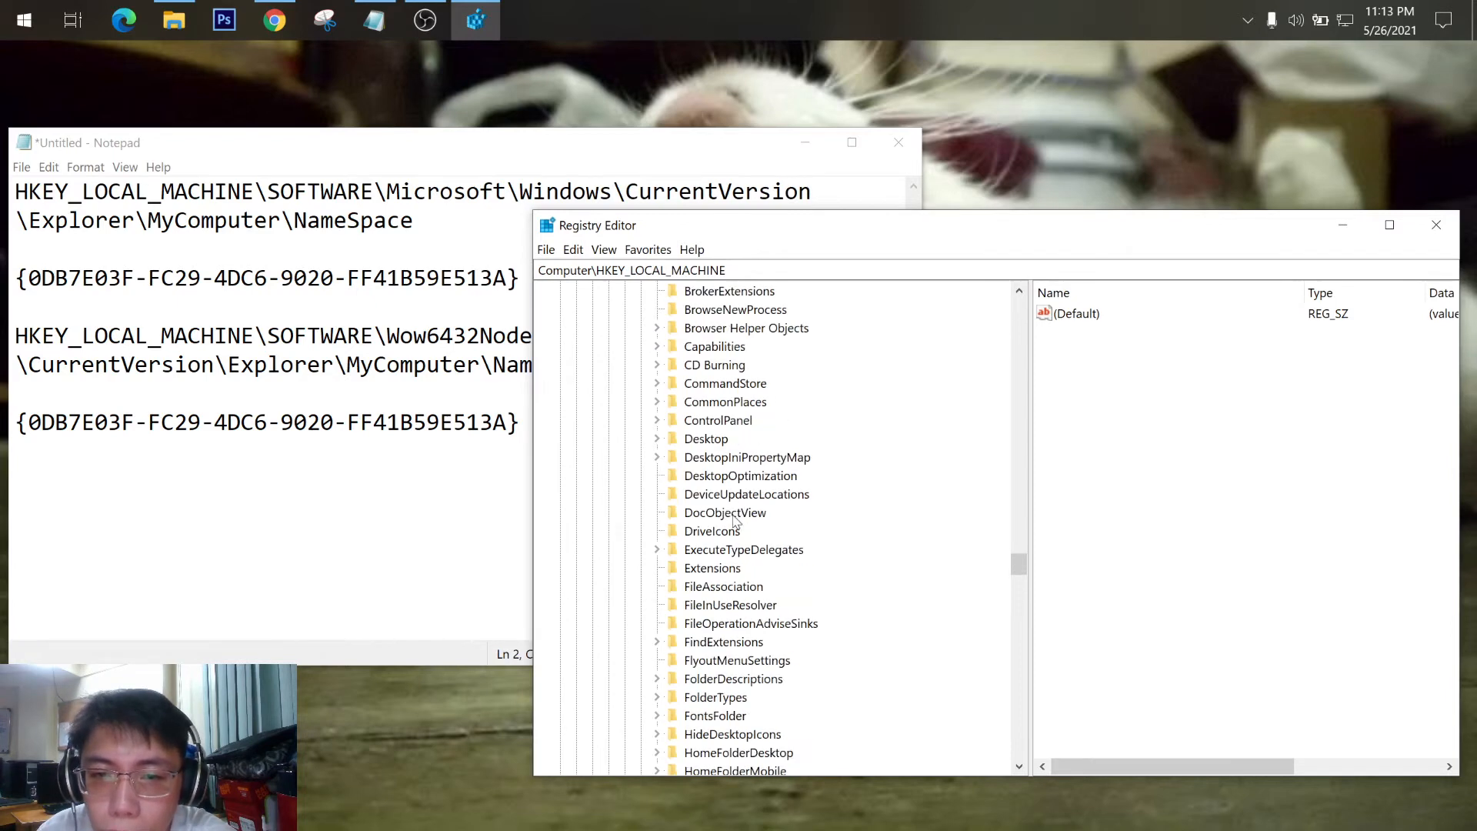
pyautogui.scroll(-6, 735, 521)
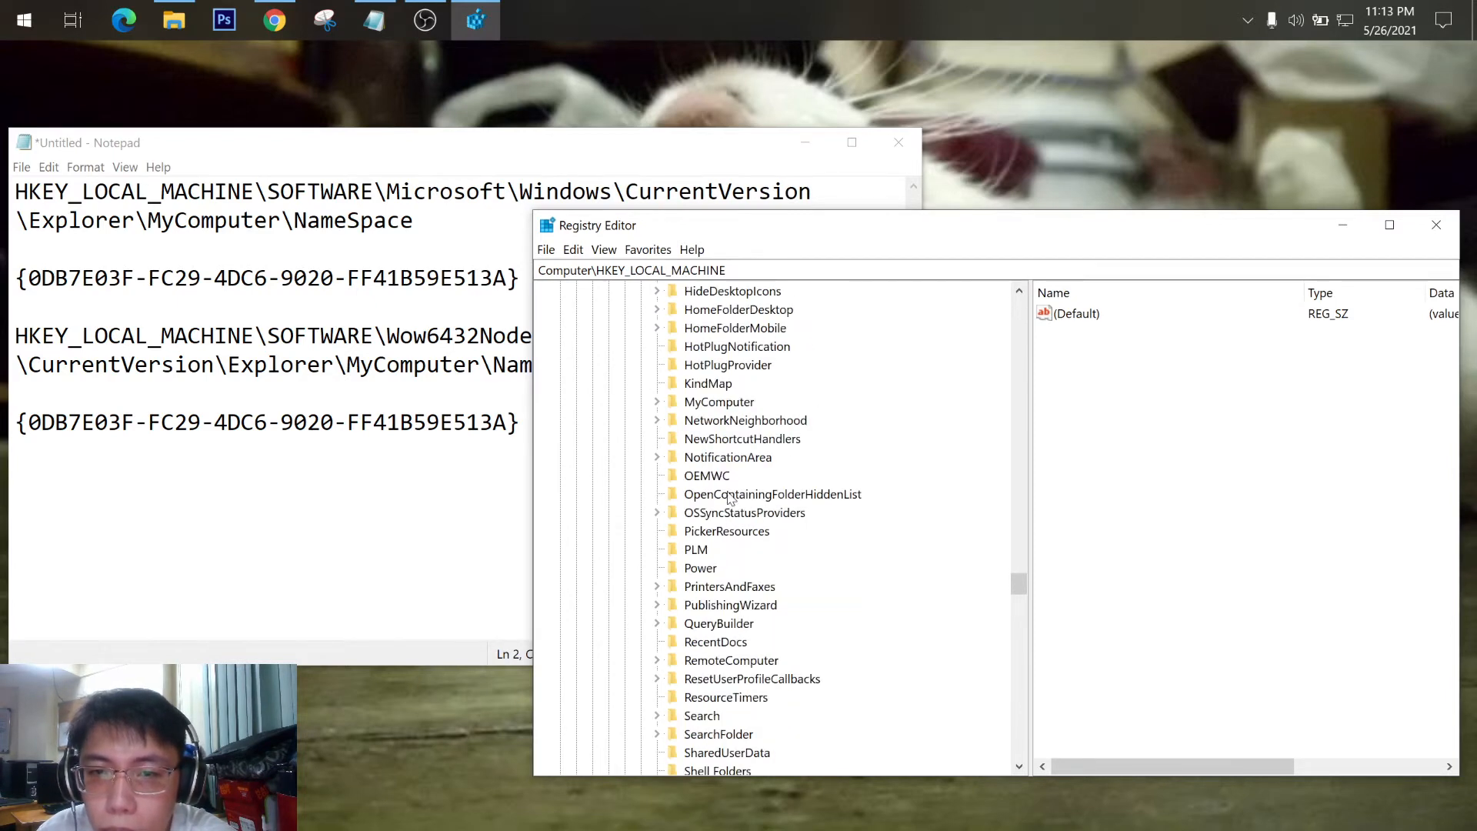
pyautogui.click(657, 402)
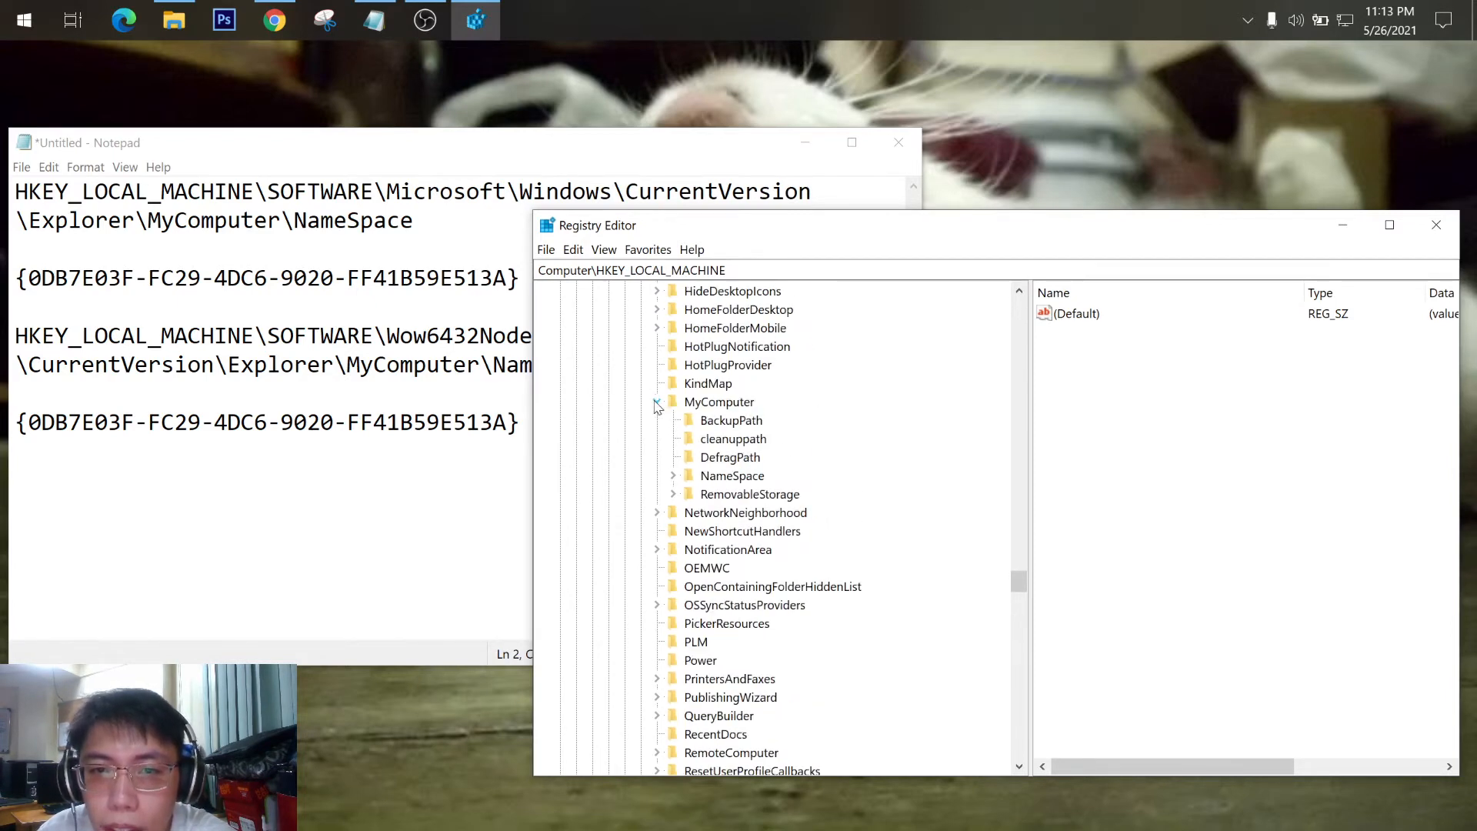
pyautogui.click(674, 477)
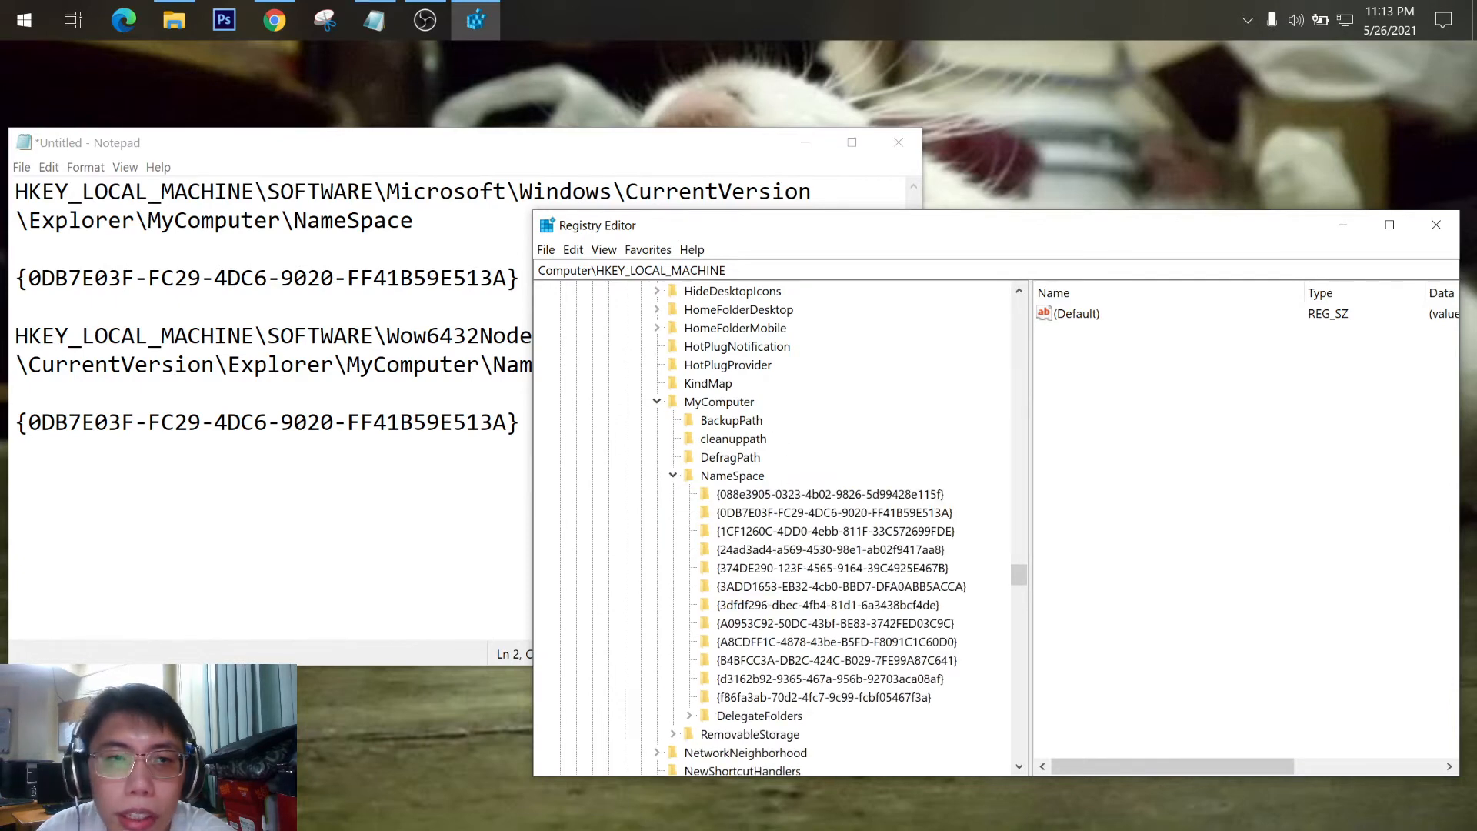
# Highlight the first key ID in the notes and select the matching {0DB7E03F-FC29-4DC6-9020-FF41B59E513A} key under NameSpace.
pyautogui.click(67, 277)
pyautogui.moveTo(15, 277); pyautogui.dragTo(520, 278)
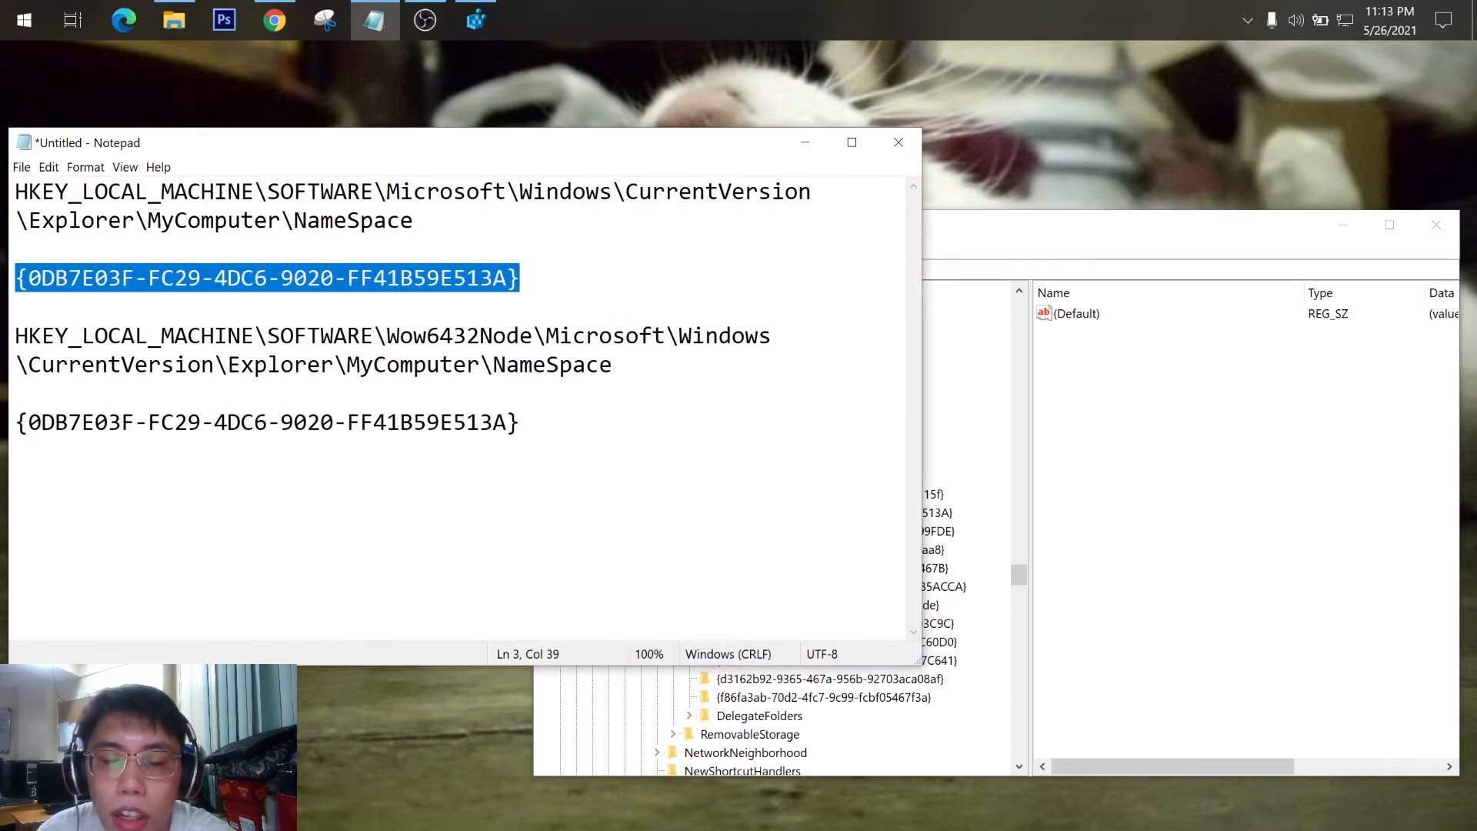
pyautogui.click(1046, 234)
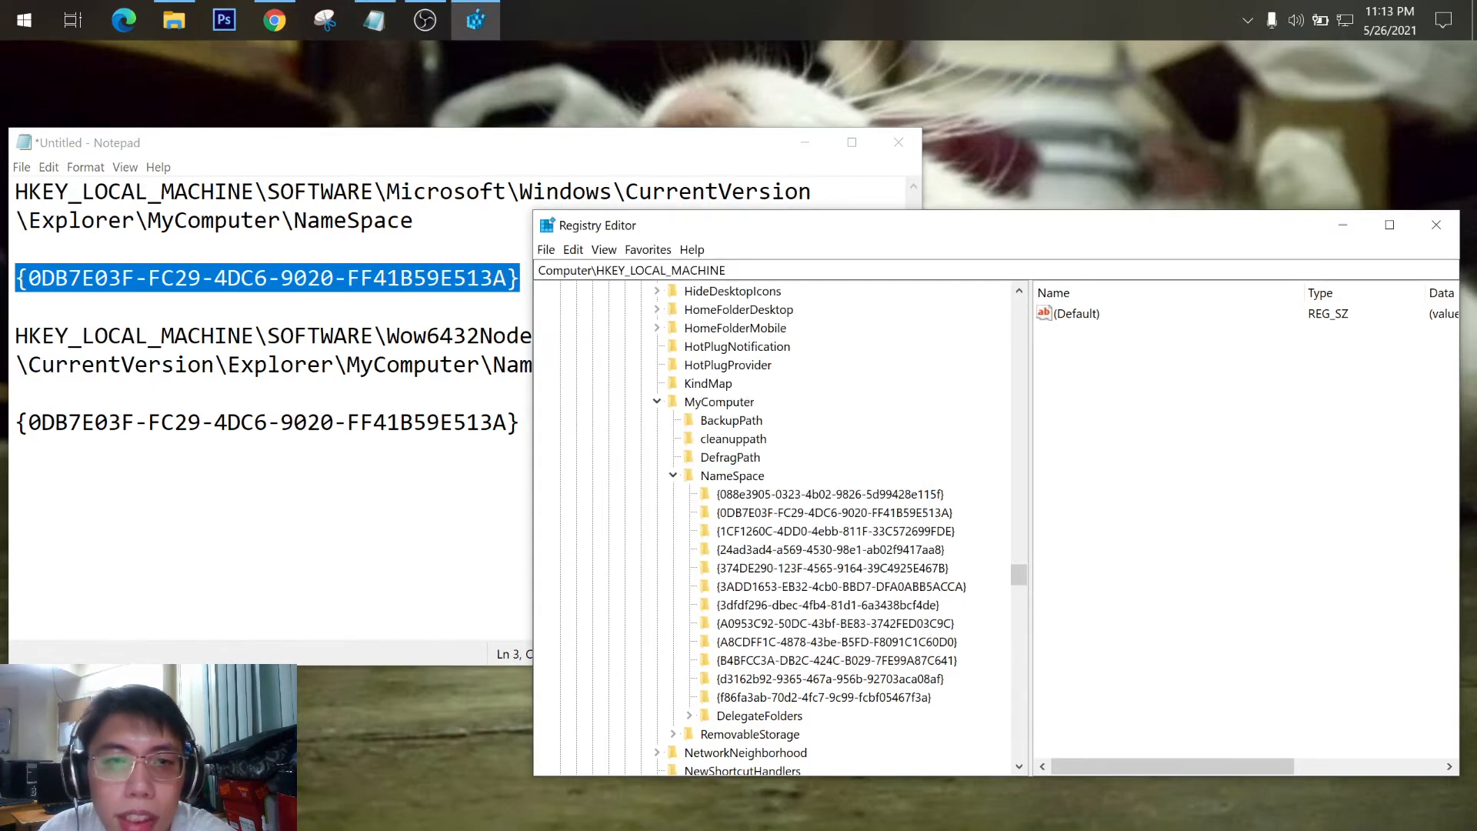
pyautogui.moveTo(839, 234); pyautogui.dragTo(885, 176)
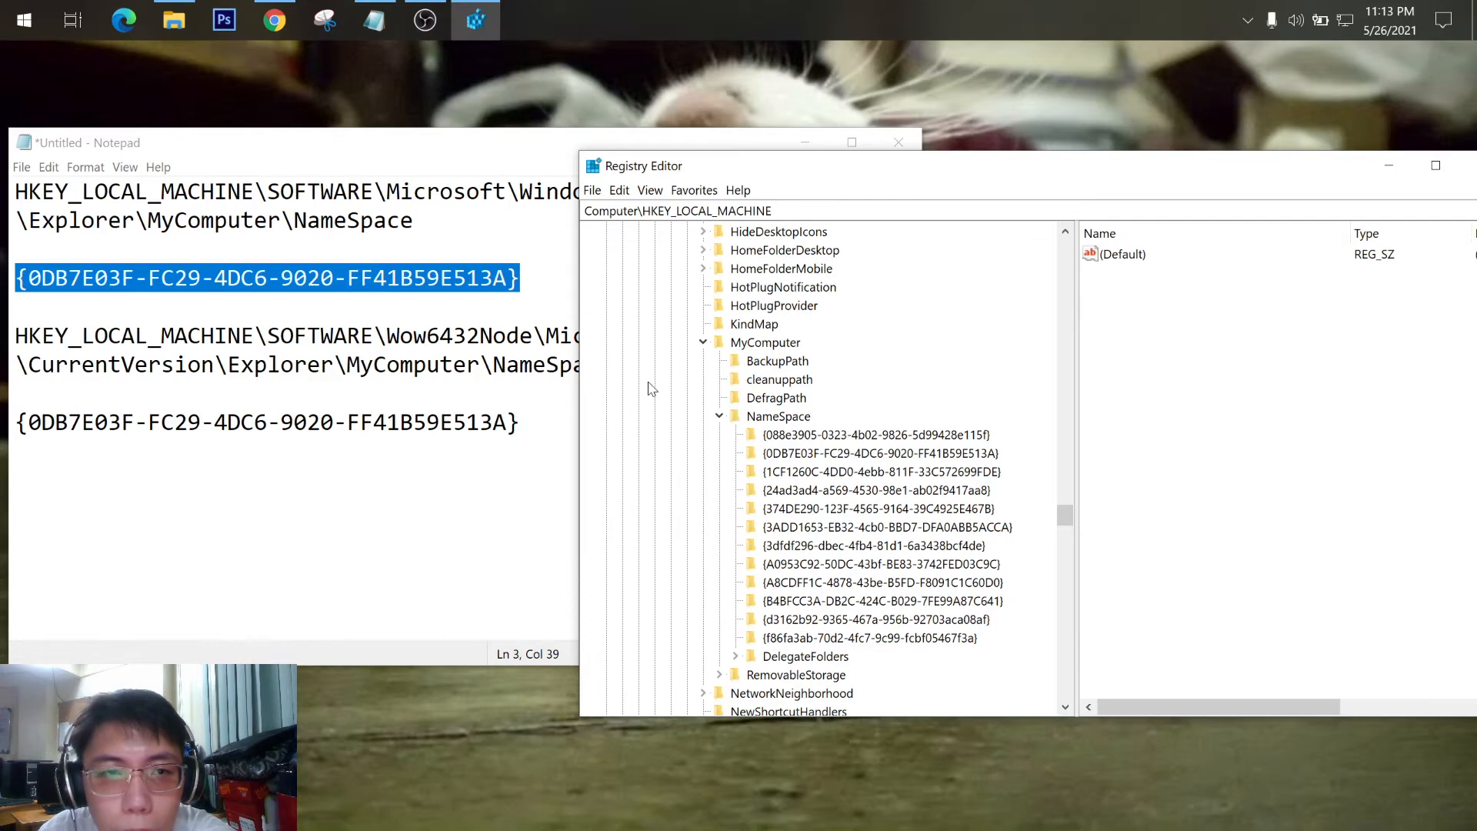
pyautogui.click(796, 456)
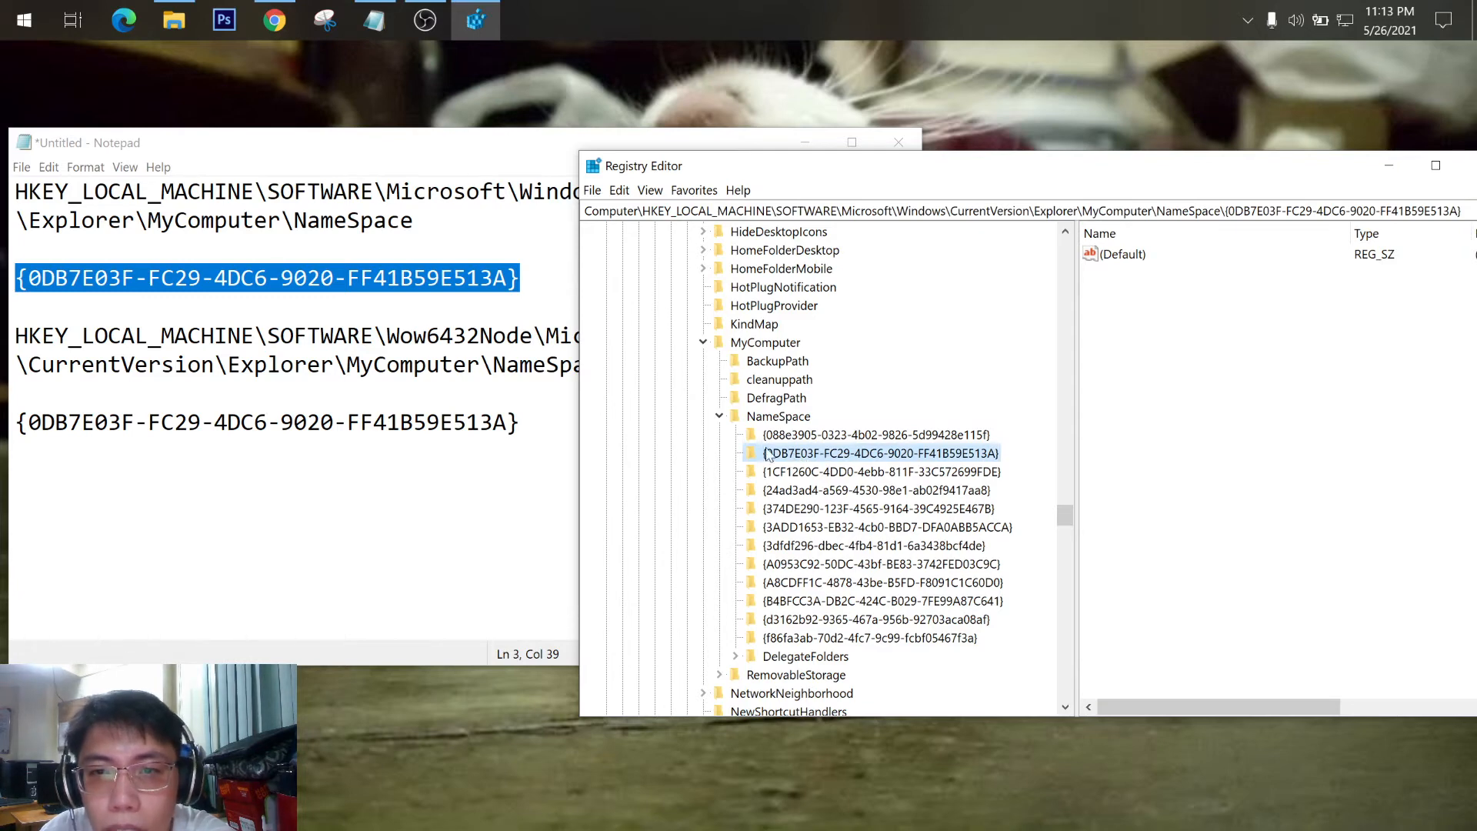
# Delete the {0DB7E03F-FC29-4DC6-9020-FF41B59E513A} key under MyComputer\NameSpace and confirm its permanent removal.
pyautogui.rightClick(822, 458)
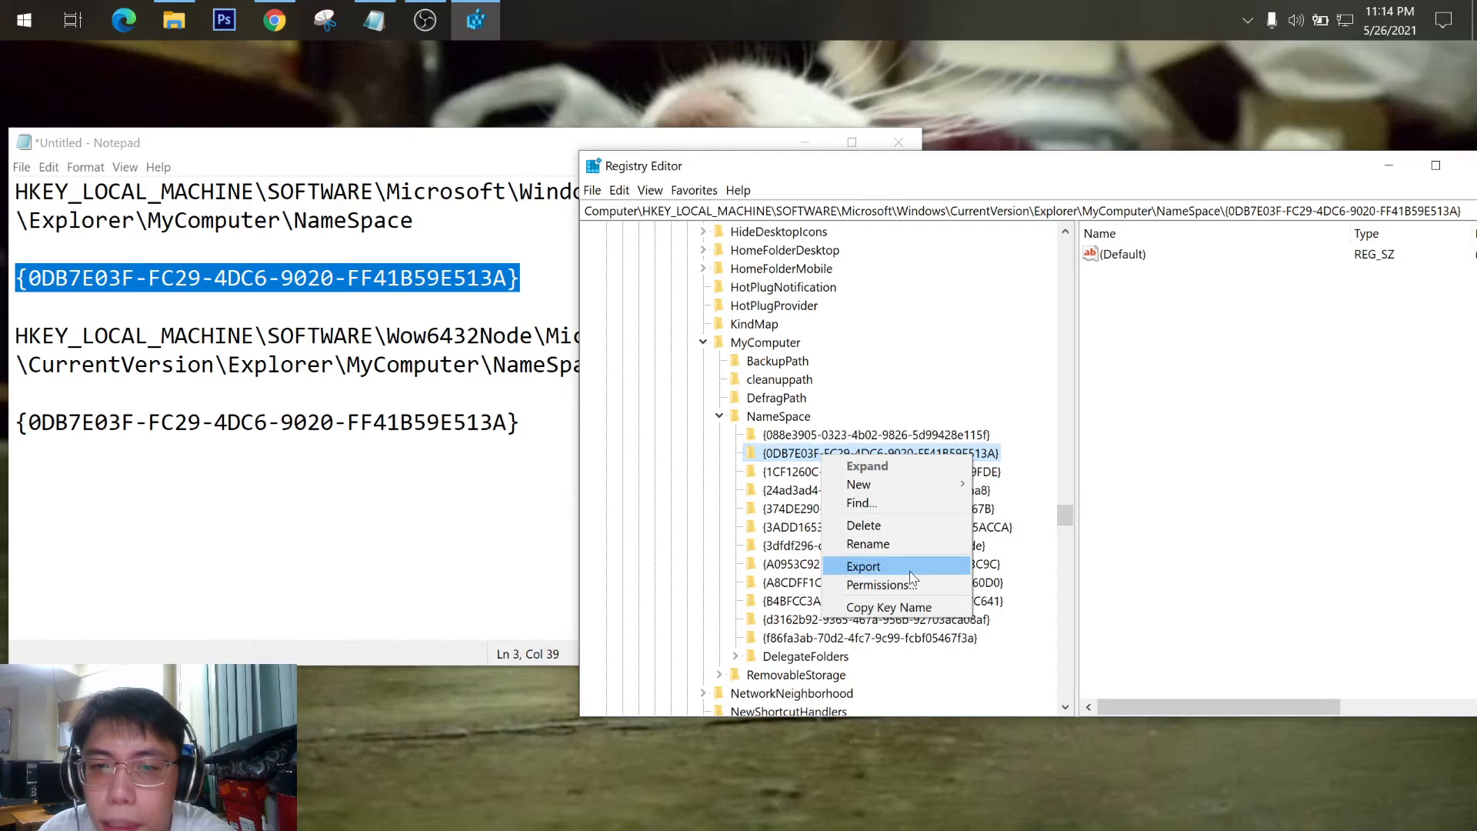
pyautogui.rightClick(781, 454)
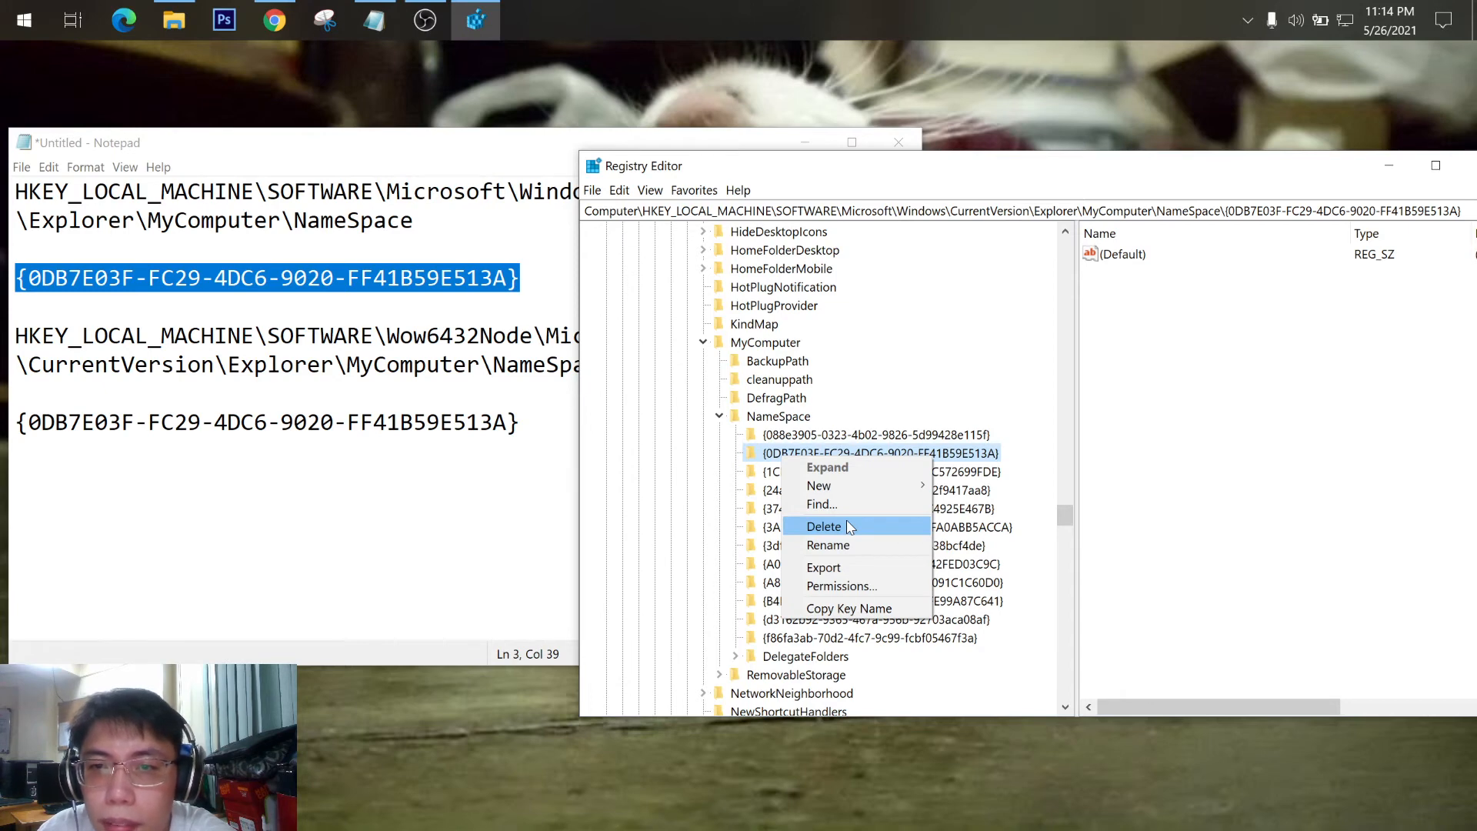
pyautogui.click(824, 527)
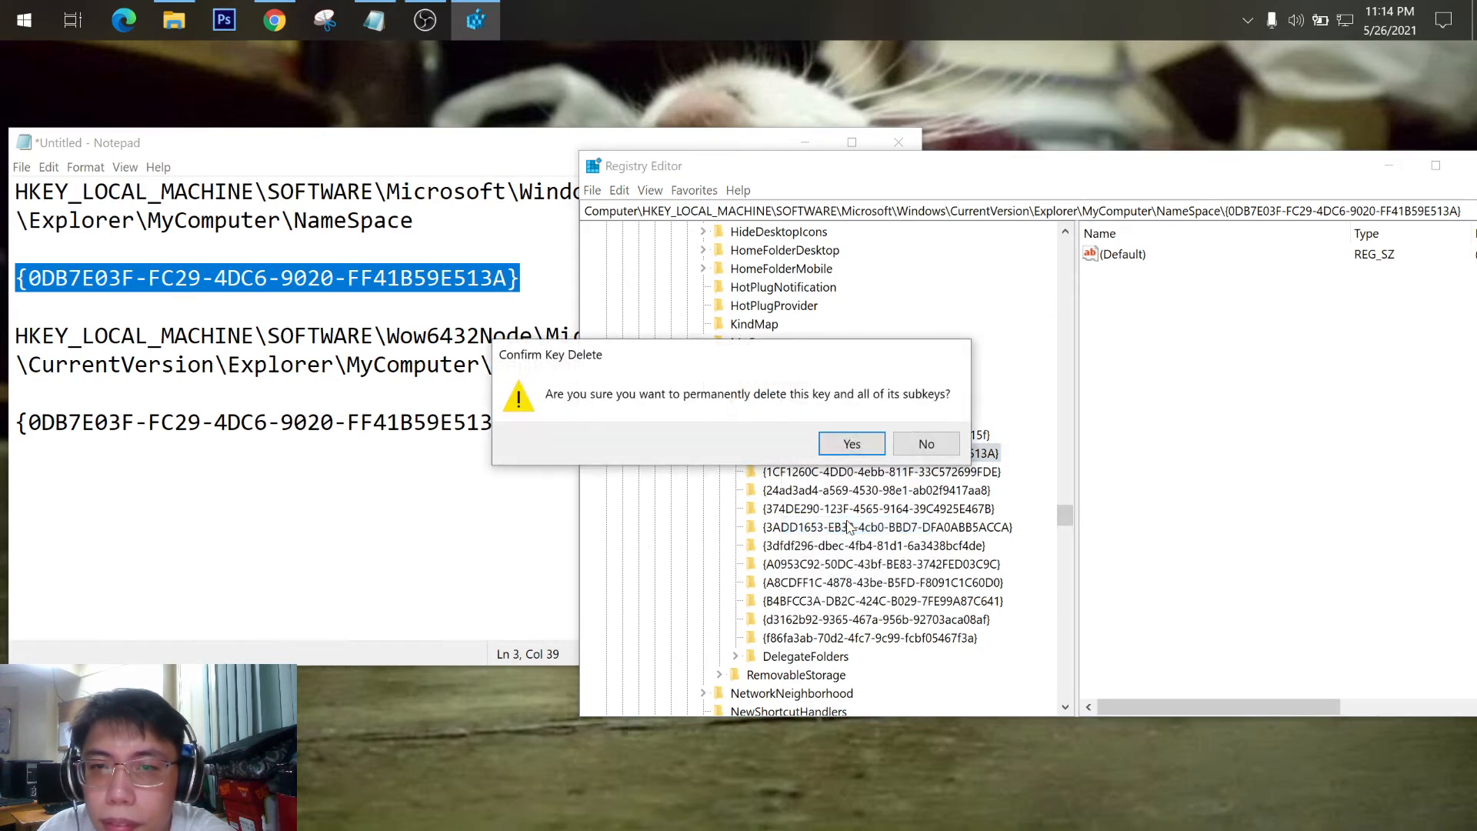
pyautogui.click(853, 445)
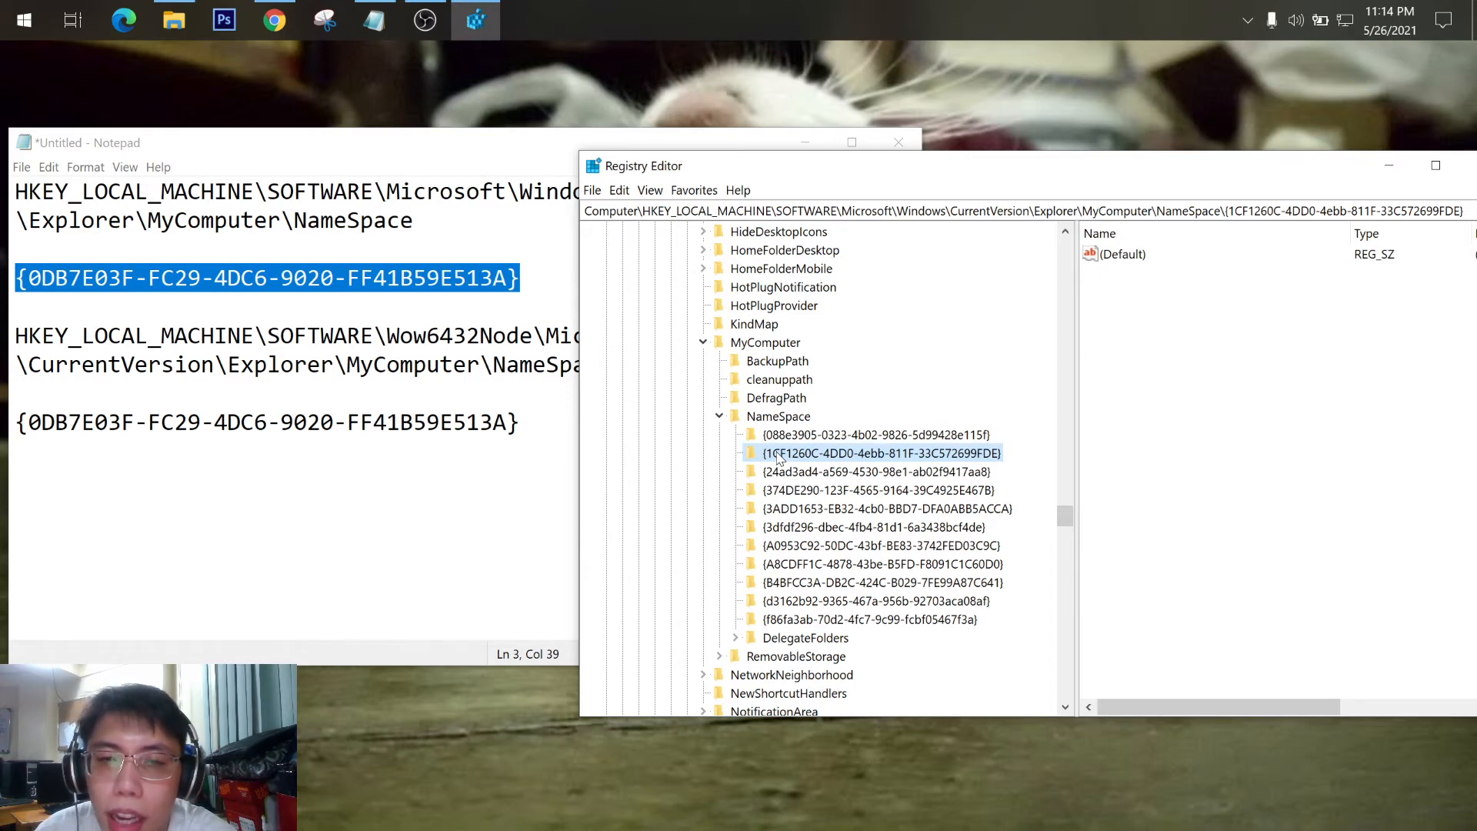
# Highlight the \SOFTWARE\Wow6432Node path in the notes and reposition the Registry Editor window so more of it is readable.
pyautogui.scroll(2, 772, 412)
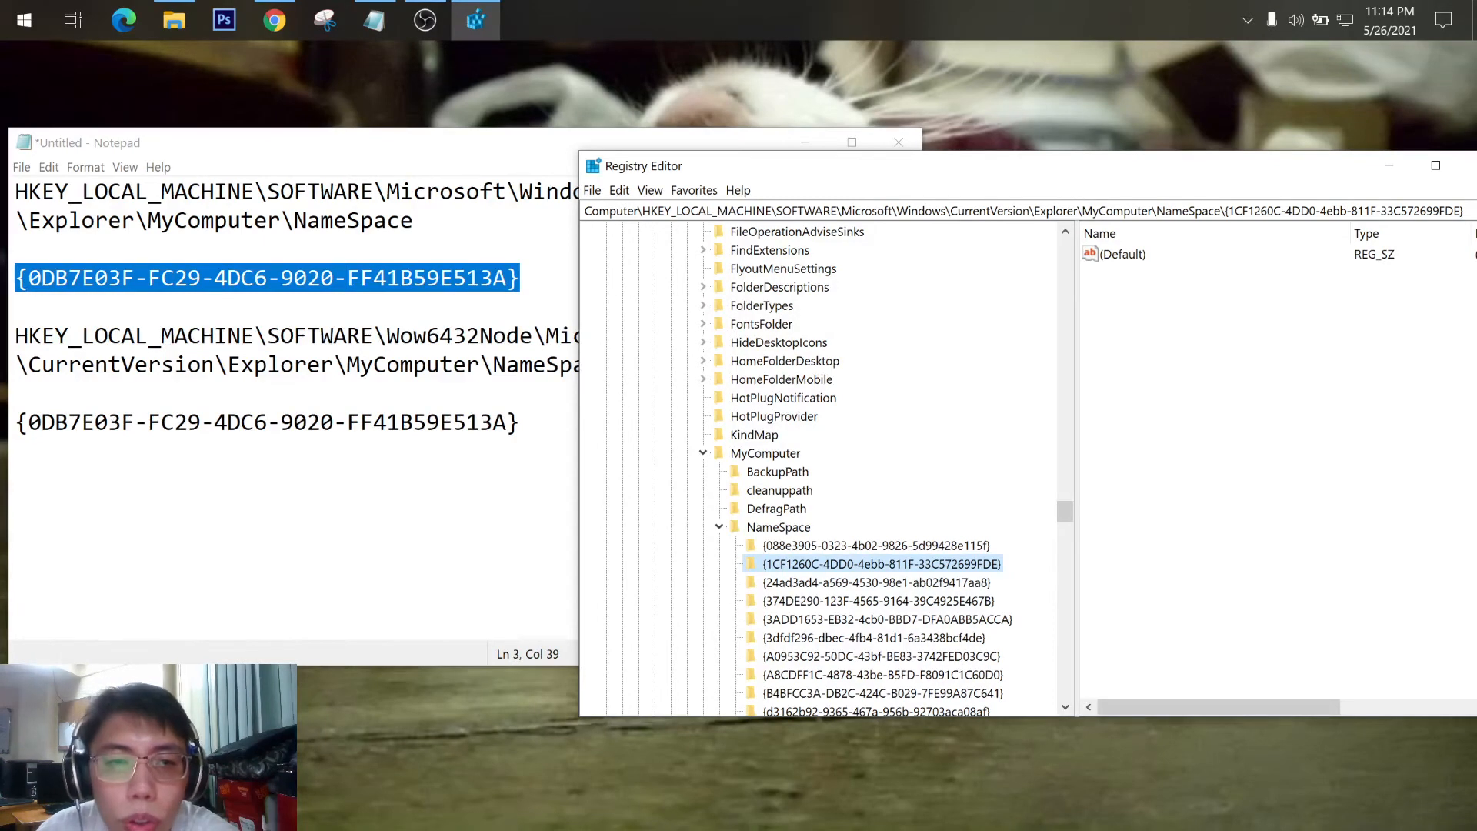
pyautogui.click(254, 335)
pyautogui.moveTo(253, 335); pyautogui.dragTo(612, 364)
pyautogui.moveTo(989, 176); pyautogui.dragTo(1029, 194)
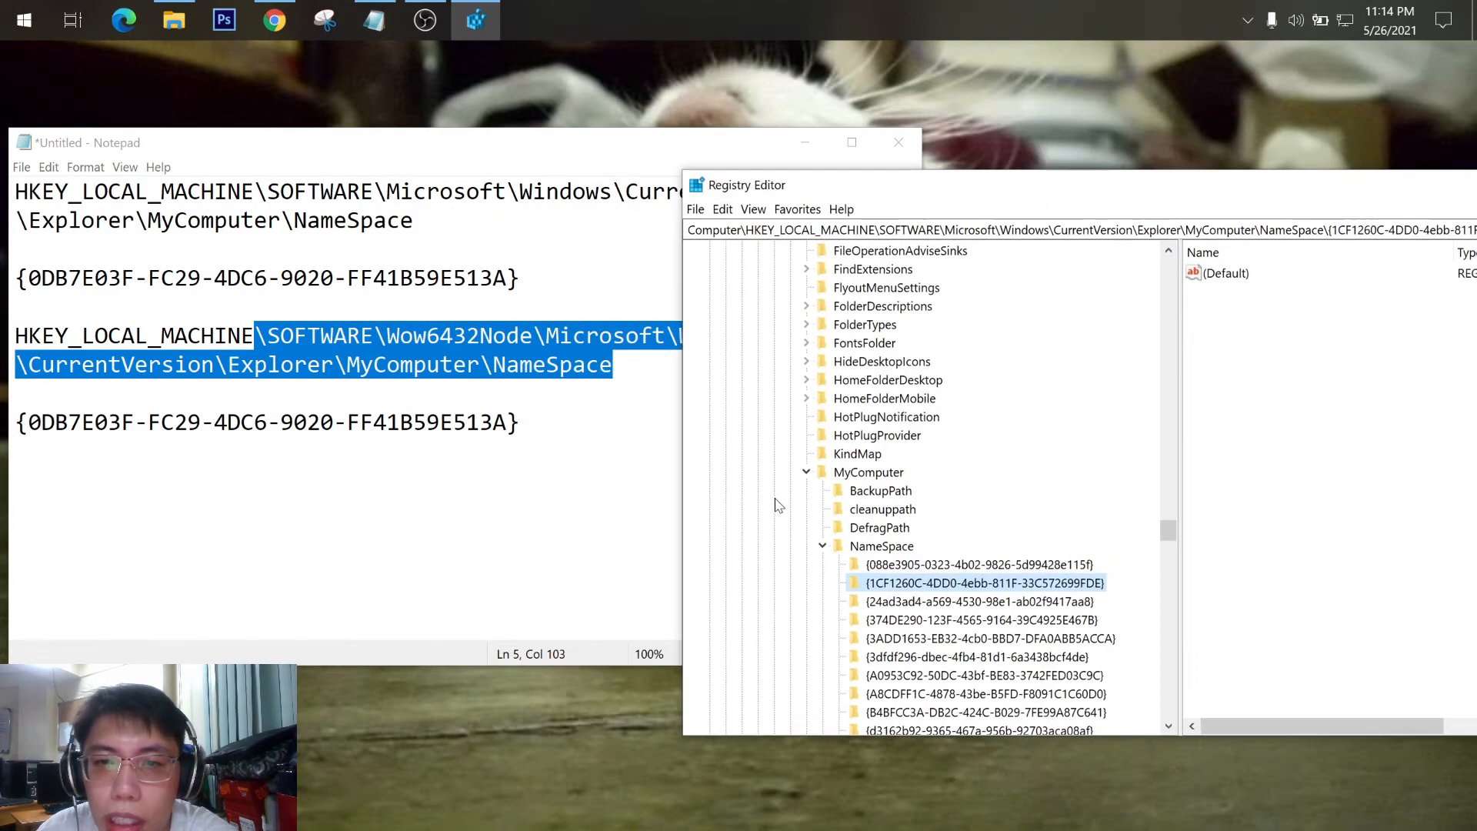
# Collapse the MyComputer key, and collapse and re-expand the SOFTWARE key under HKEY_LOCAL_MACHINE.
pyautogui.click(806, 471)
pyautogui.scroll(20, 846, 453)
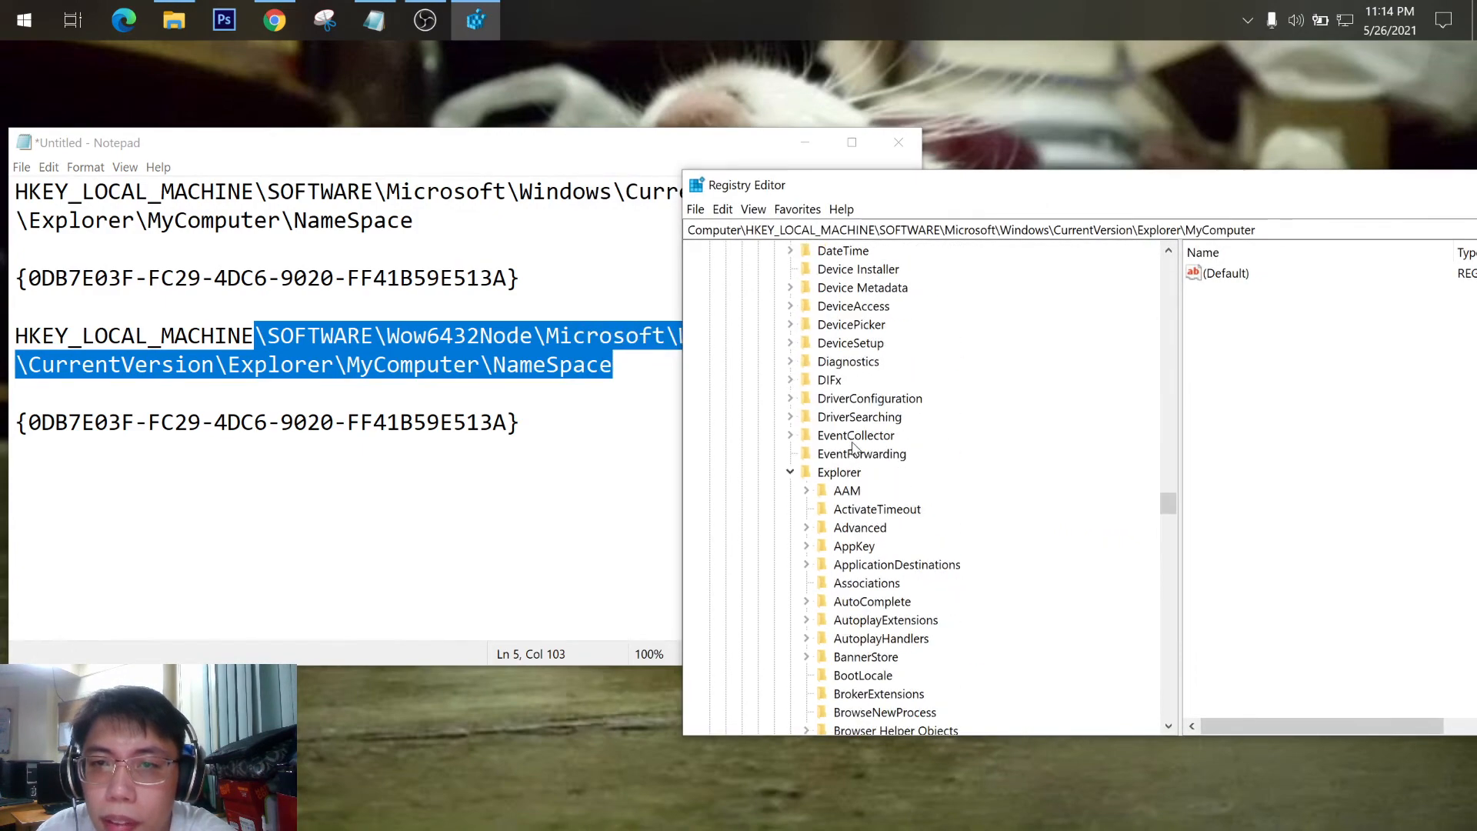
pyautogui.scroll(20, 854, 445)
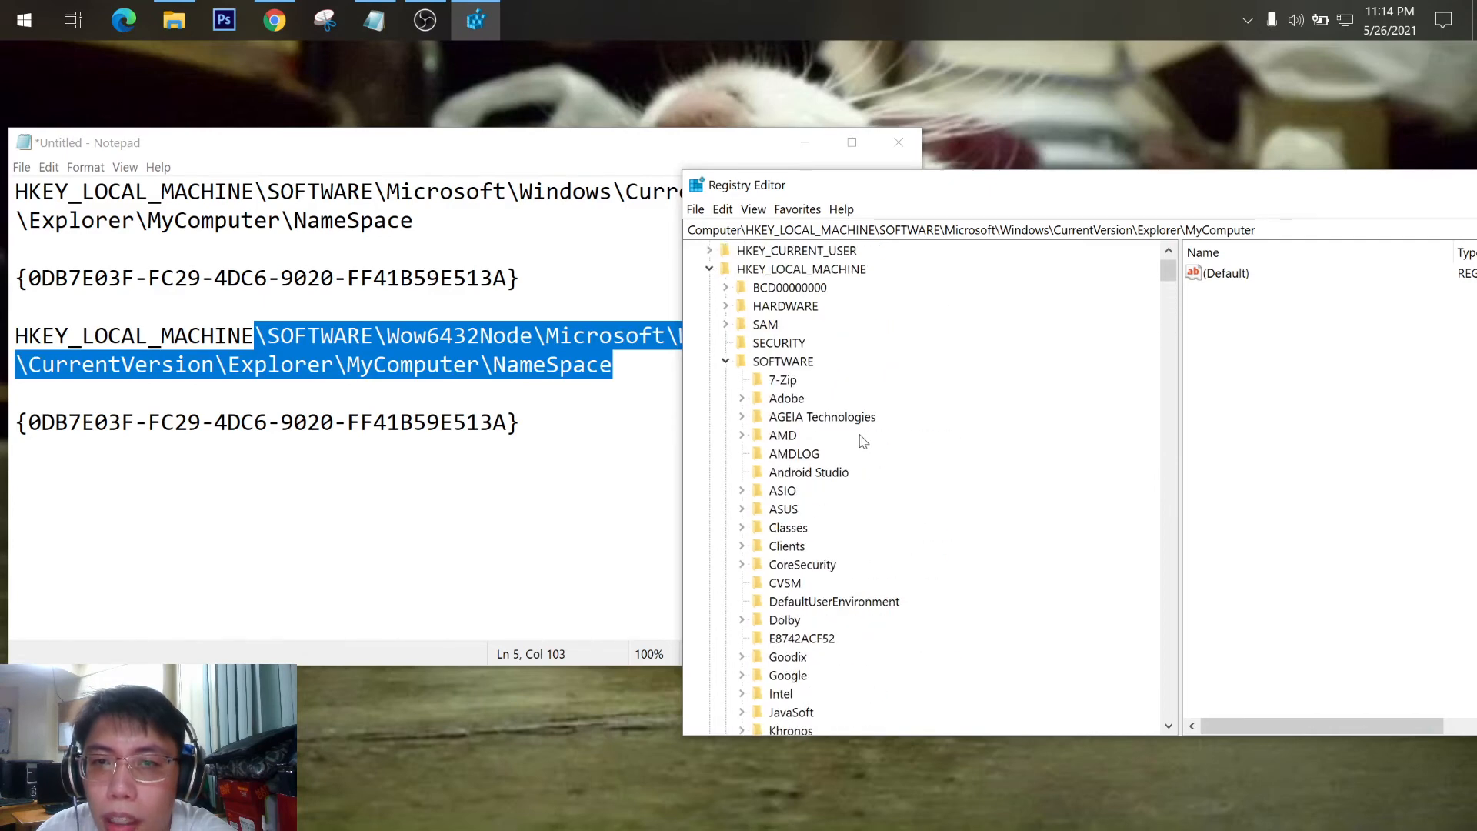
pyautogui.click(725, 360)
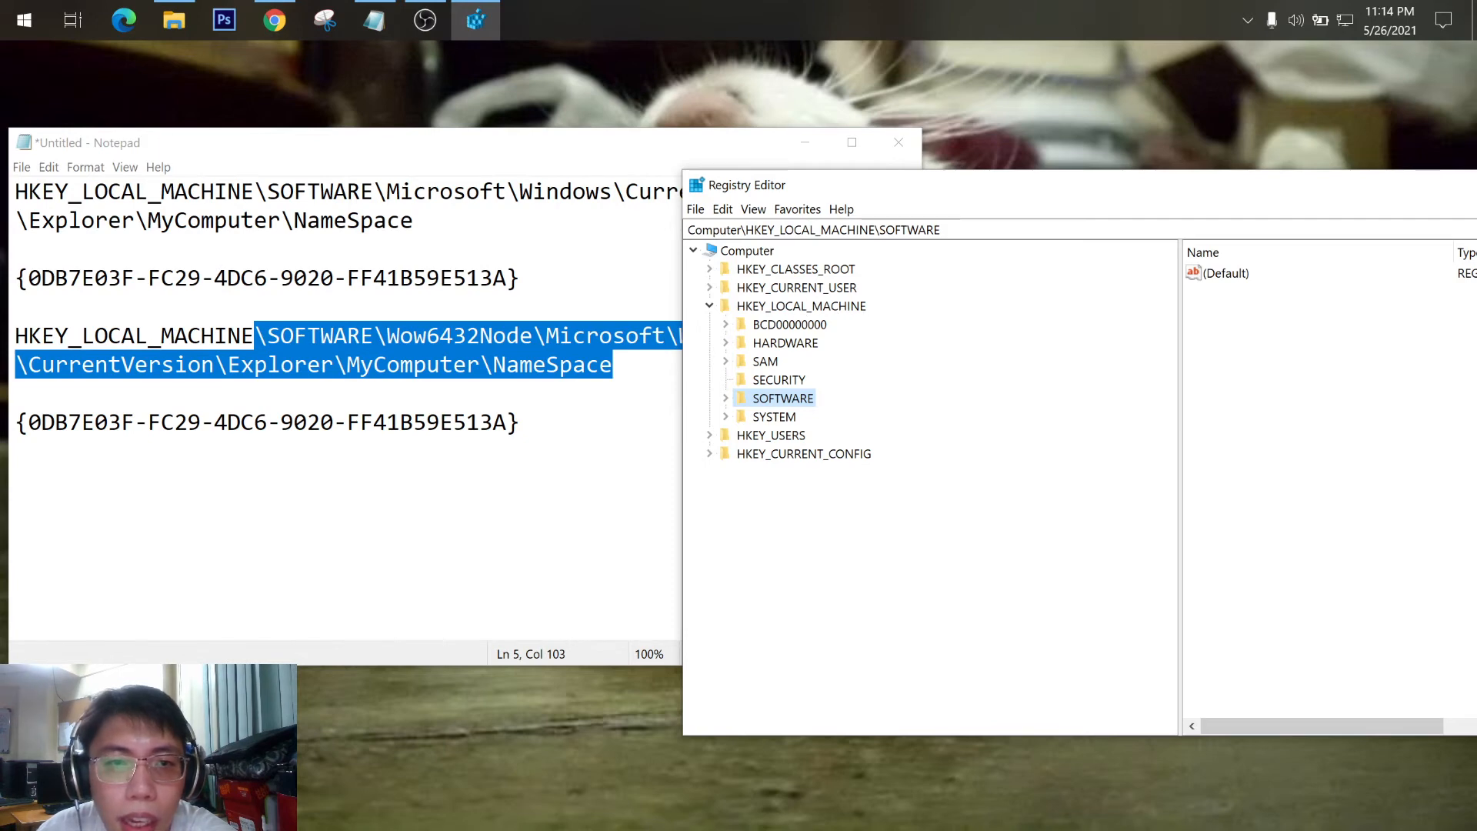
pyautogui.click(727, 400)
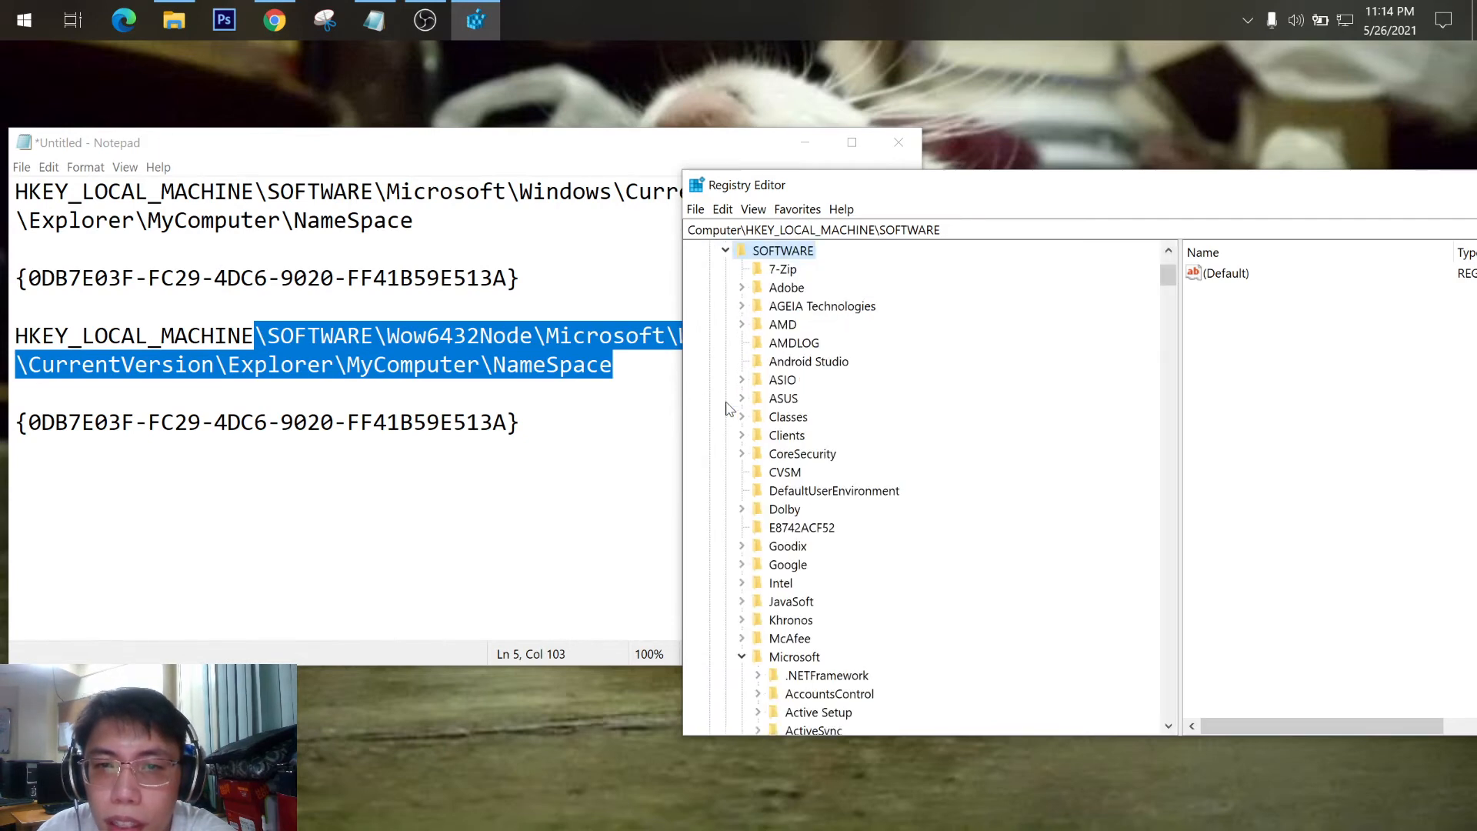
# Collapse the Windows key under SOFTWARE\Microsoft and select the Wow64 key in the same branch.
pyautogui.scroll(-20, 844, 523)
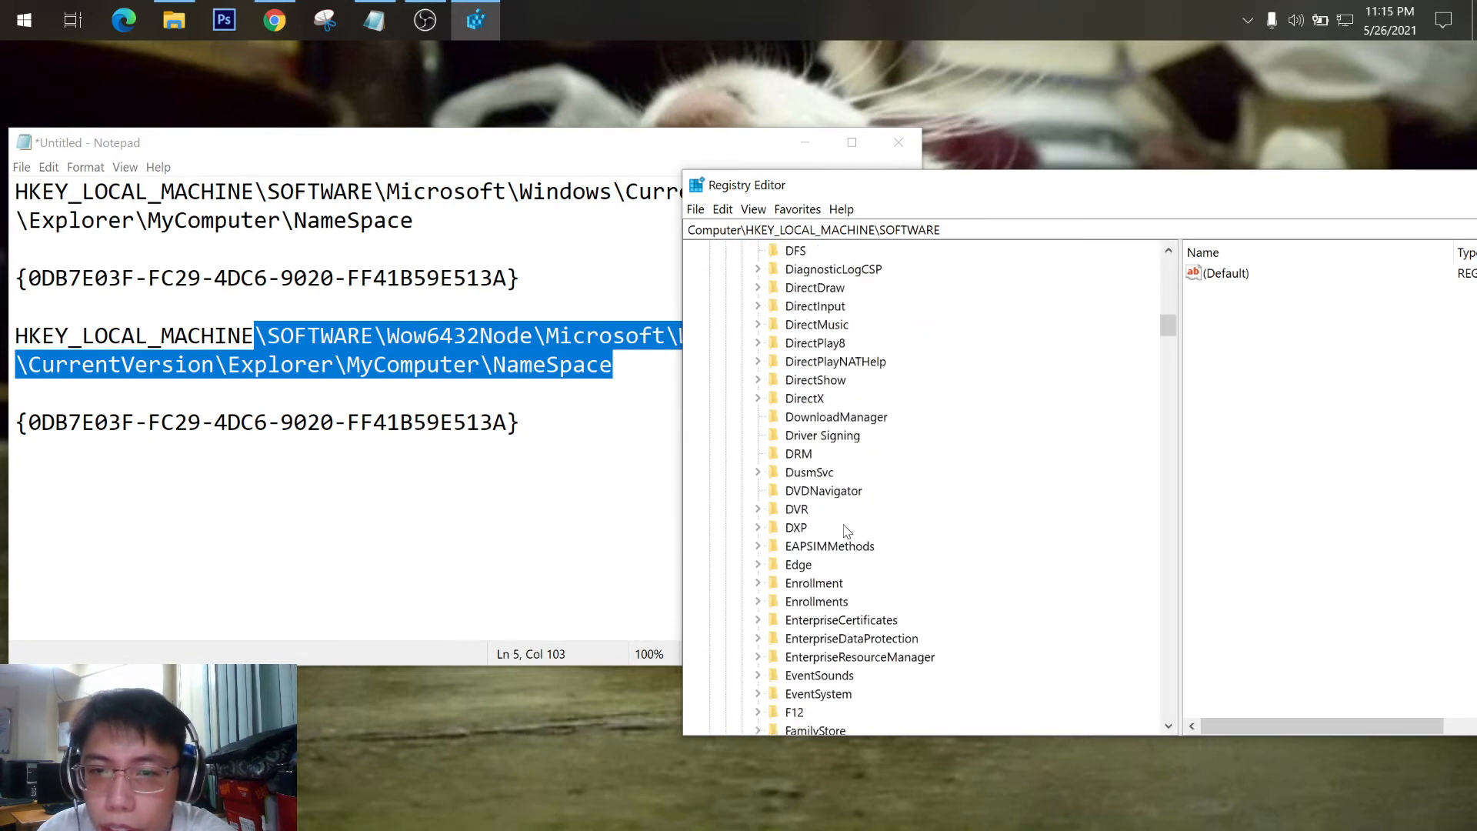
pyautogui.scroll(-20, 845, 522)
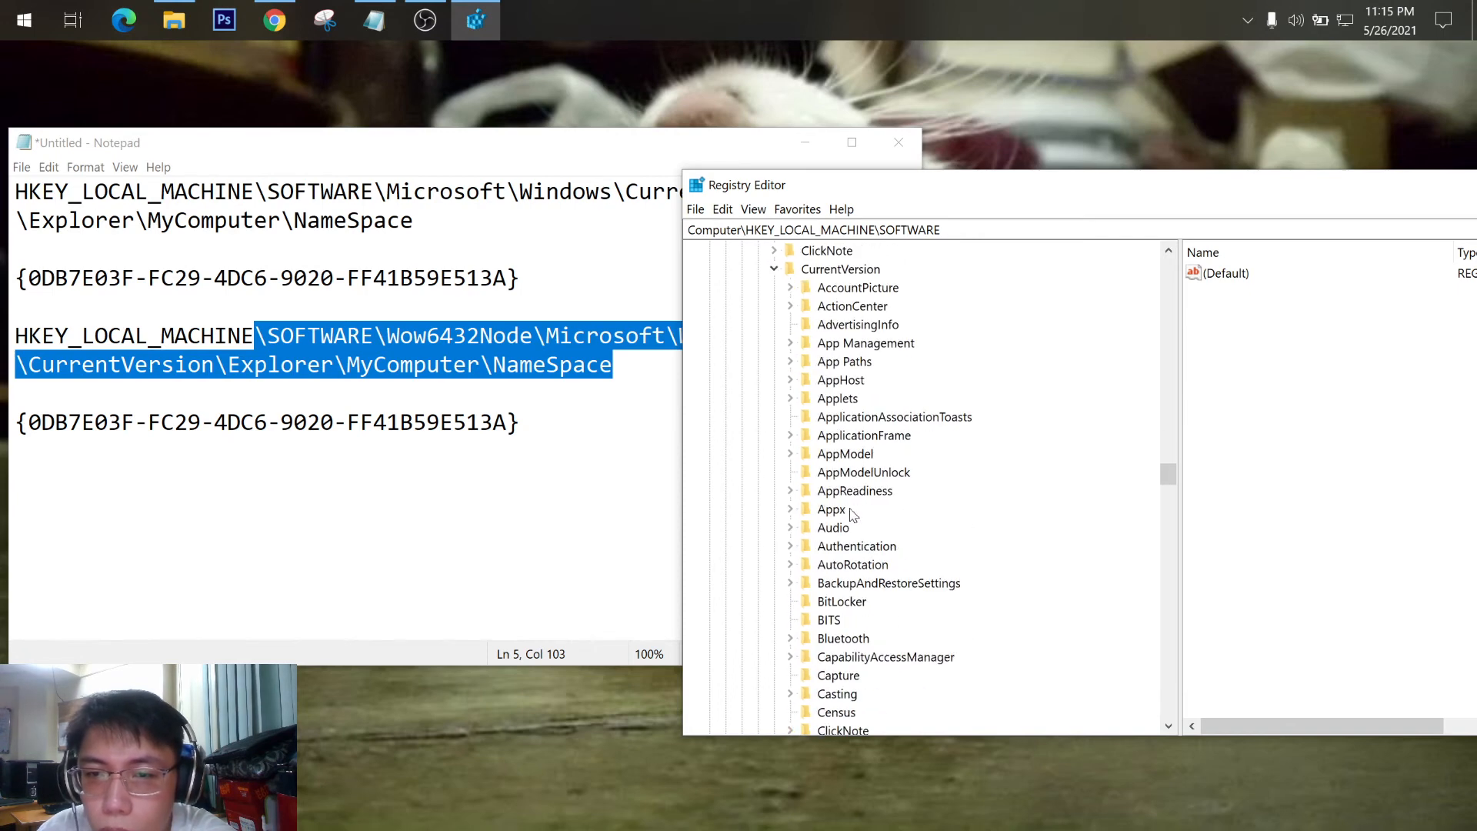
pyautogui.scroll(4, 845, 522)
pyautogui.click(758, 435)
pyautogui.scroll(-4, 895, 502)
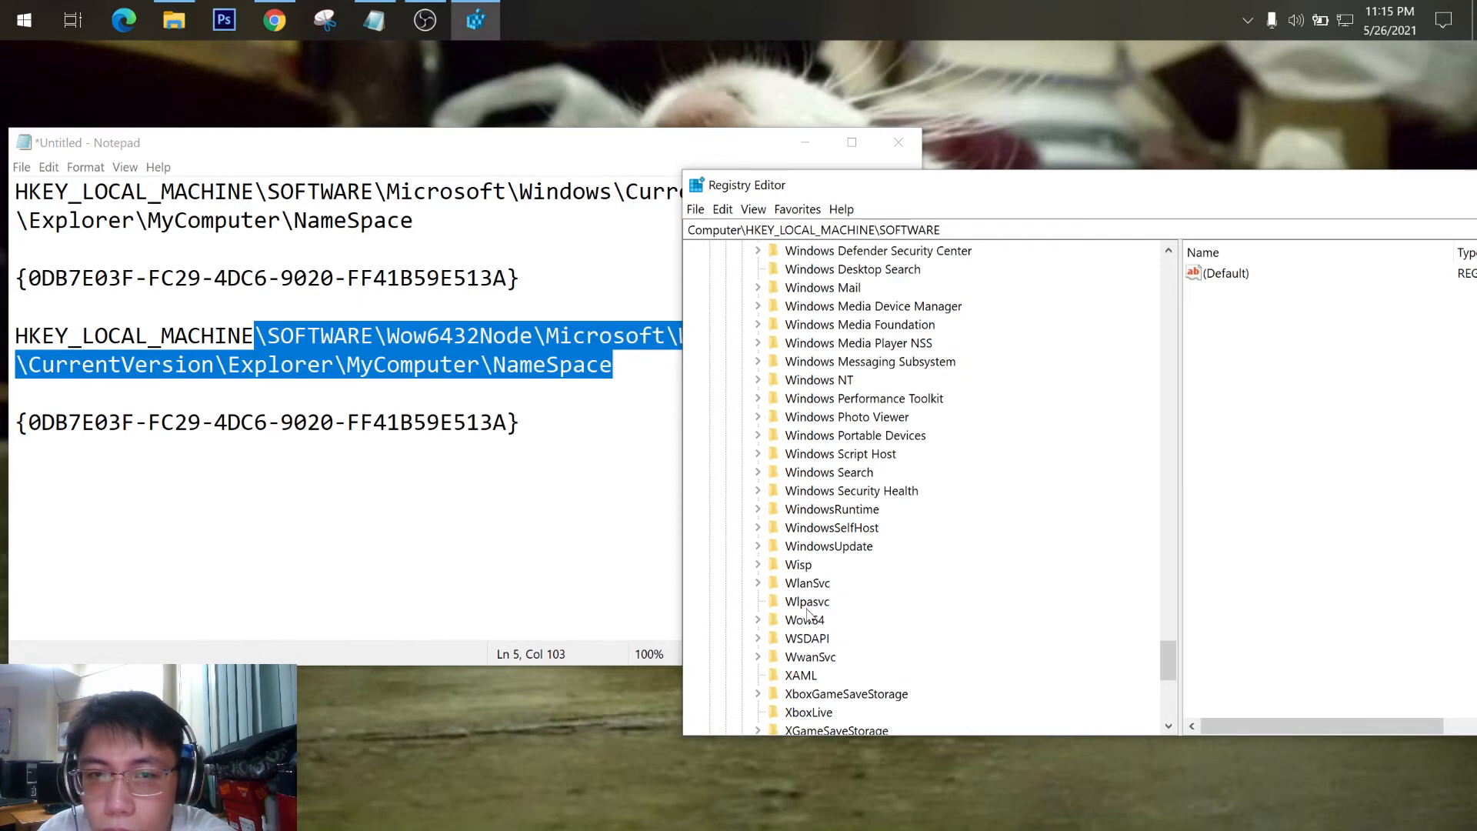
pyautogui.click(804, 620)
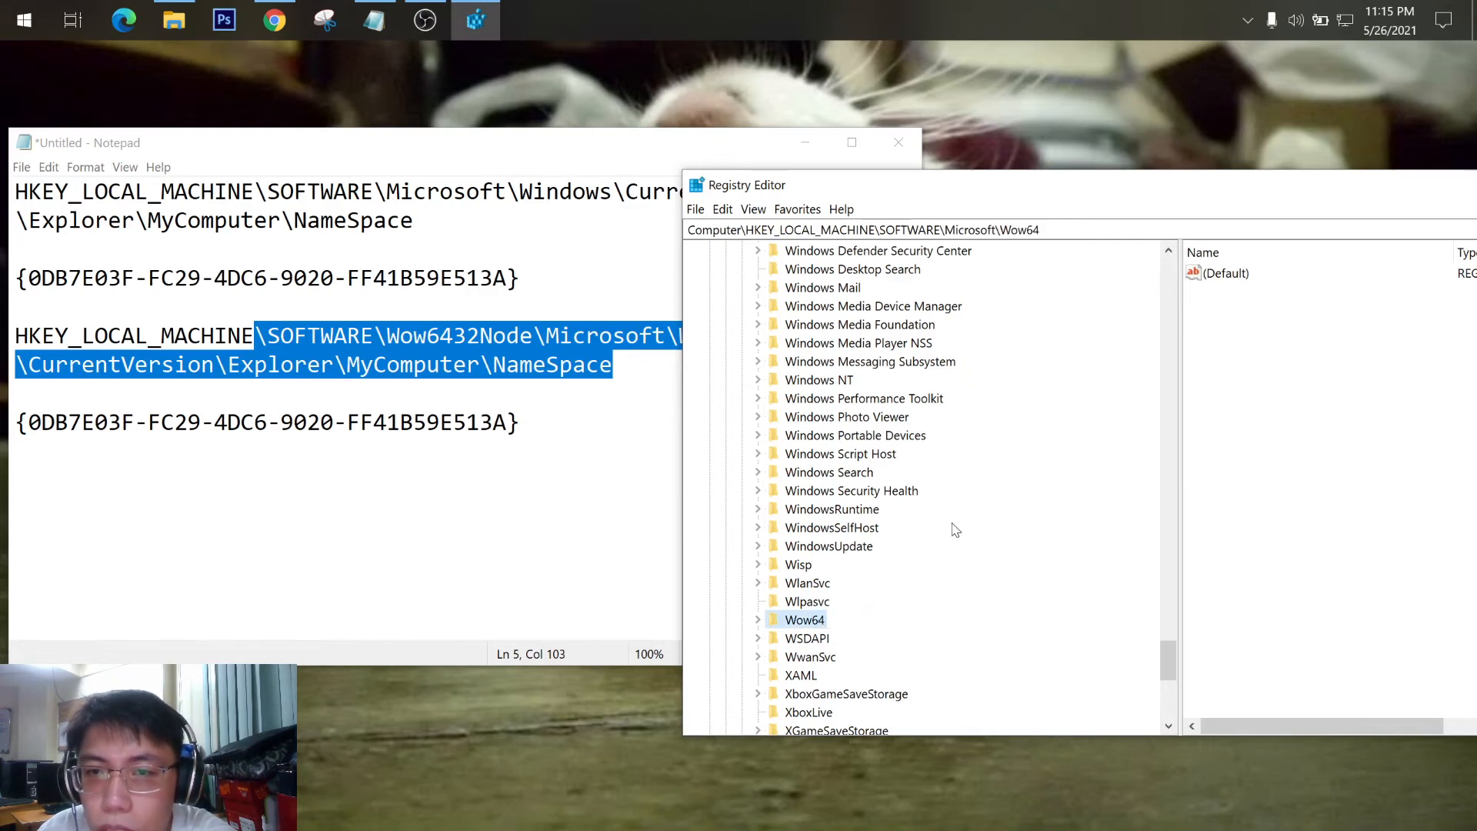
# Collapse the Microsoft key under SOFTWARE to shorten the list of keys.
pyautogui.scroll(2, 954, 530)
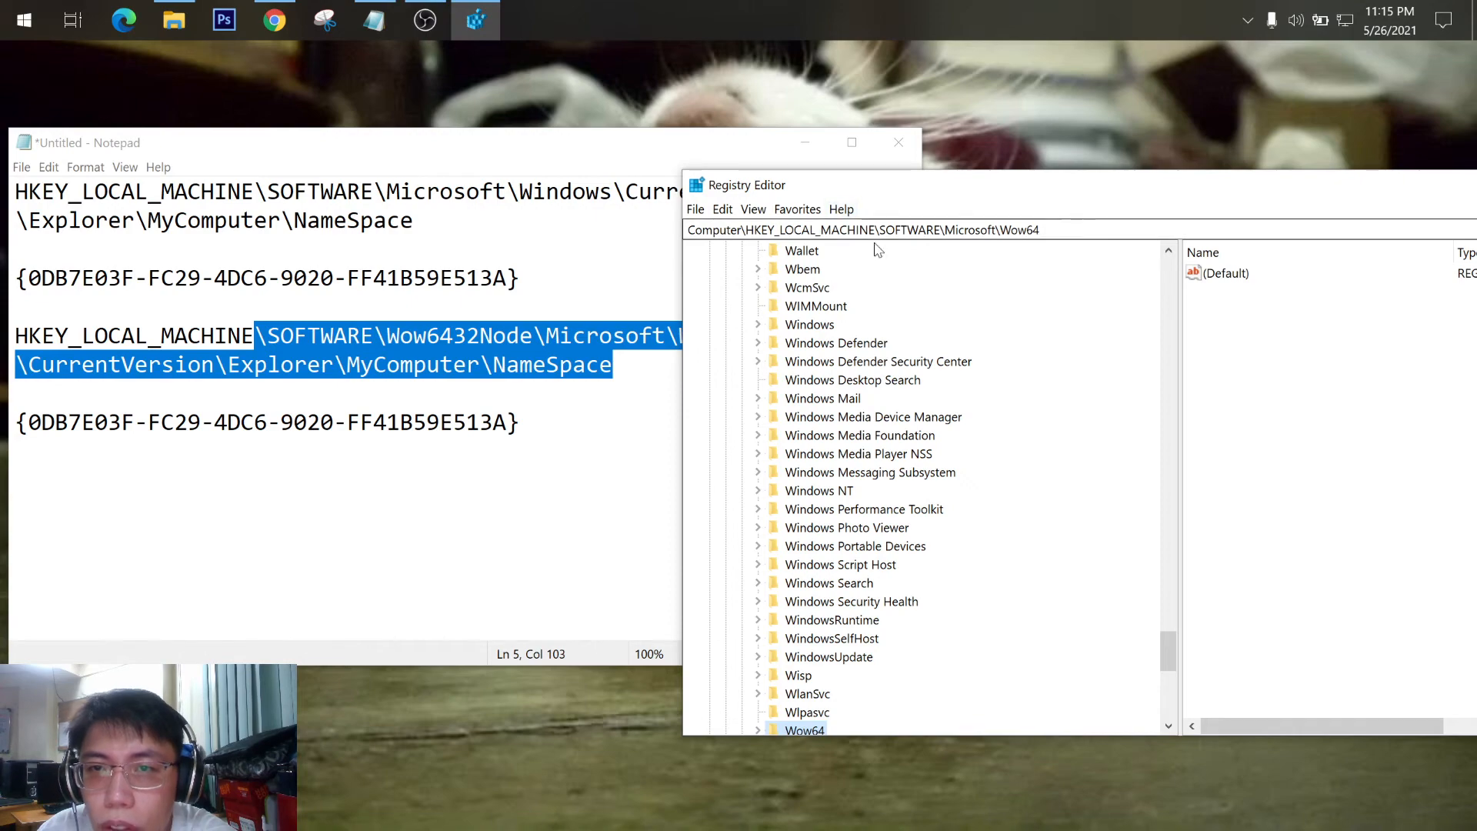
pyautogui.scroll(6, 985, 306)
pyautogui.scroll(20, 985, 306)
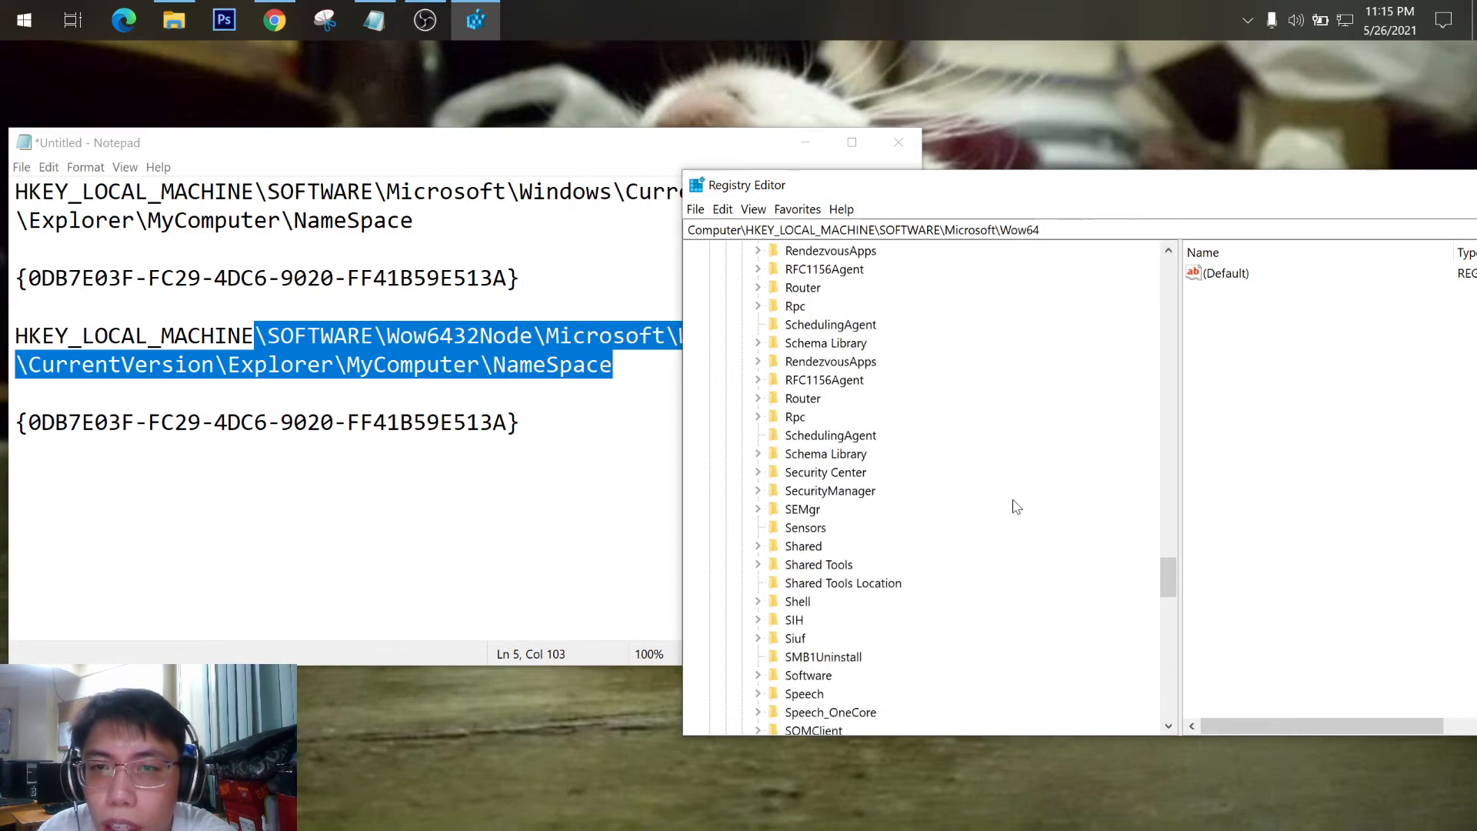
pyautogui.scroll(20, 1002, 424)
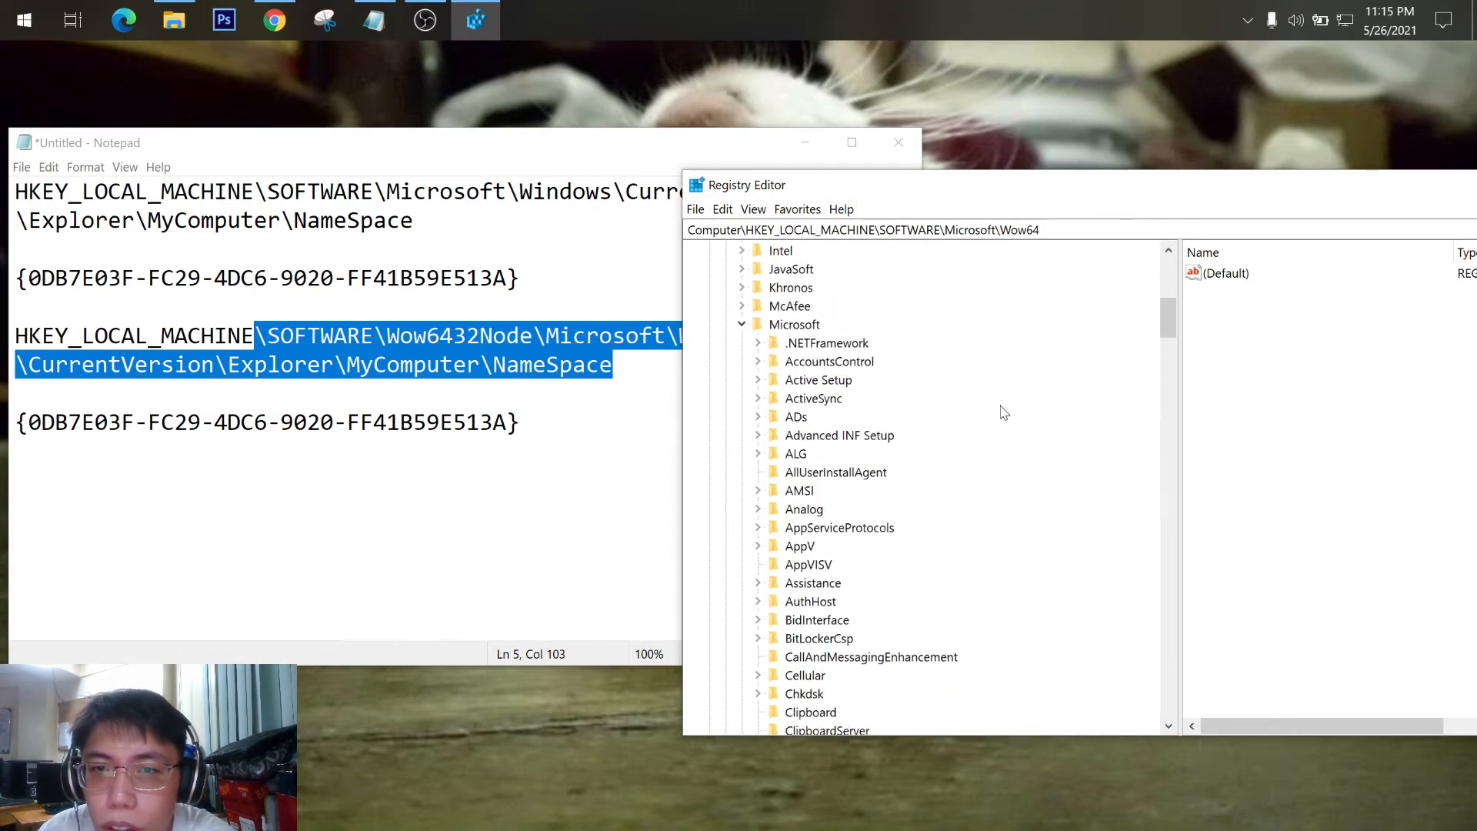
pyautogui.scroll(-5, 1002, 426)
pyautogui.click(743, 475)
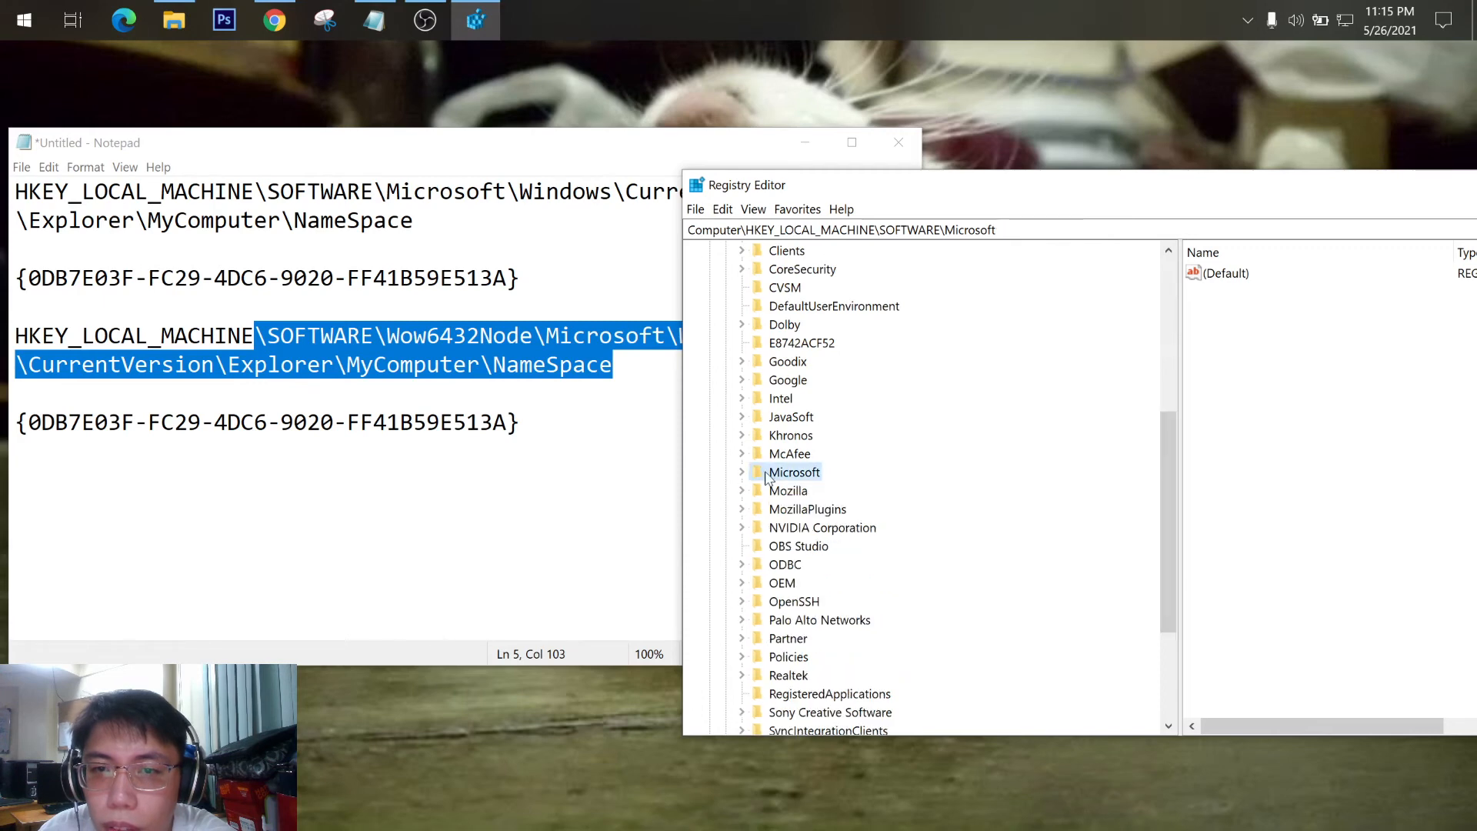
# Find the WOW6432Node key under SOFTWARE and expand it.
pyautogui.scroll(-4, 844, 494)
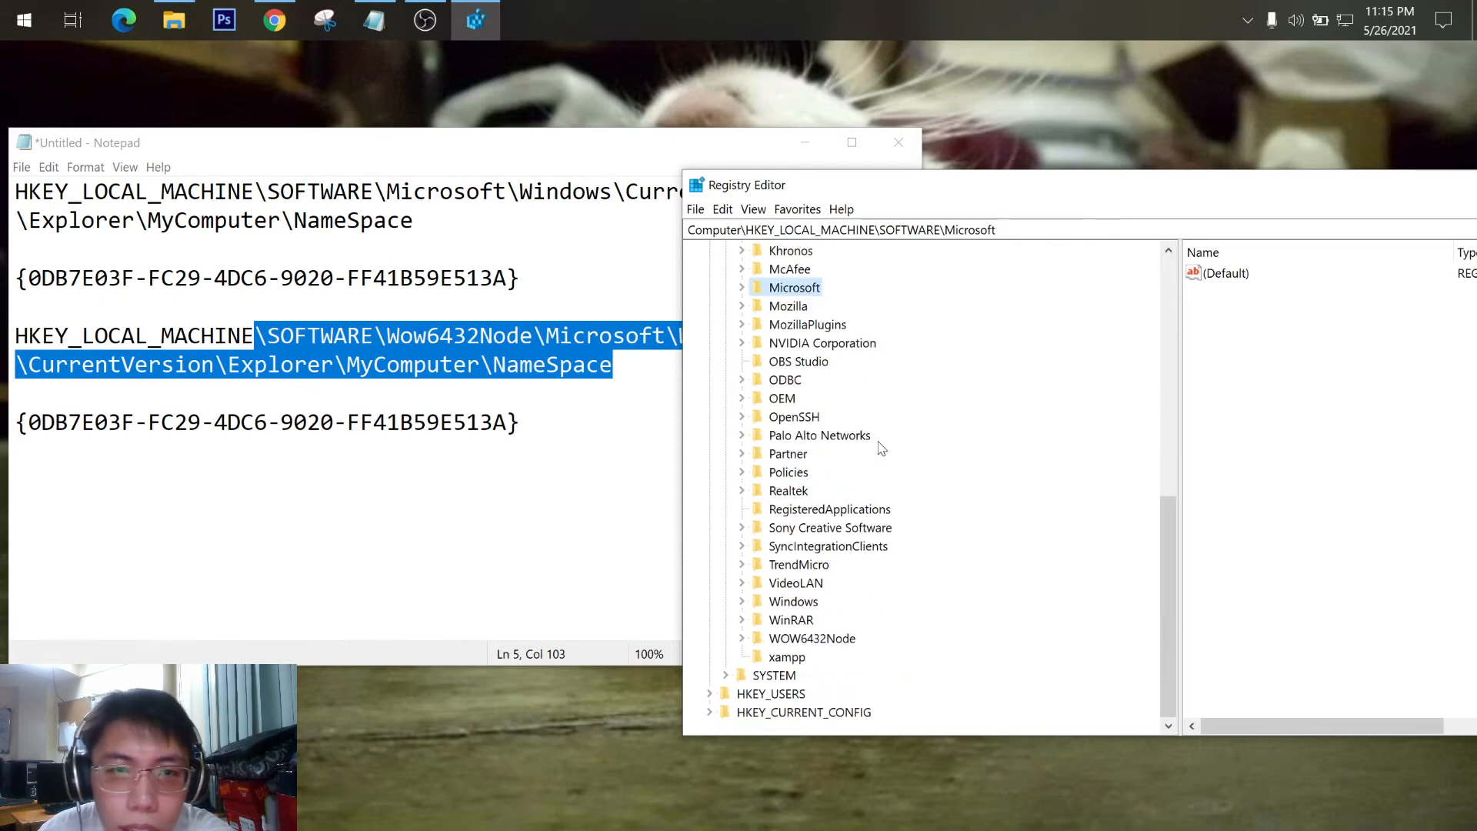
pyautogui.scroll(10, 846, 431)
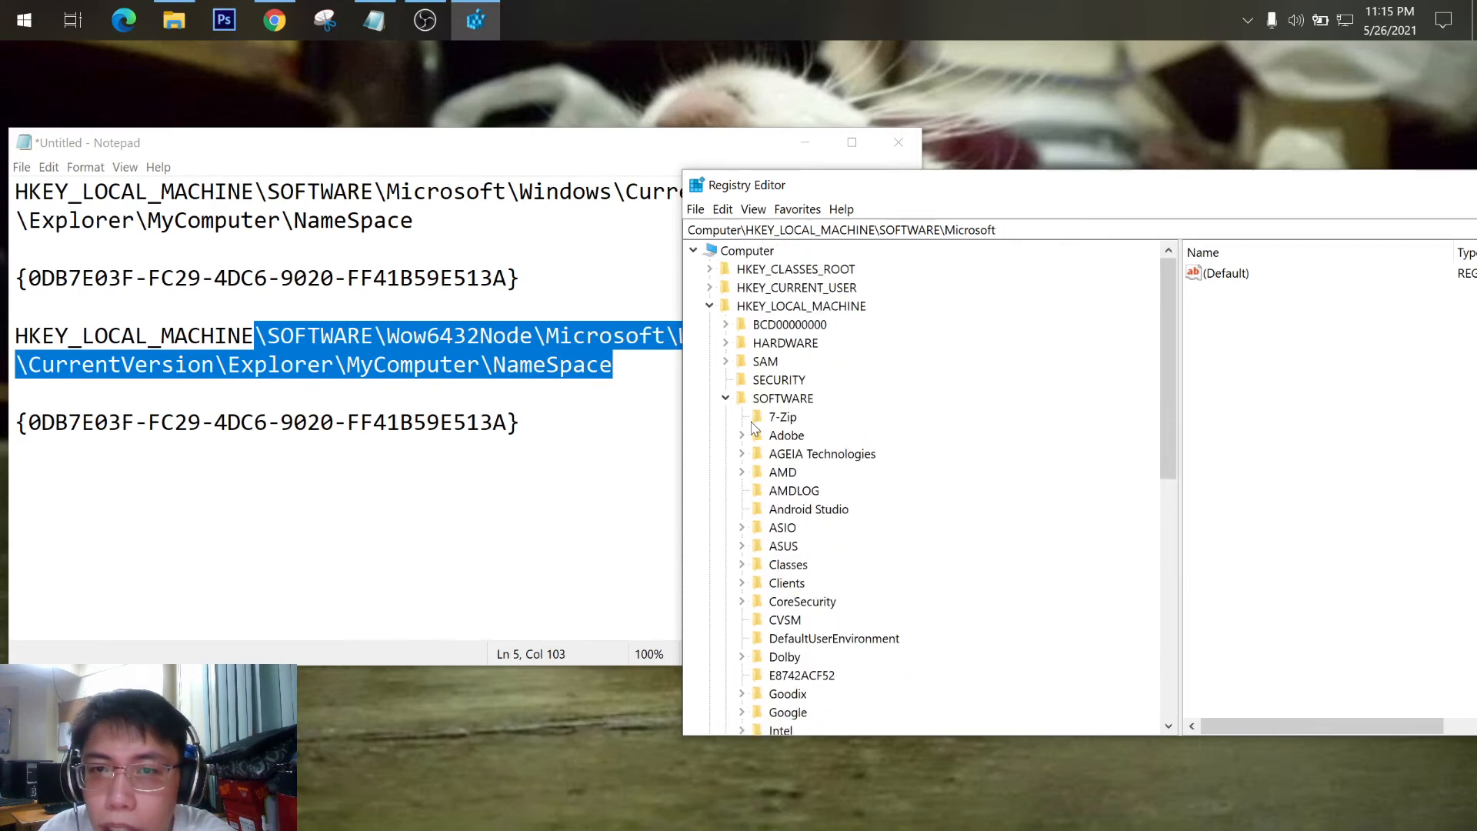
pyautogui.scroll(-9, 773, 459)
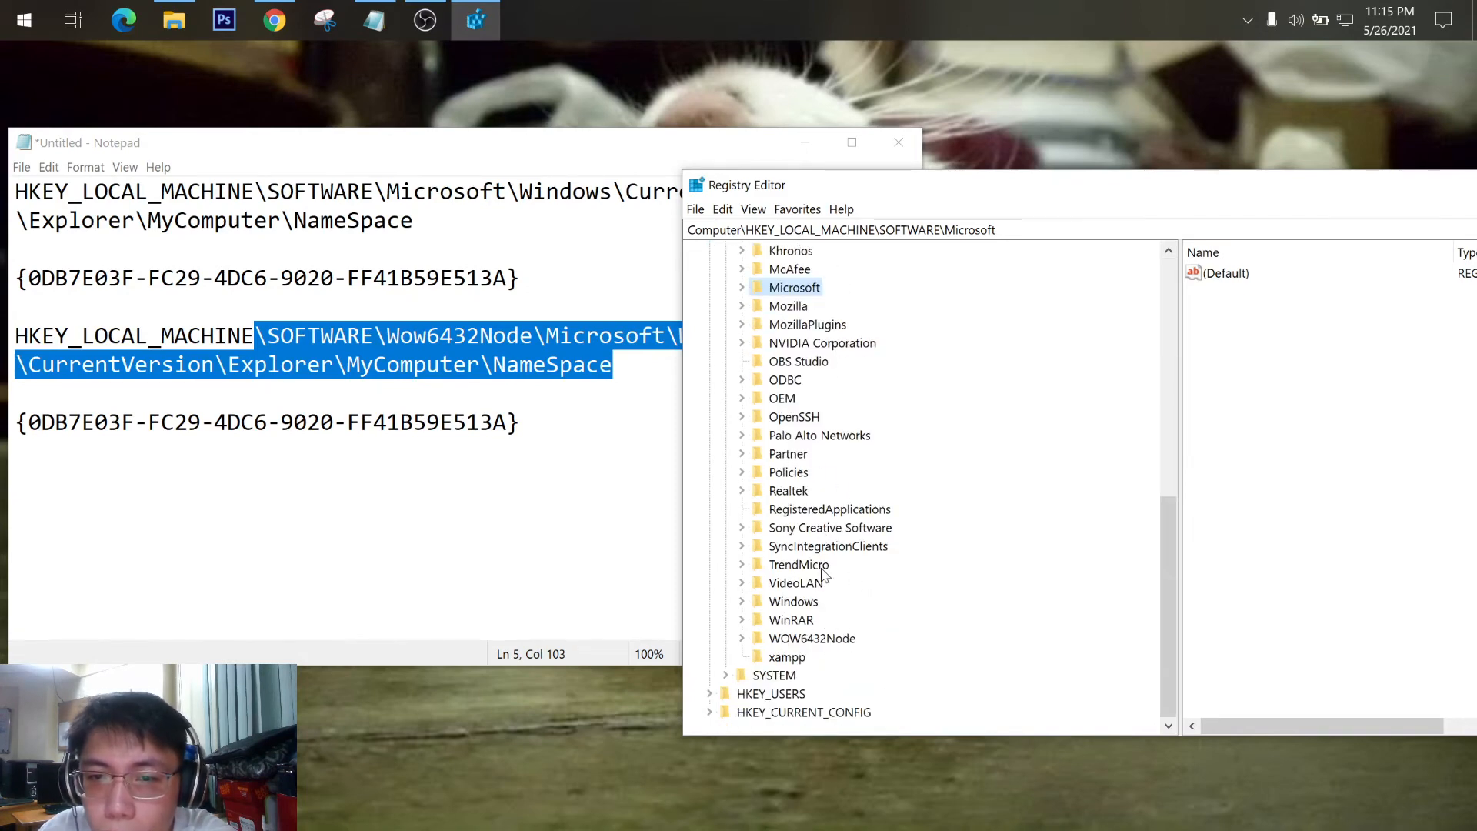
pyautogui.click(820, 642)
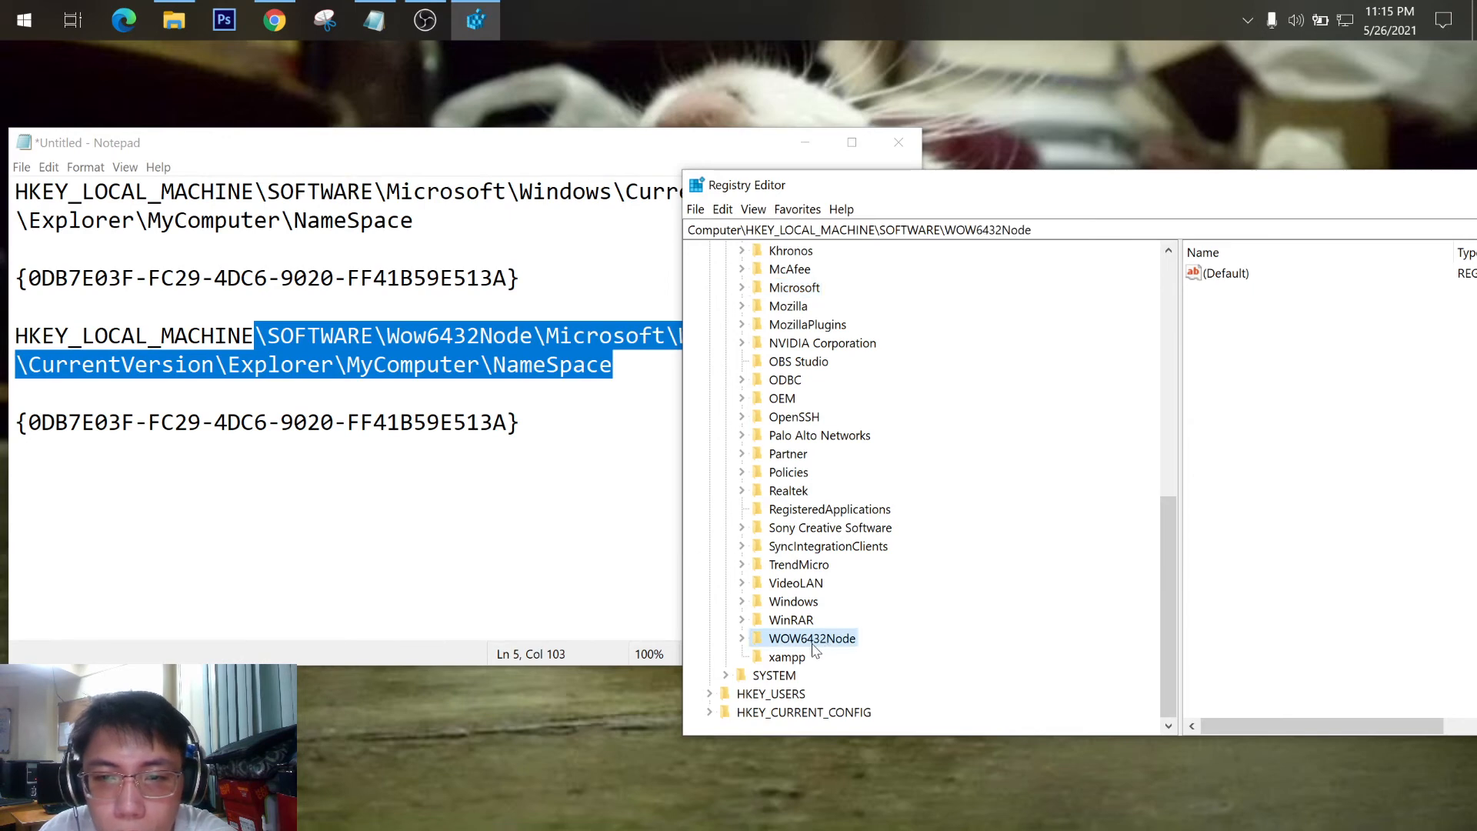
pyautogui.click(742, 639)
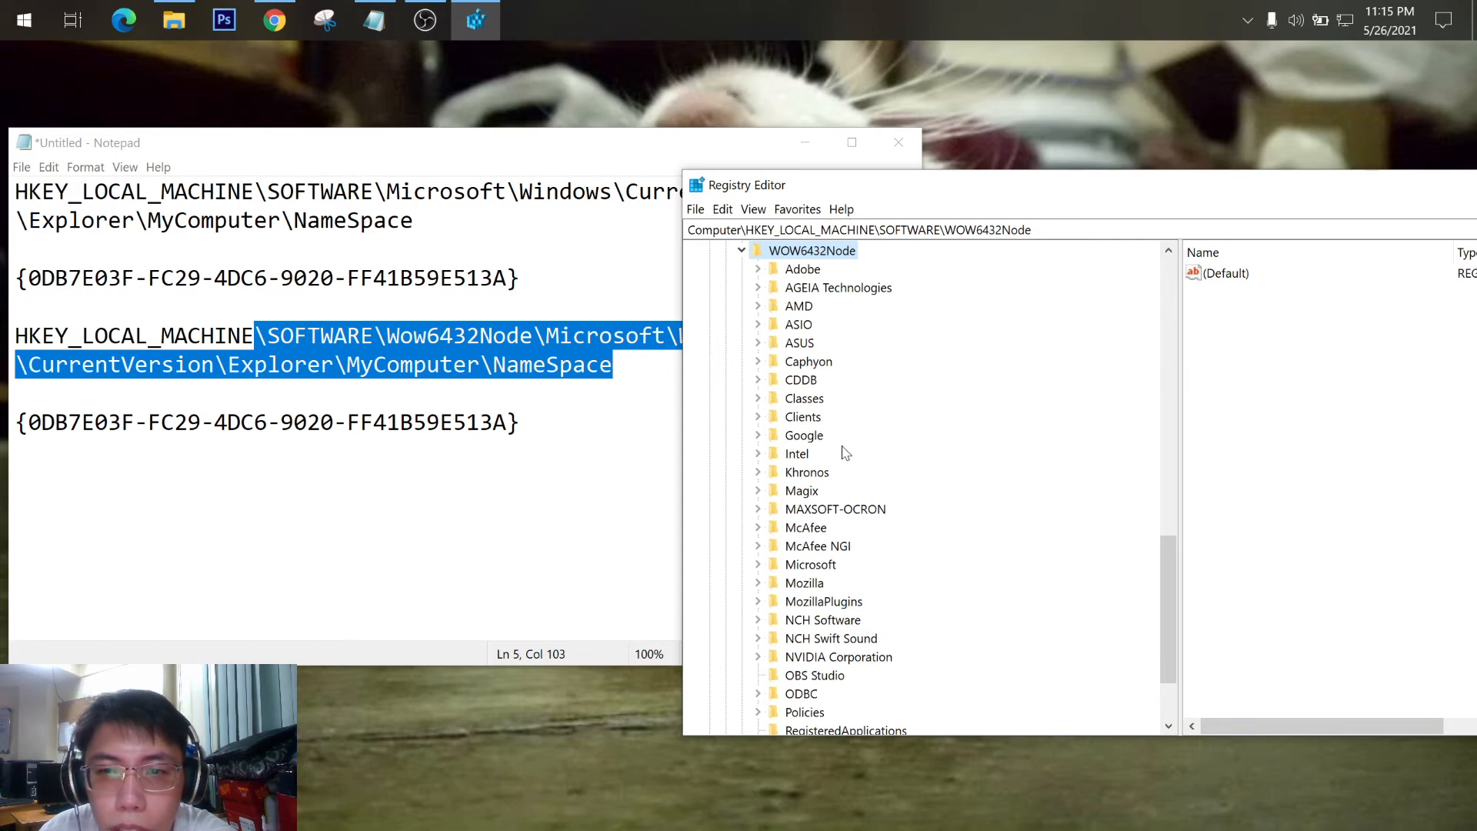
# Expand the Microsoft key under WOW6432Node and shift the Registry Editor window slightly.
pyautogui.scroll(-2, 844, 453)
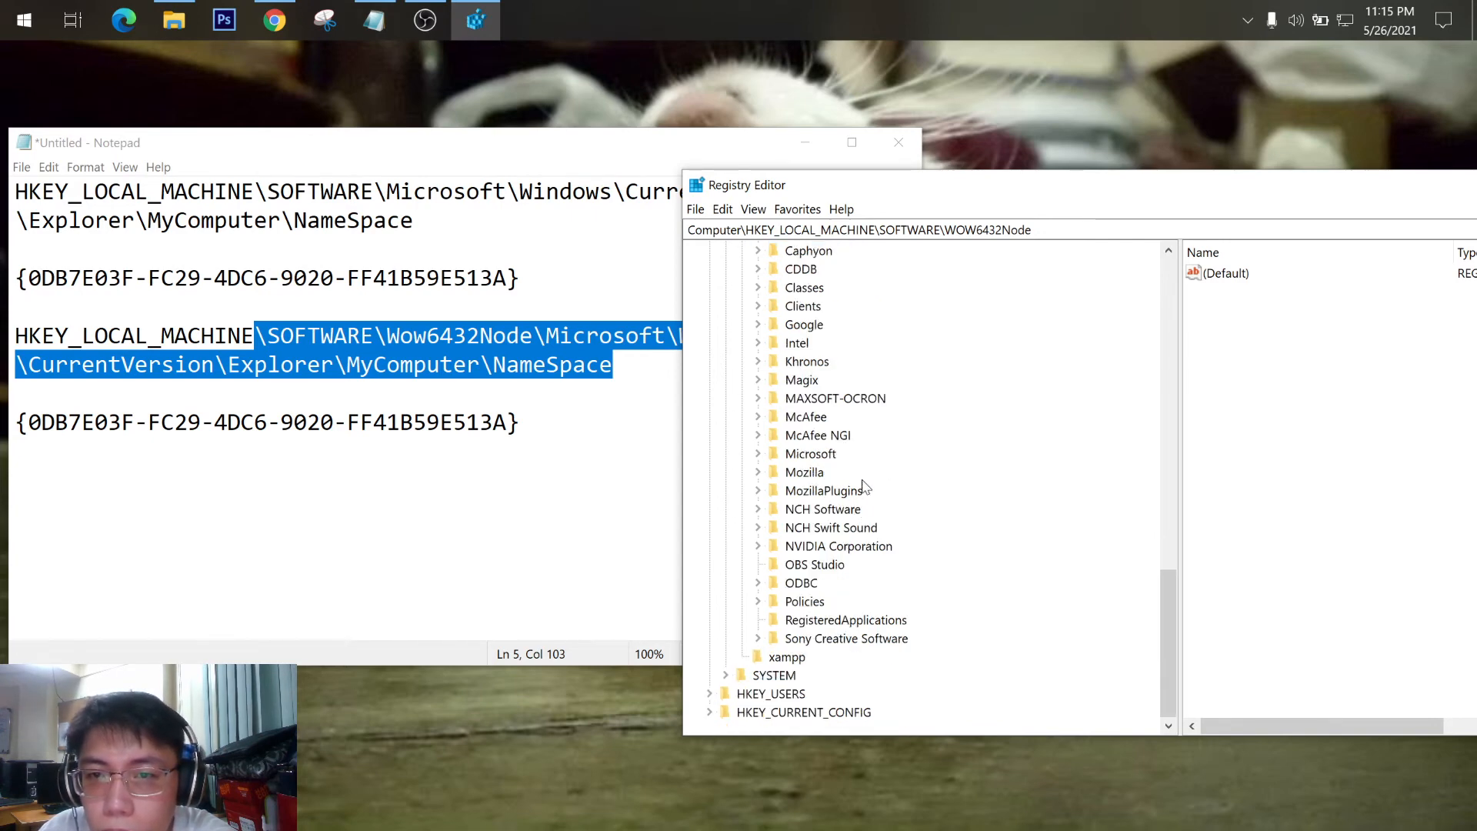
pyautogui.click(764, 460)
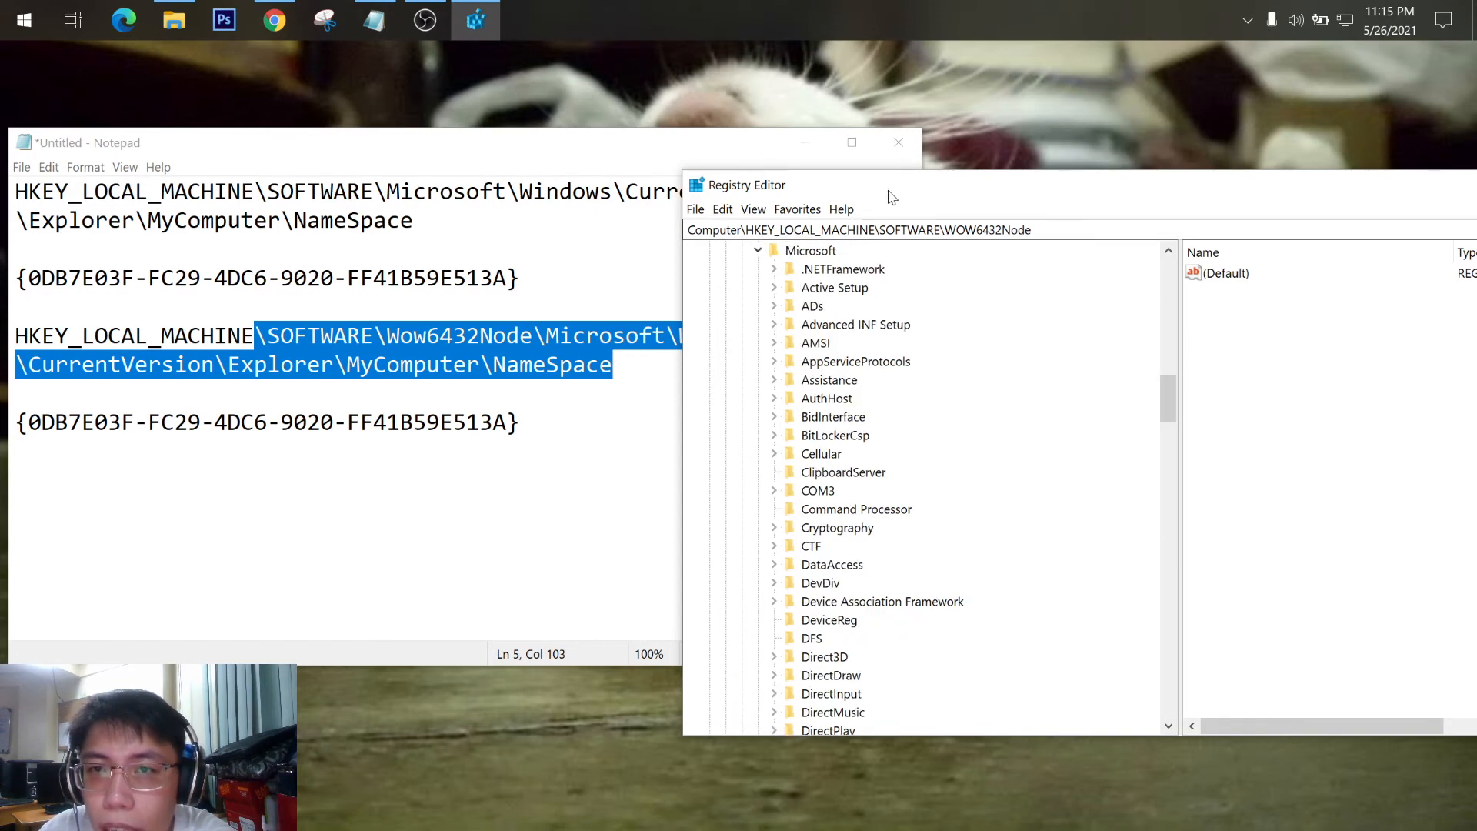
pyautogui.moveTo(889, 195)
pyautogui.mouseDown()
pyautogui.moveTo(1032, 206)
pyautogui.moveTo(891, 190)
pyautogui.mouseUp()
# Expand the Windows key under WOW6432Node\Microsoft and its CurrentVersion subkey.
pyautogui.scroll(-15, 885, 531)
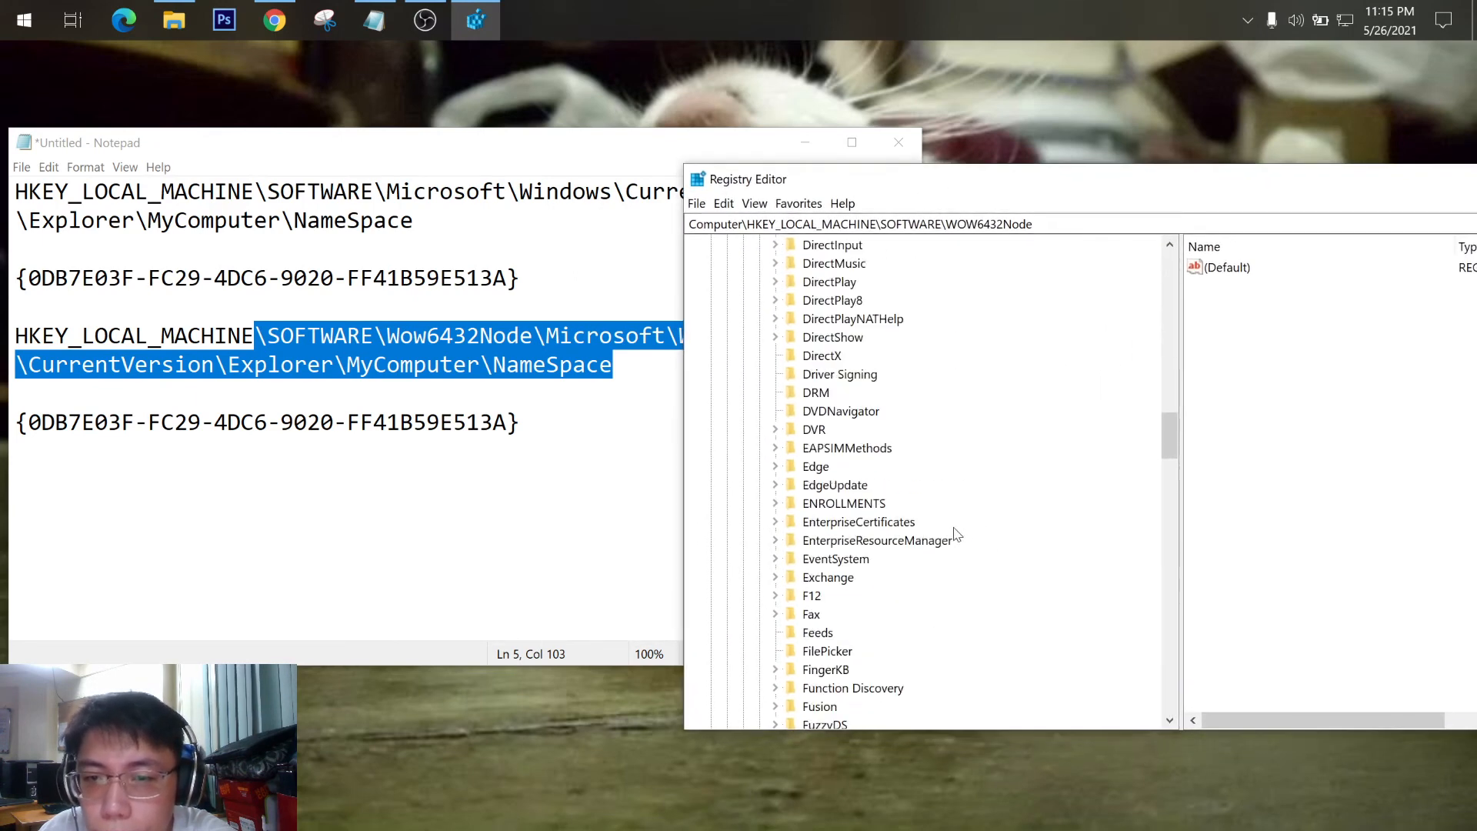
pyautogui.scroll(-20, 885, 536)
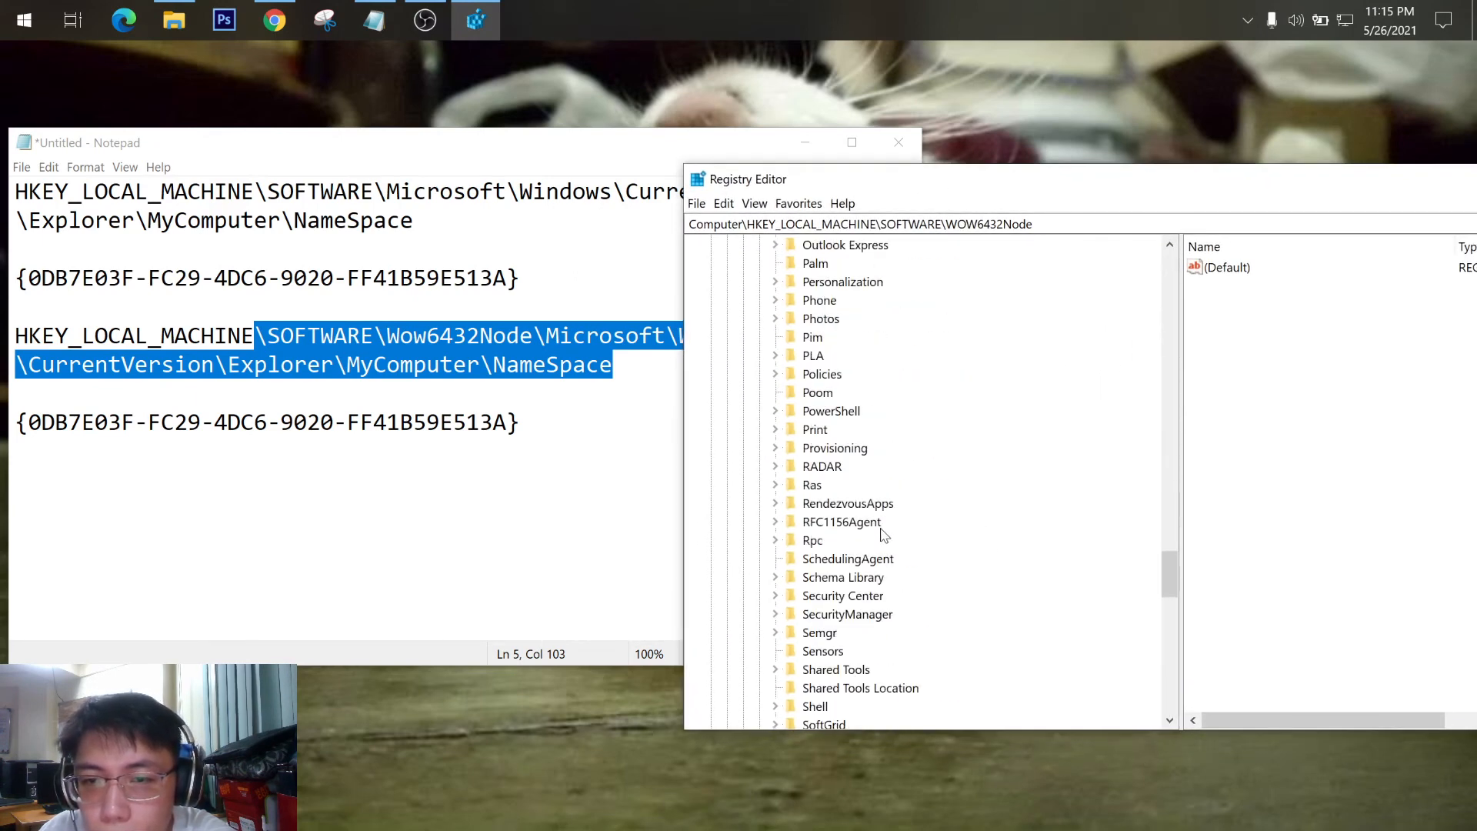
pyautogui.scroll(-4, 875, 536)
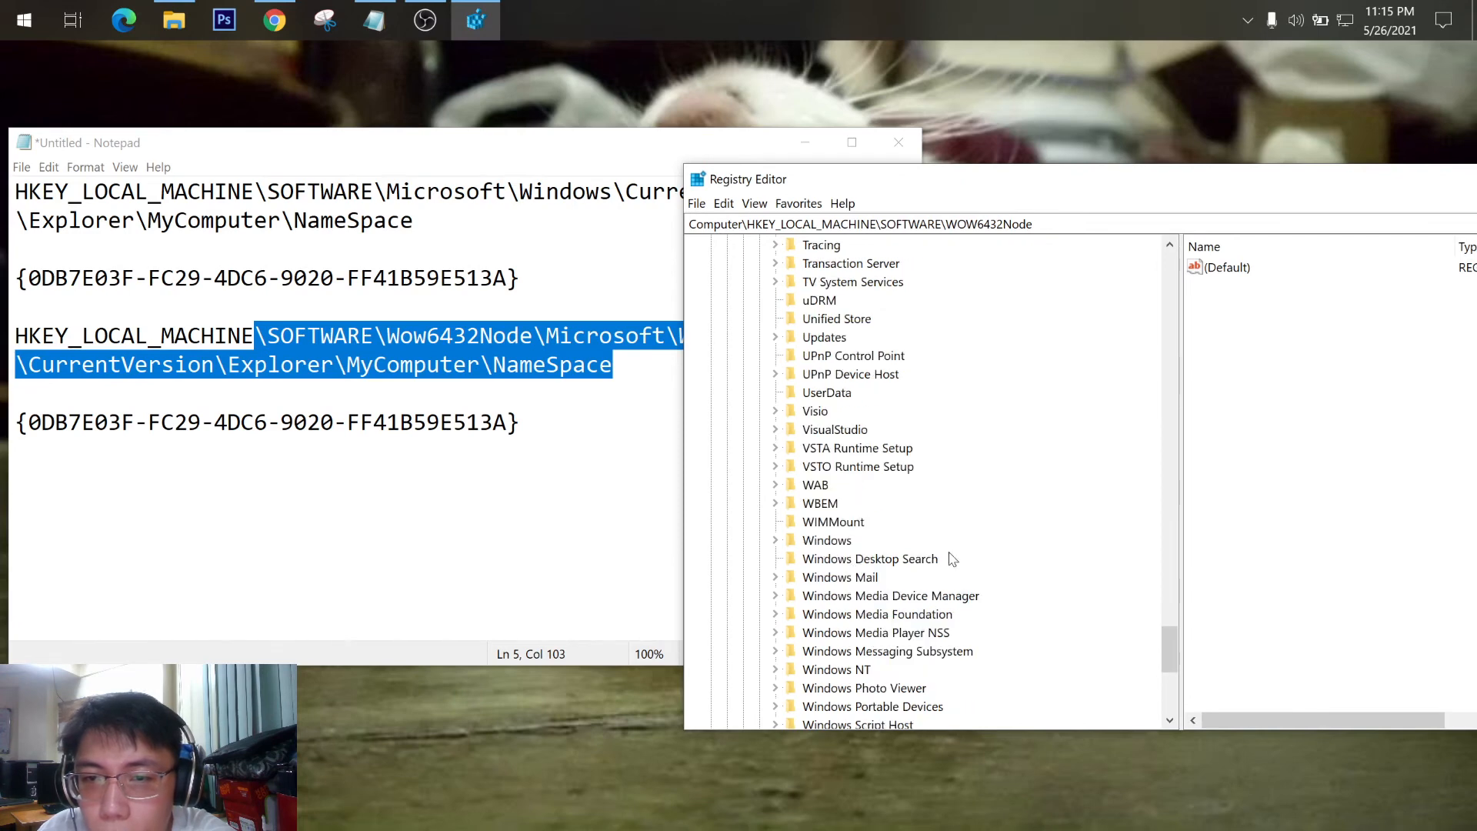
pyautogui.click(776, 540)
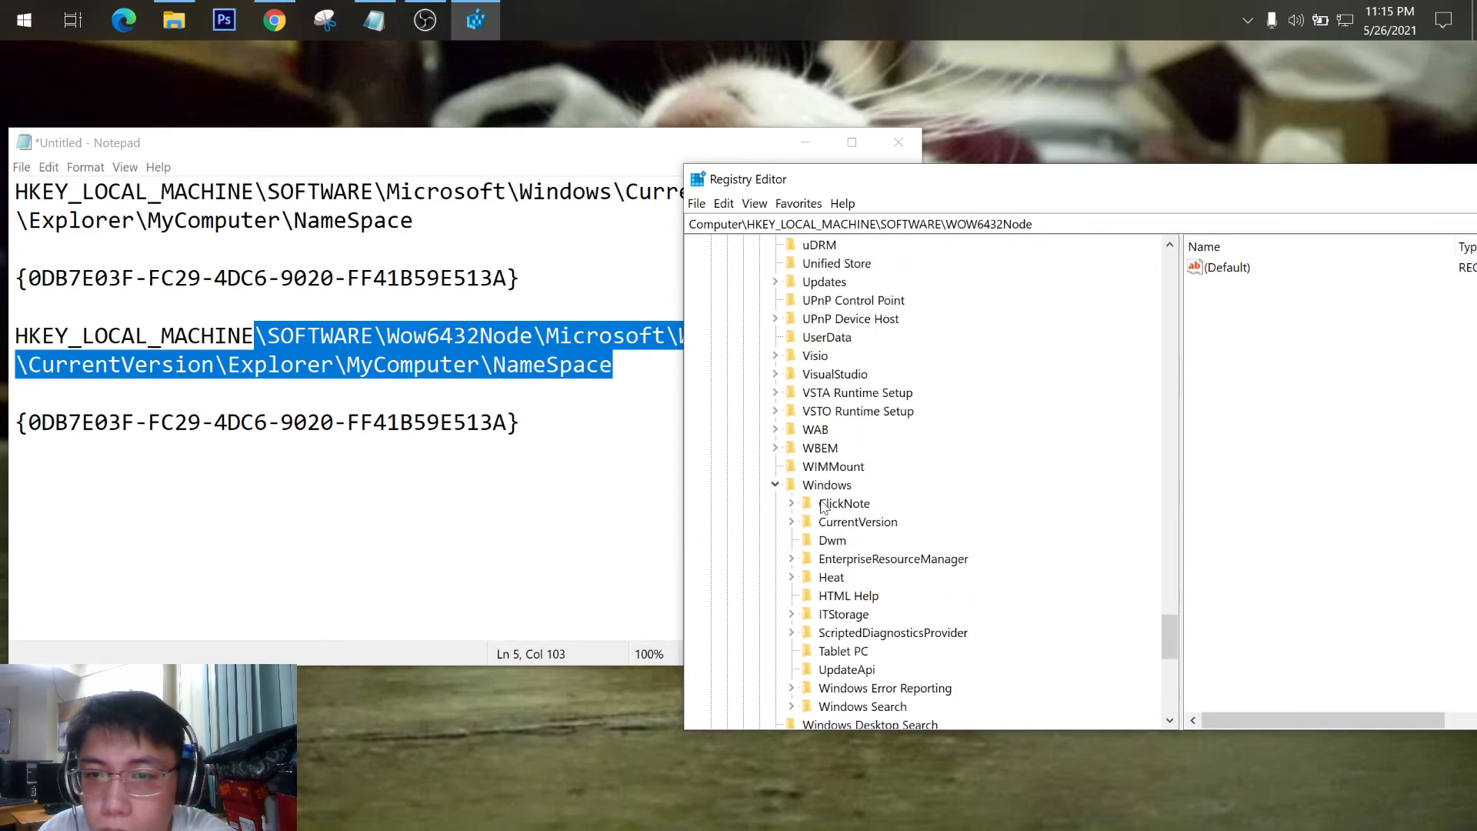
pyautogui.click(791, 523)
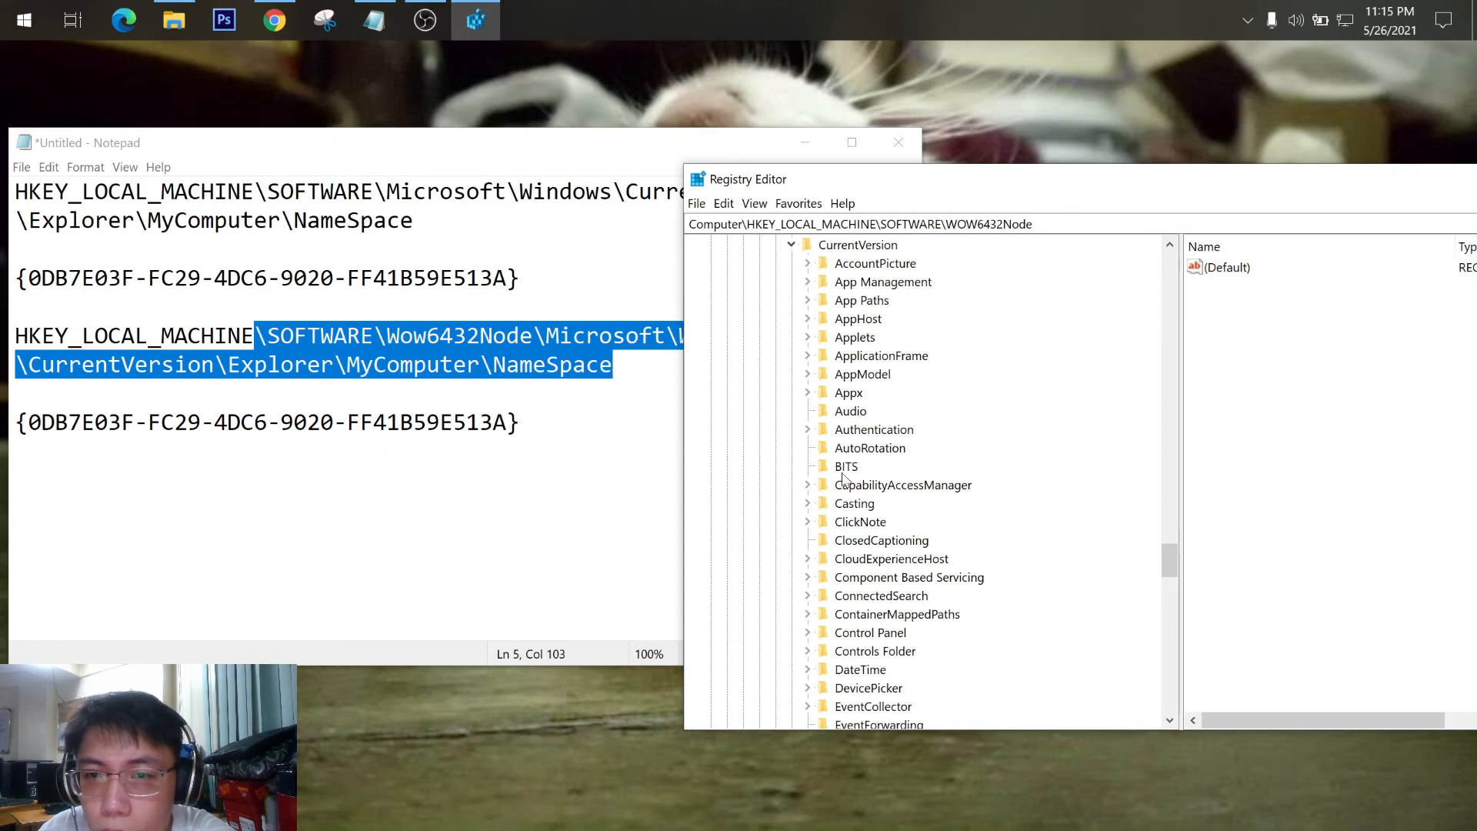
# Expand the Explorer key under WOW6432Node's CurrentVersion and its MyComputer subkey.
pyautogui.scroll(-4, 844, 545)
pyautogui.click(809, 523)
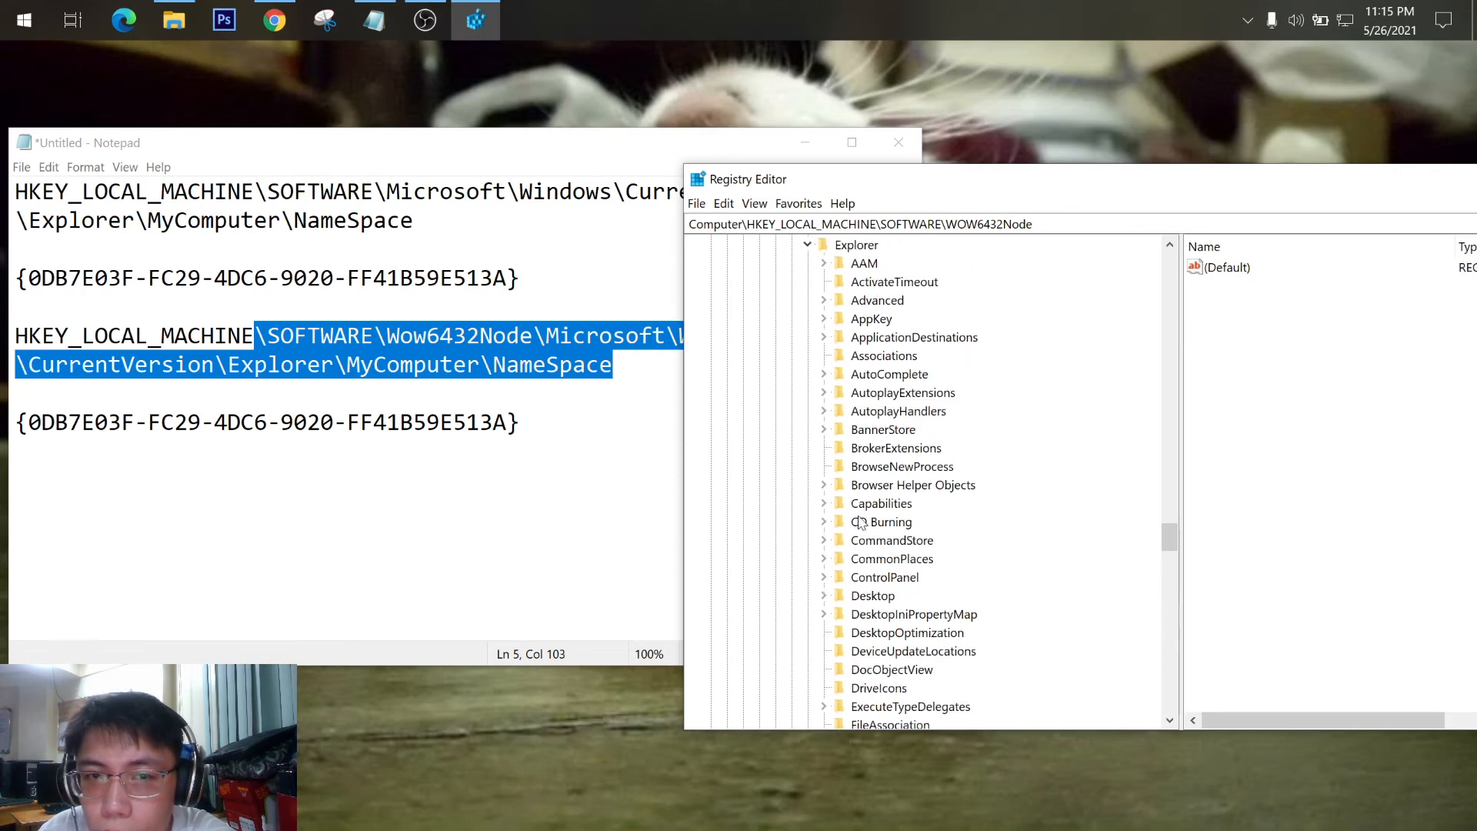
pyautogui.scroll(-2, 893, 521)
pyautogui.scroll(-2, 892, 521)
pyautogui.scroll(-4, 892, 520)
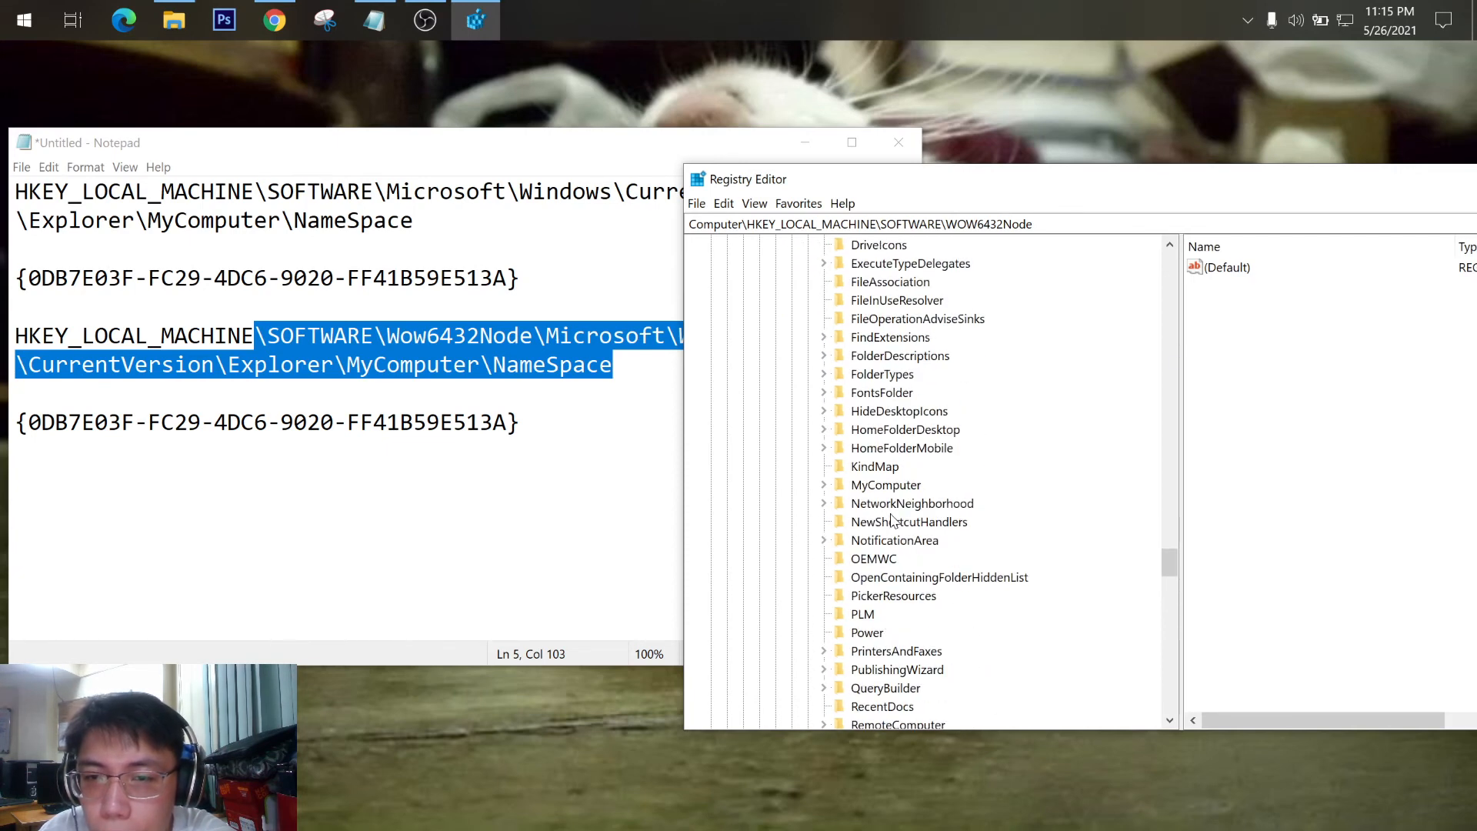
pyautogui.click(824, 485)
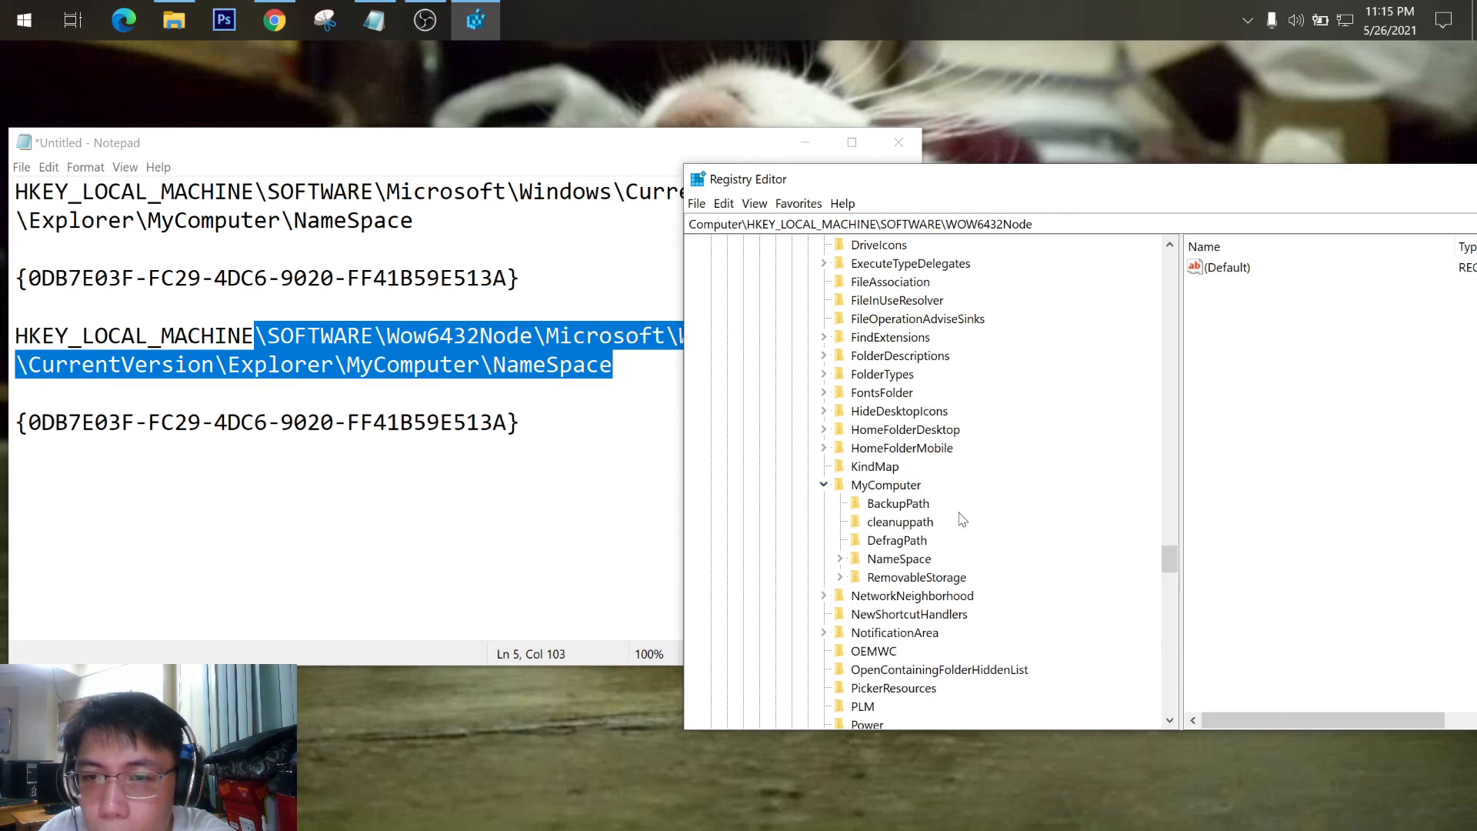
# Expand NameSpace under WOW6432Node's MyComputer key and select its {0DB7E03F-FC29-4DC6-9020-FF41B59E513A} subkey.
pyautogui.click(840, 559)
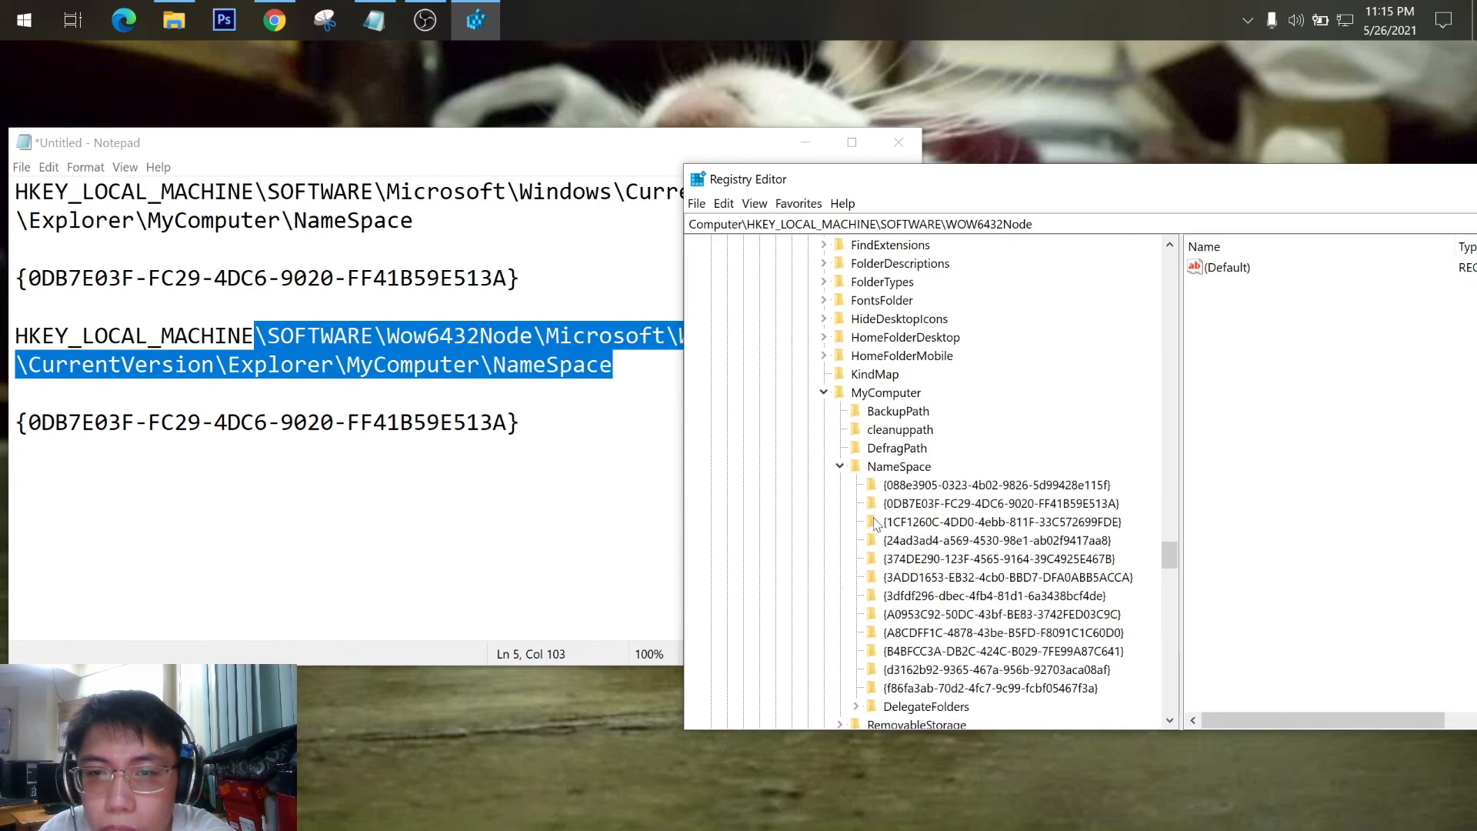
pyautogui.click(1013, 505)
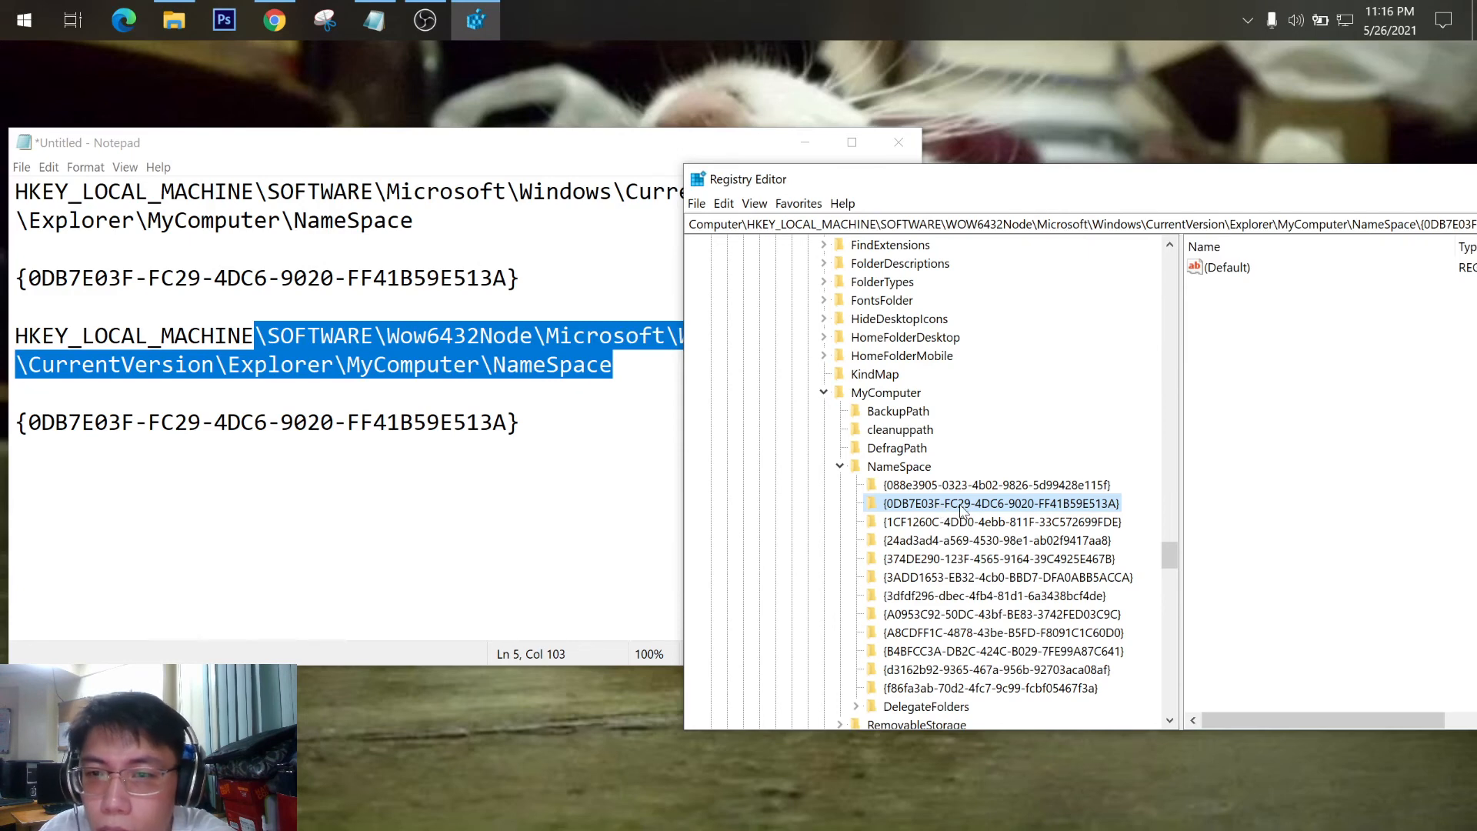
# Delete the {0DB7E03F-FC29-4DC6-9020-FF41B59E513A} subkey from NameSpace under WOW6432Node's MyComputer key.
pyautogui.rightClick(986, 501)
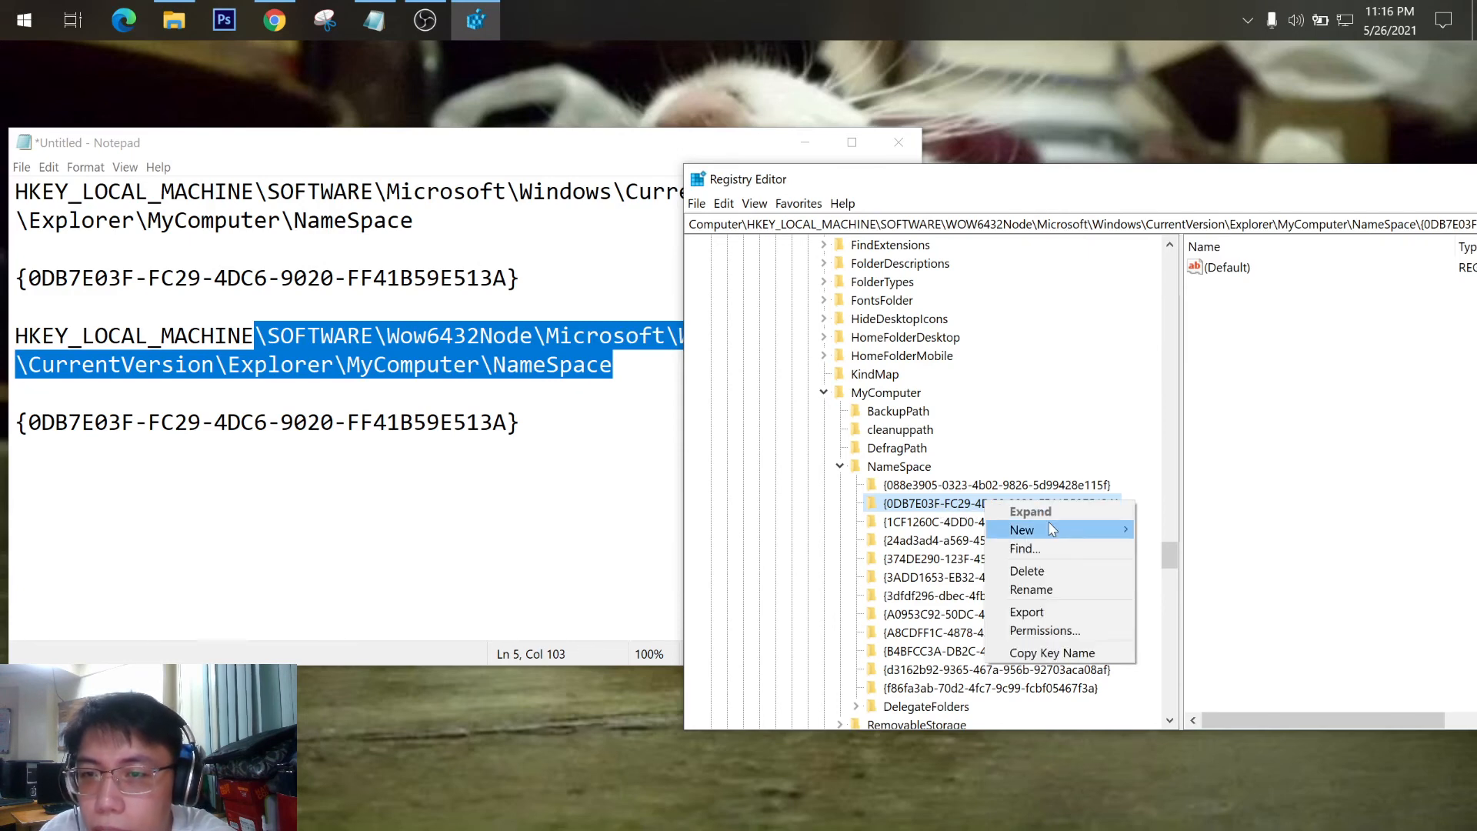
pyautogui.click(1054, 570)
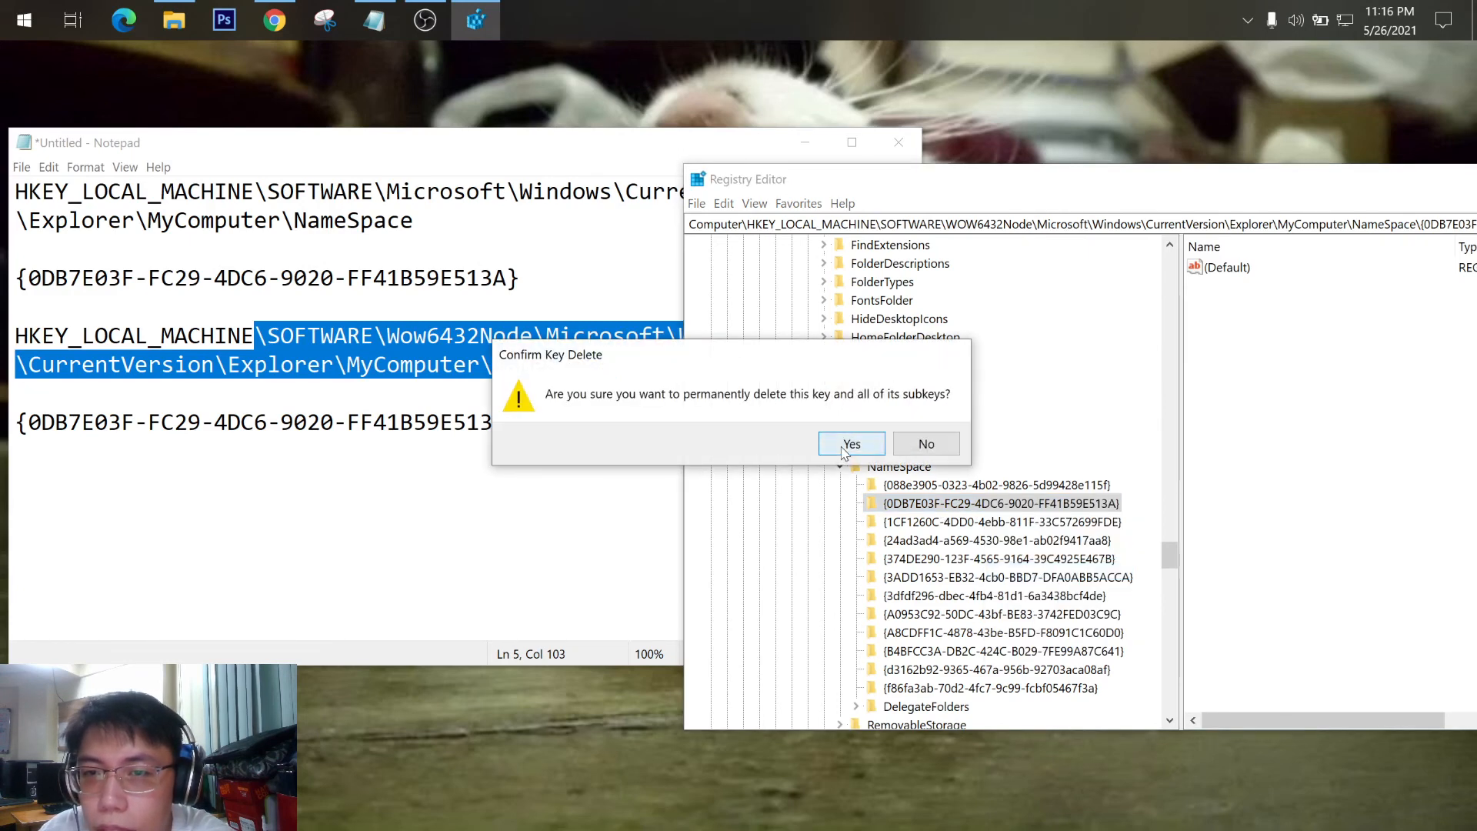
pyautogui.click(850, 446)
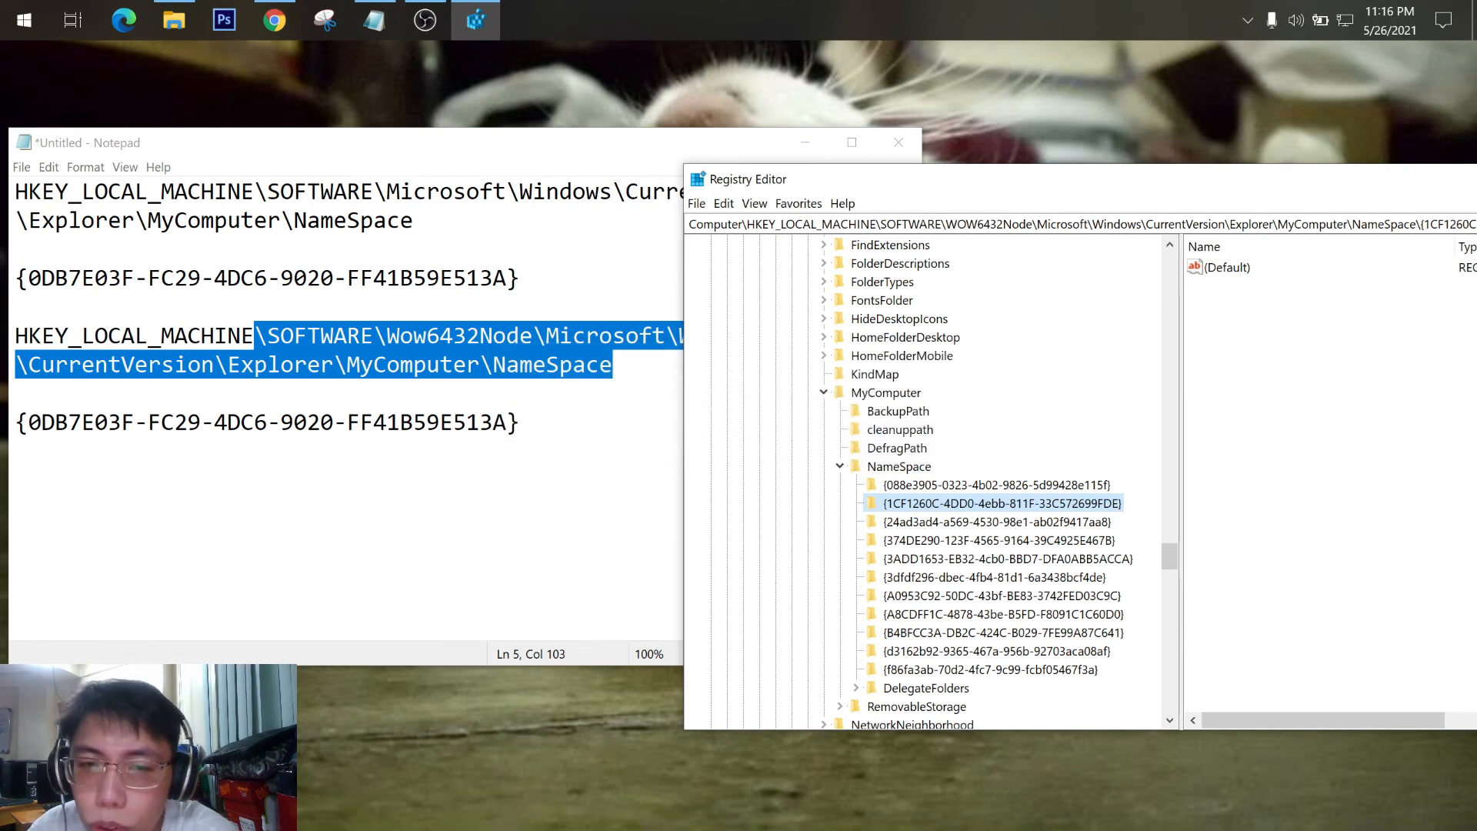
# Open This PC in a File Explorer window and check its folder list for 3D Objects.
pyautogui.click(510, 483)
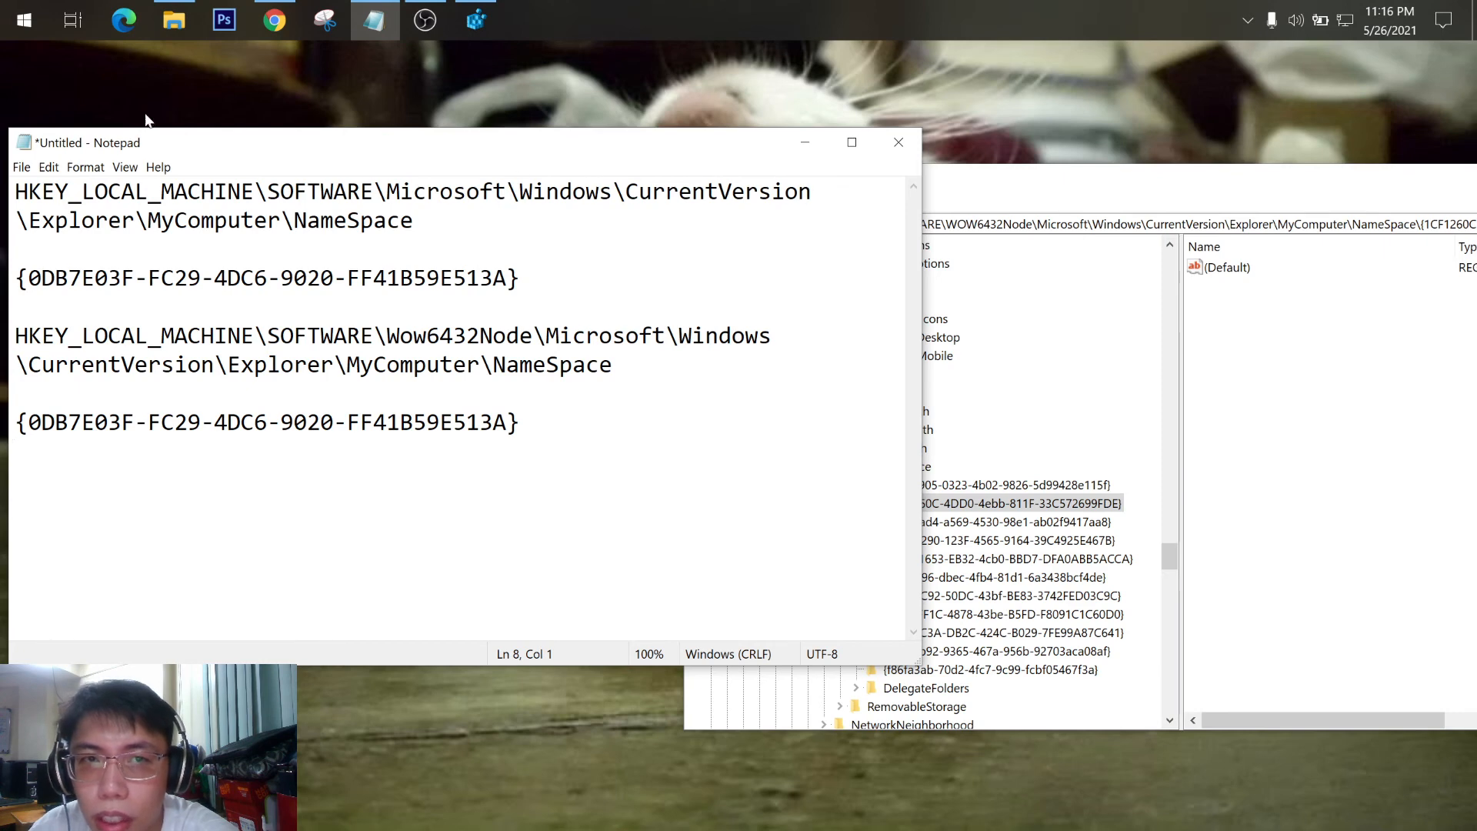
pyautogui.rightClick(174, 20)
pyautogui.click(171, 125)
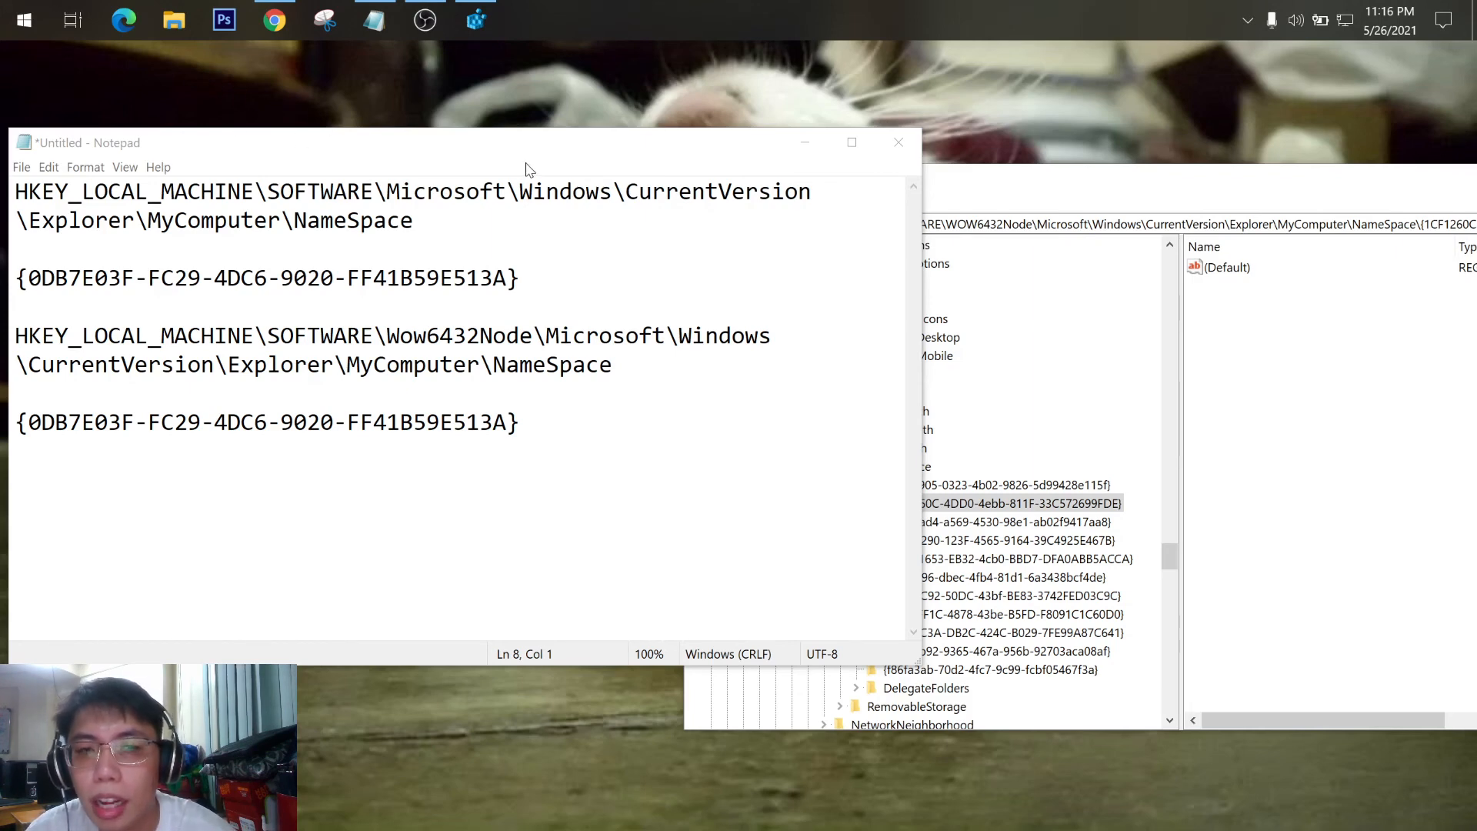
pyautogui.press('super+e')
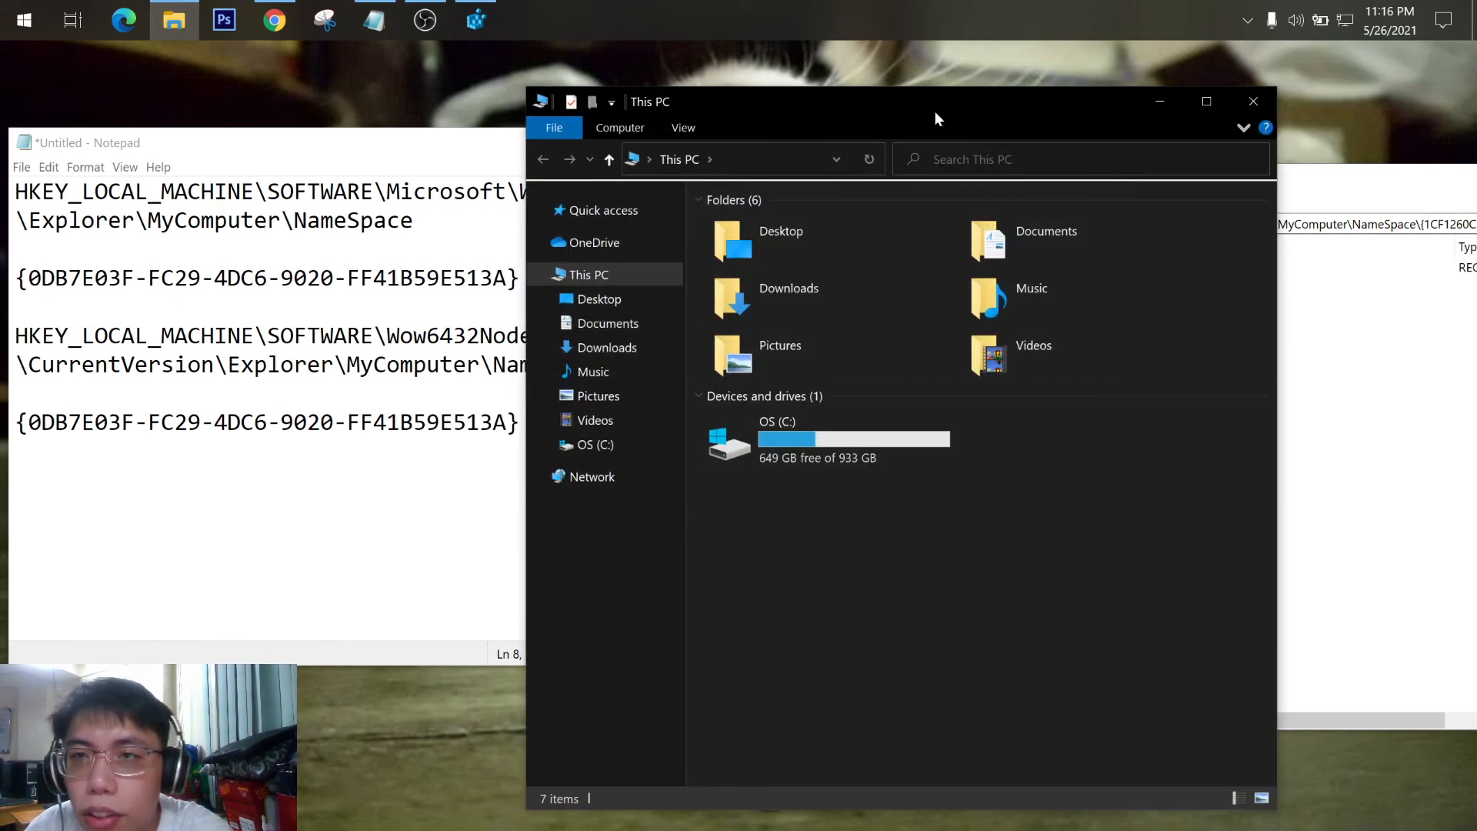
pyautogui.moveTo(935, 110); pyautogui.dragTo(772, 144)
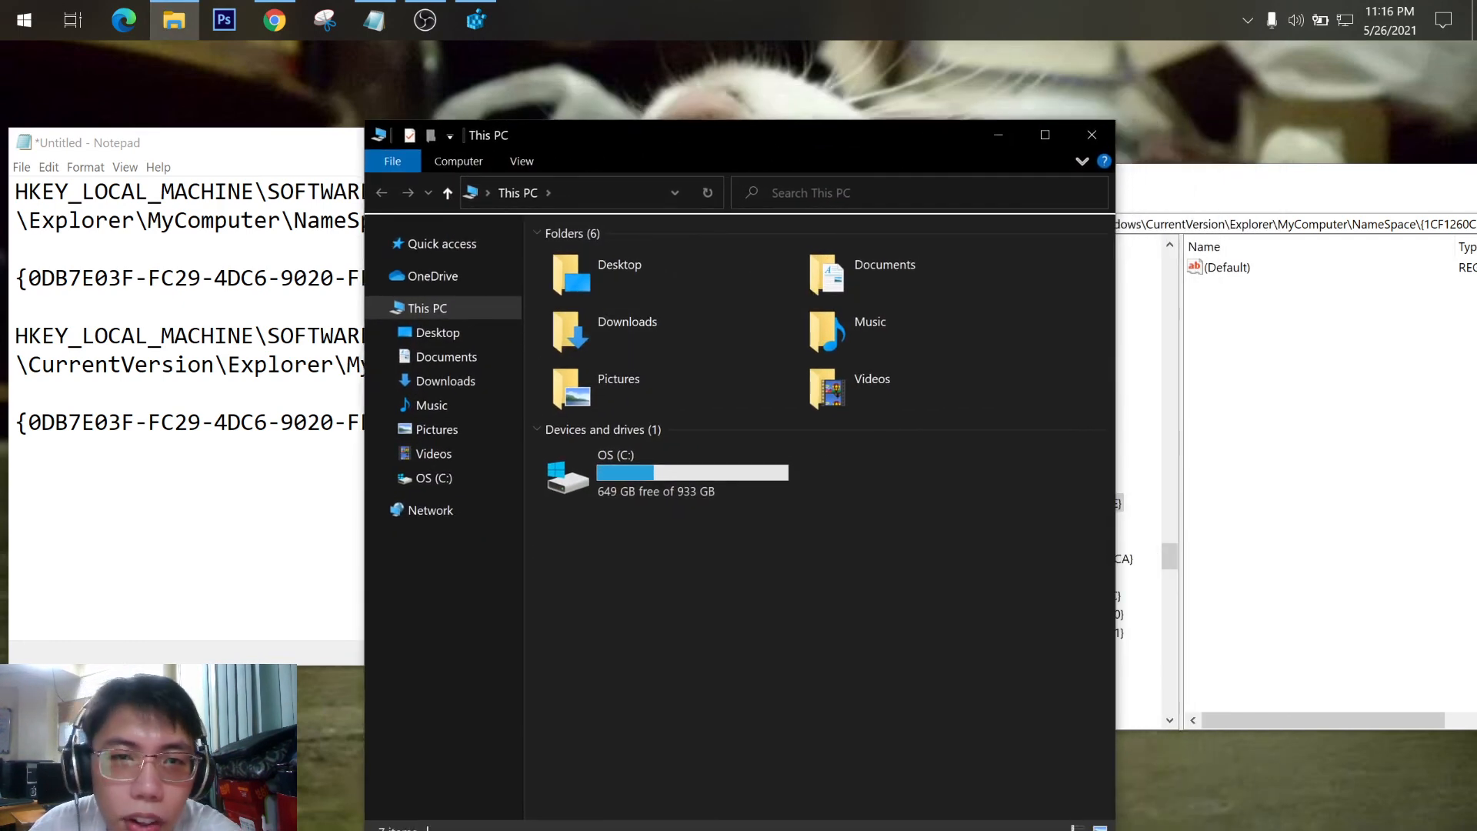
# Minimize the Notepad window and close Registry Editor, leaving the This PC window in clear view.
pyautogui.hotkey('alt', 'Tab')
pyautogui.click(806, 144)
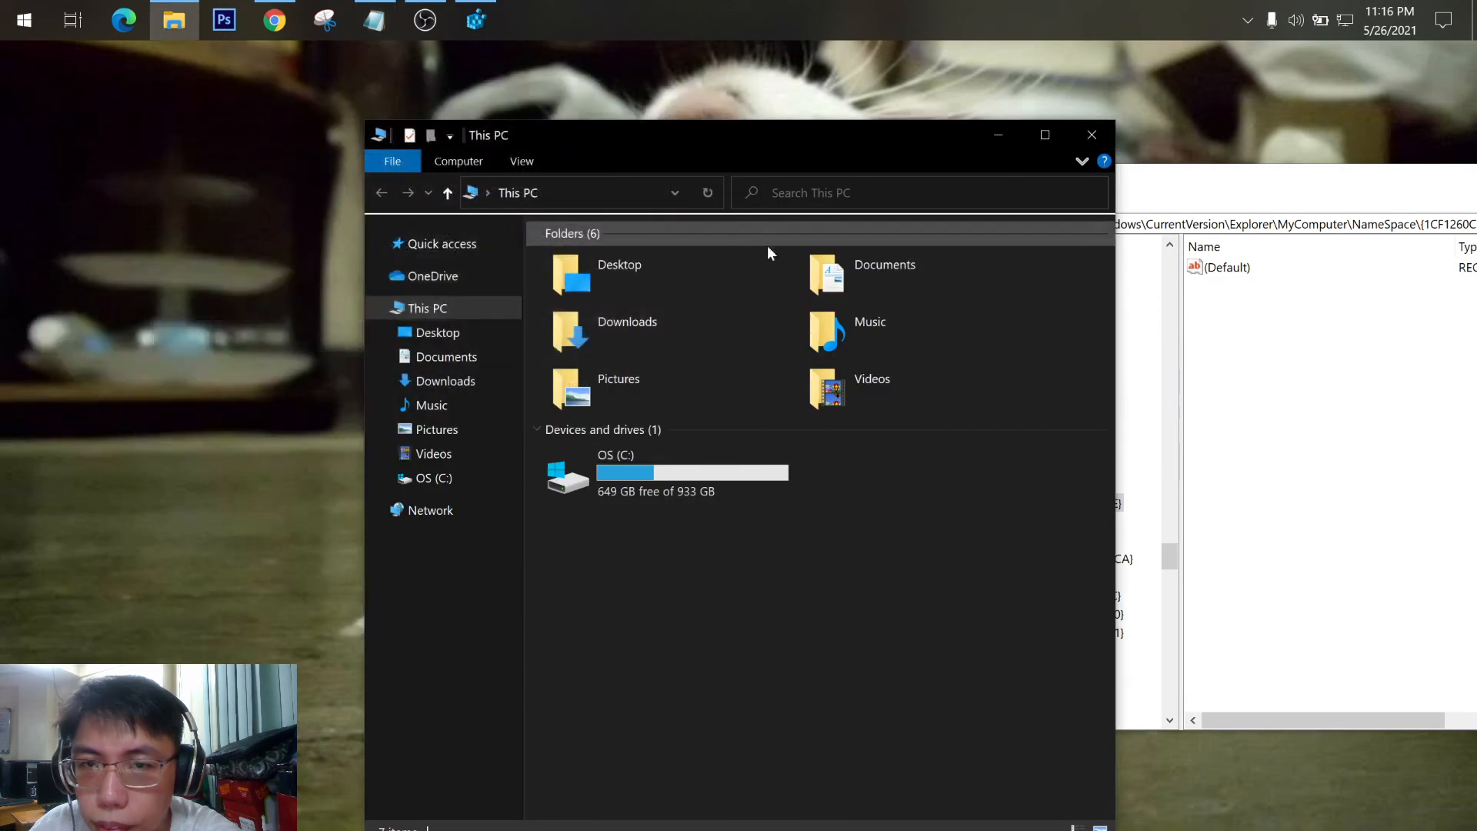
pyautogui.moveTo(1322, 183); pyautogui.dragTo(992, 225)
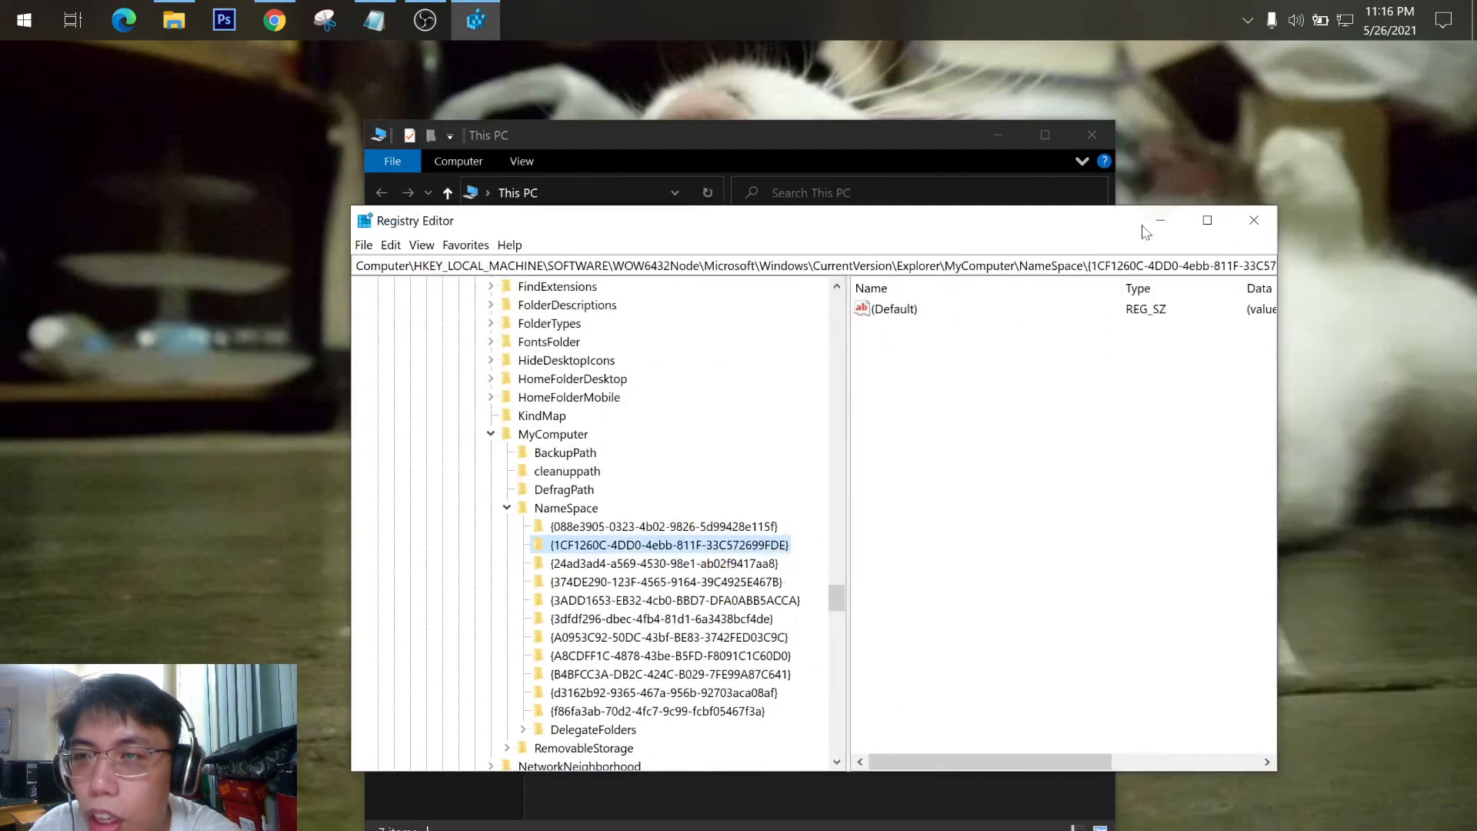
pyautogui.click(1255, 220)
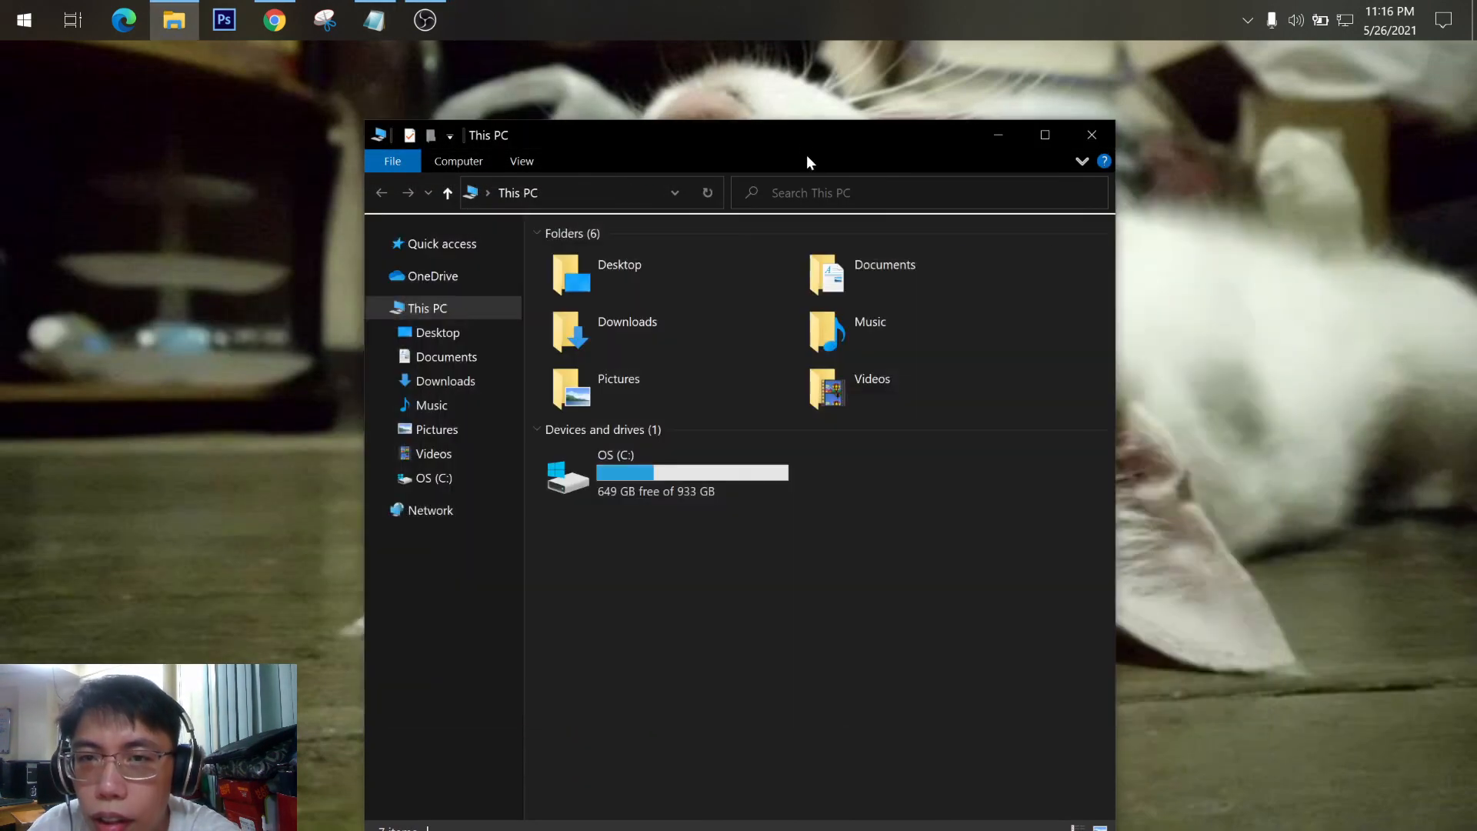
pyautogui.moveTo(806, 121); pyautogui.dragTo(817, 170)
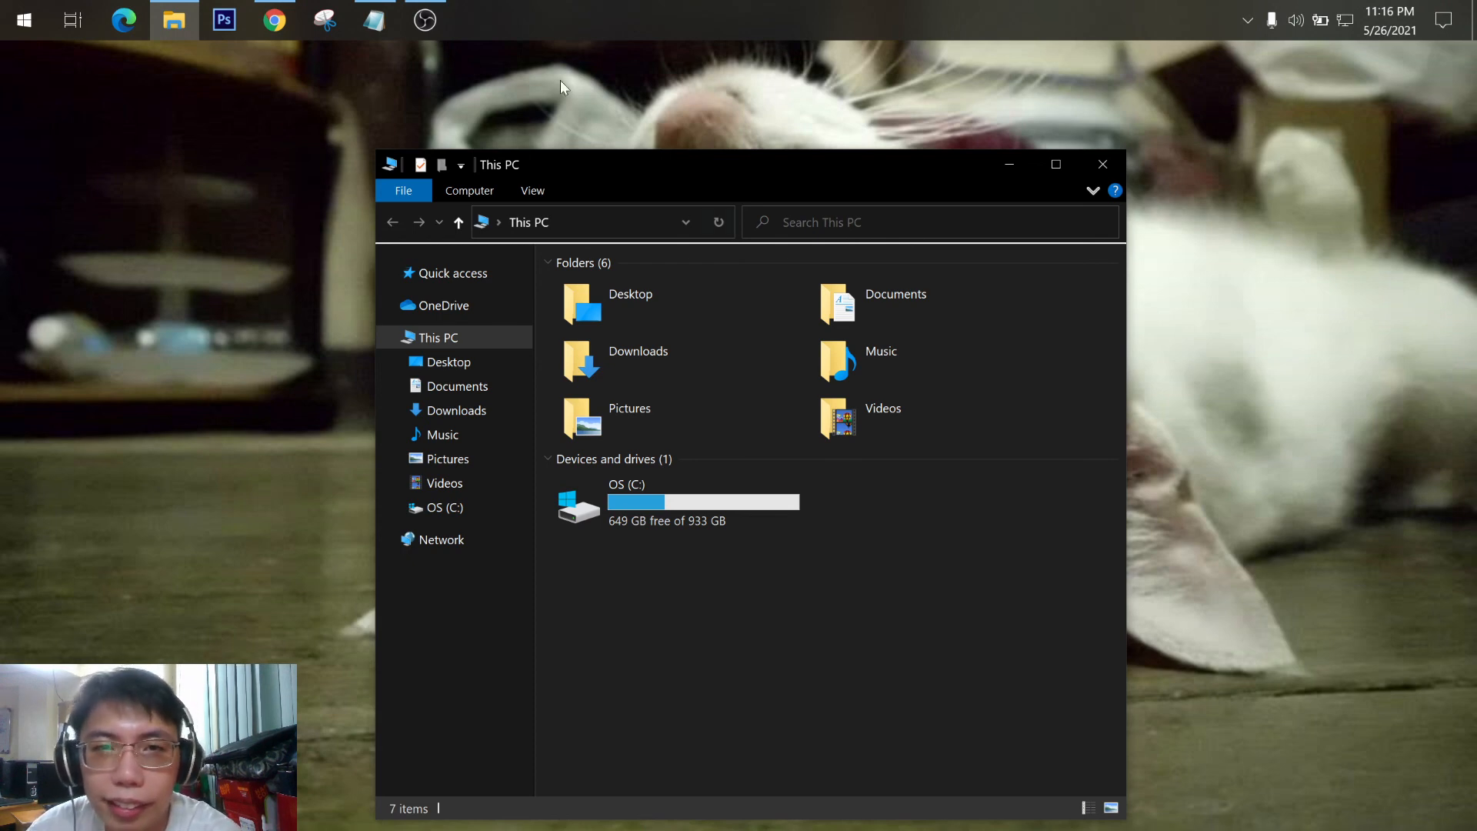
pyautogui.click(435, 25)
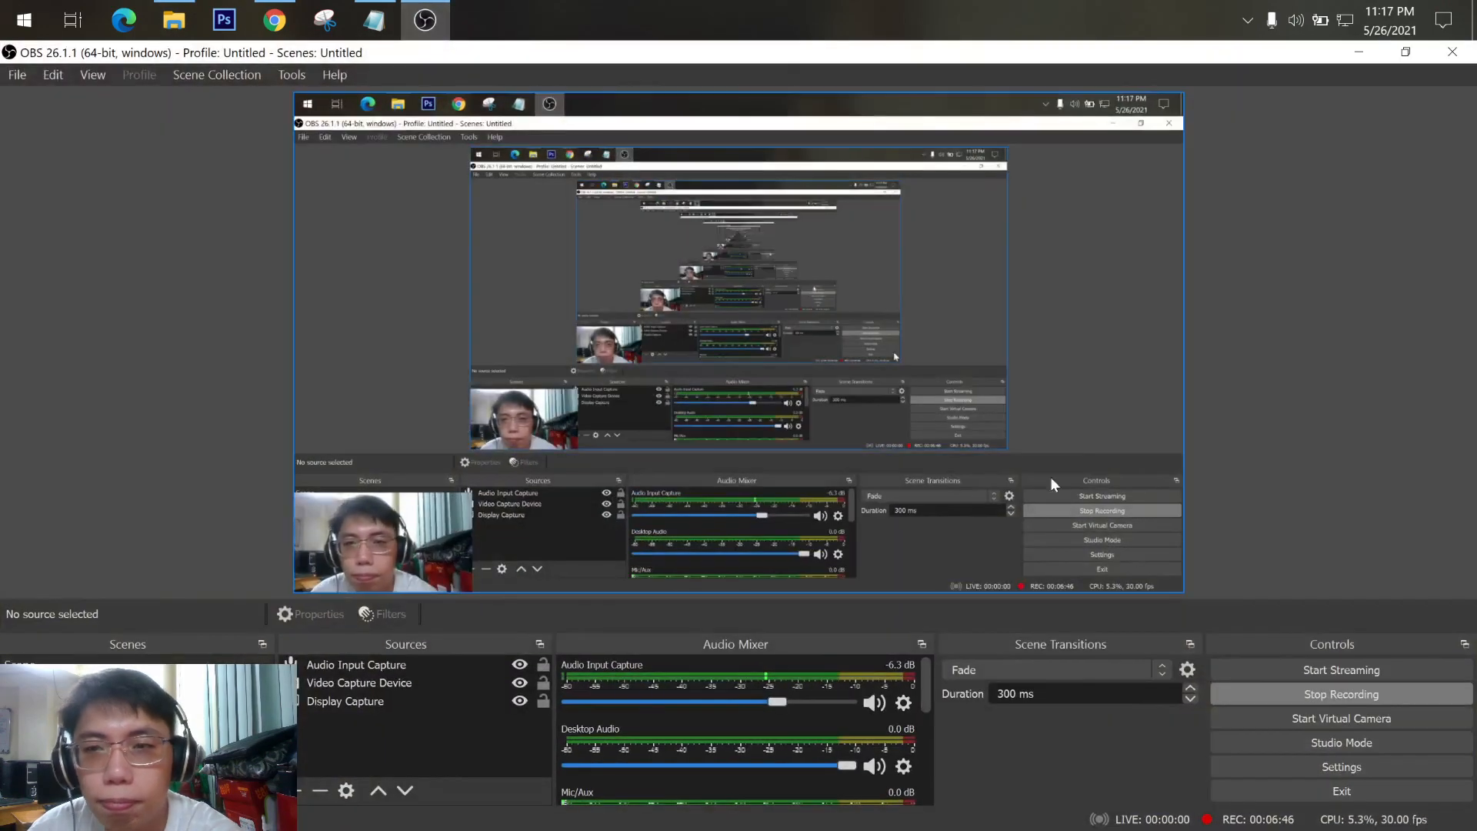